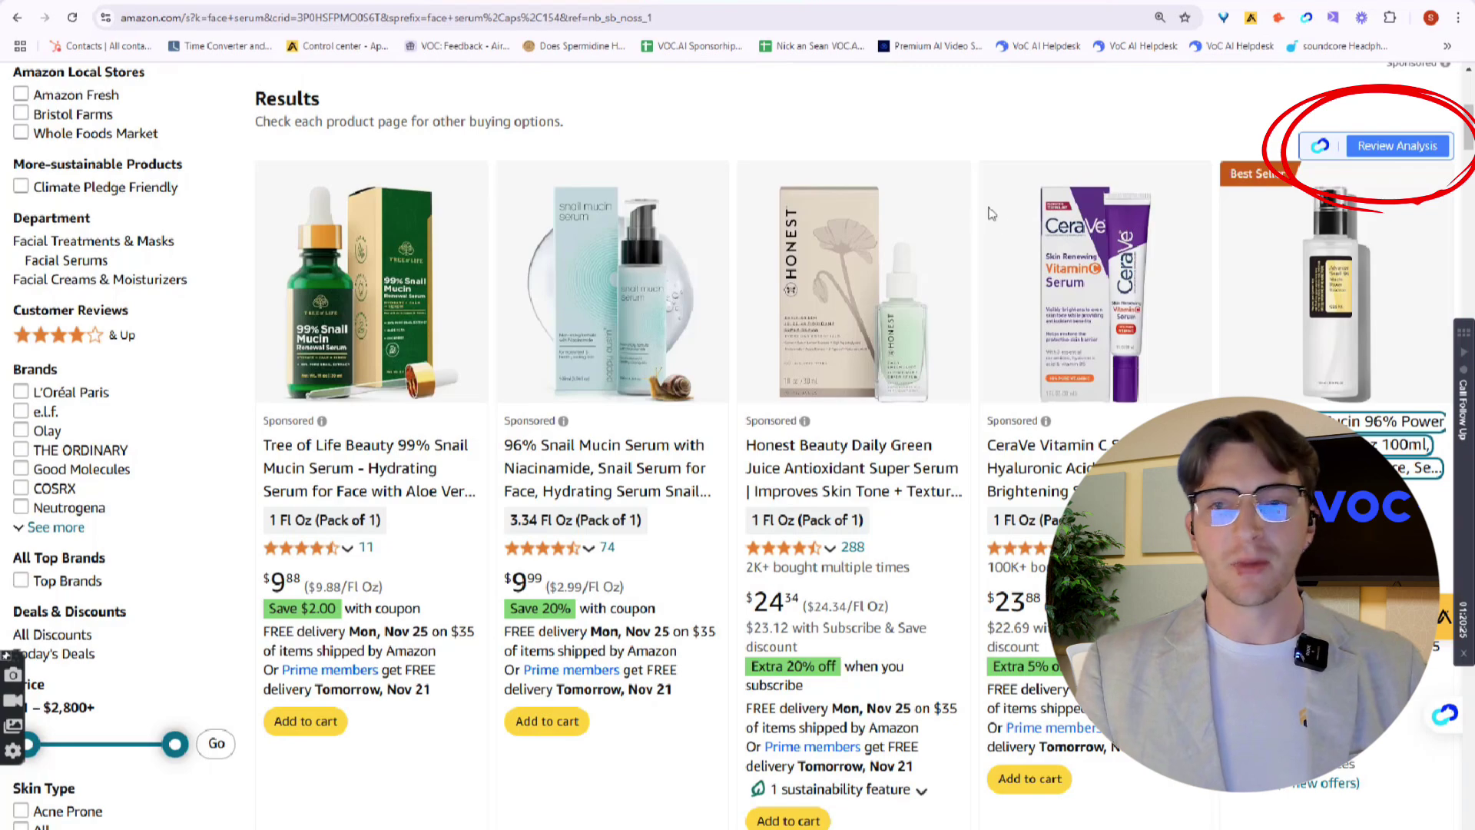
Browse the face serum search results and open the COSRX Snail Mucin 96% Power Face Serum listing
scroll(1045, 232, "up", 6)
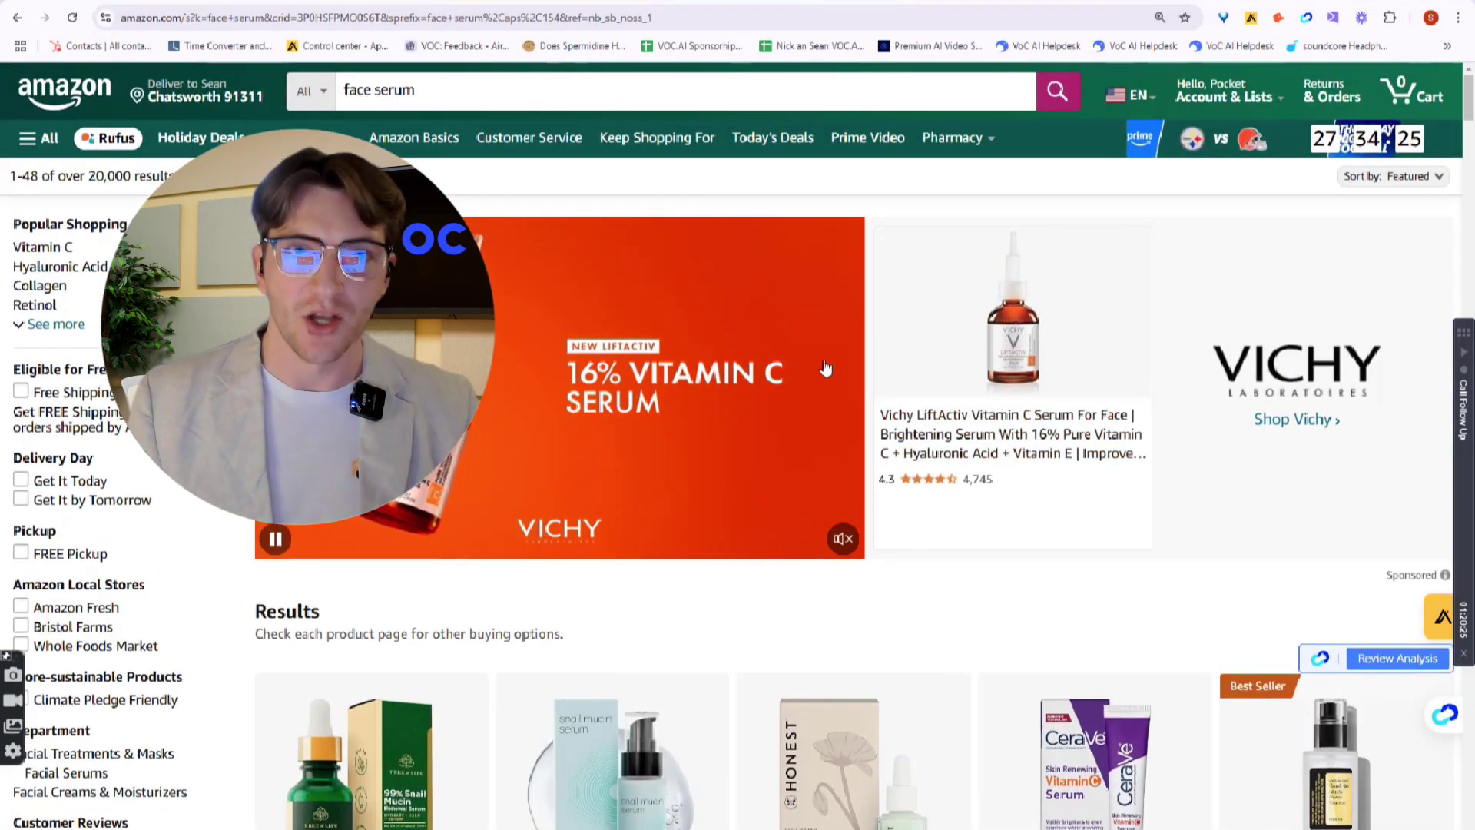
scroll(831, 373, "down", 2)
scroll(830, 372, "down", 1)
scroll(830, 373, "up", 3)
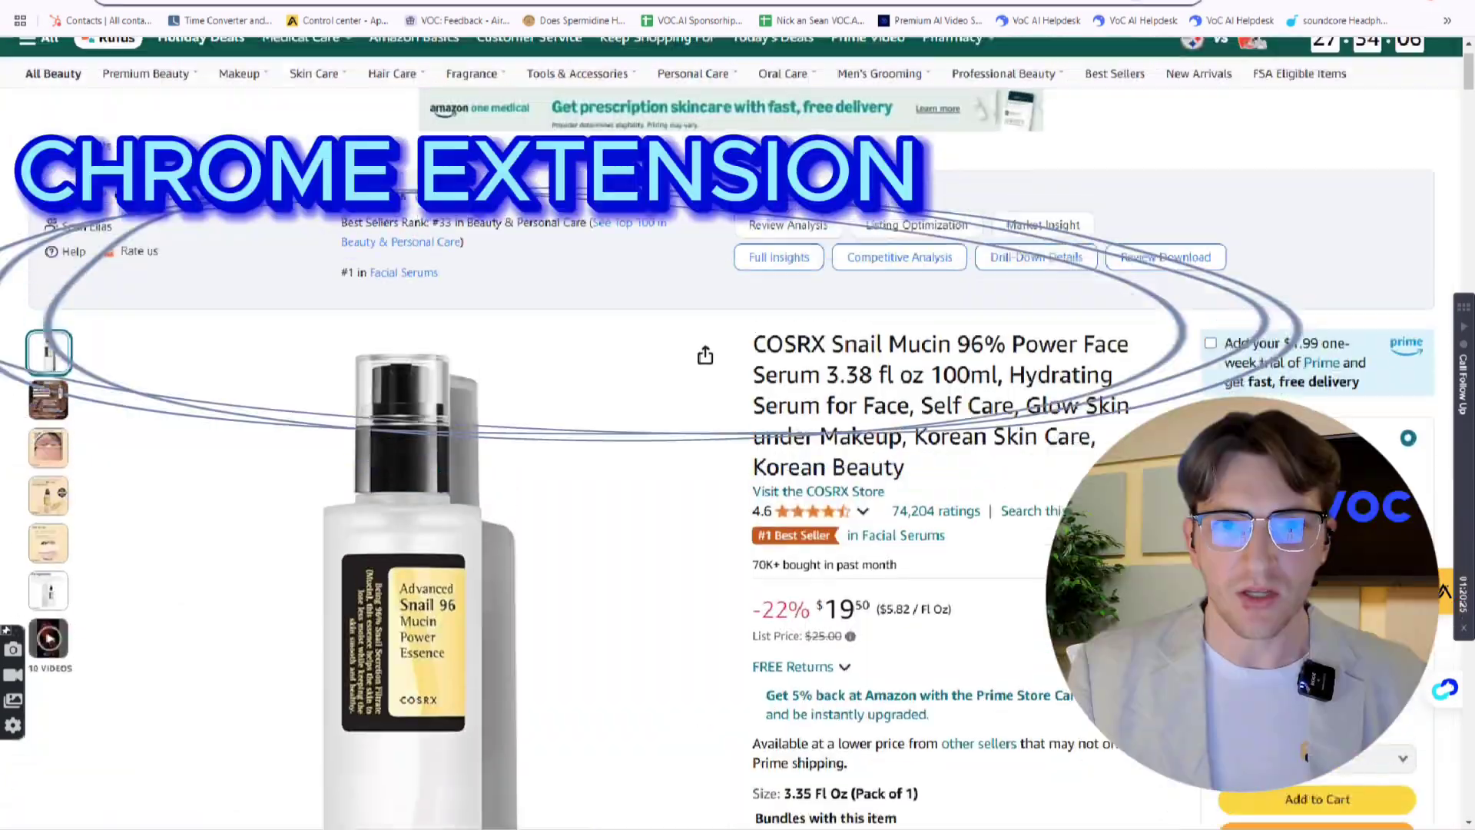
Check the review count in the Shulex extension's section of the listing and run its Review Analysis
scroll(777, 184, "up", 1)
scroll(776, 185, "down", 2)
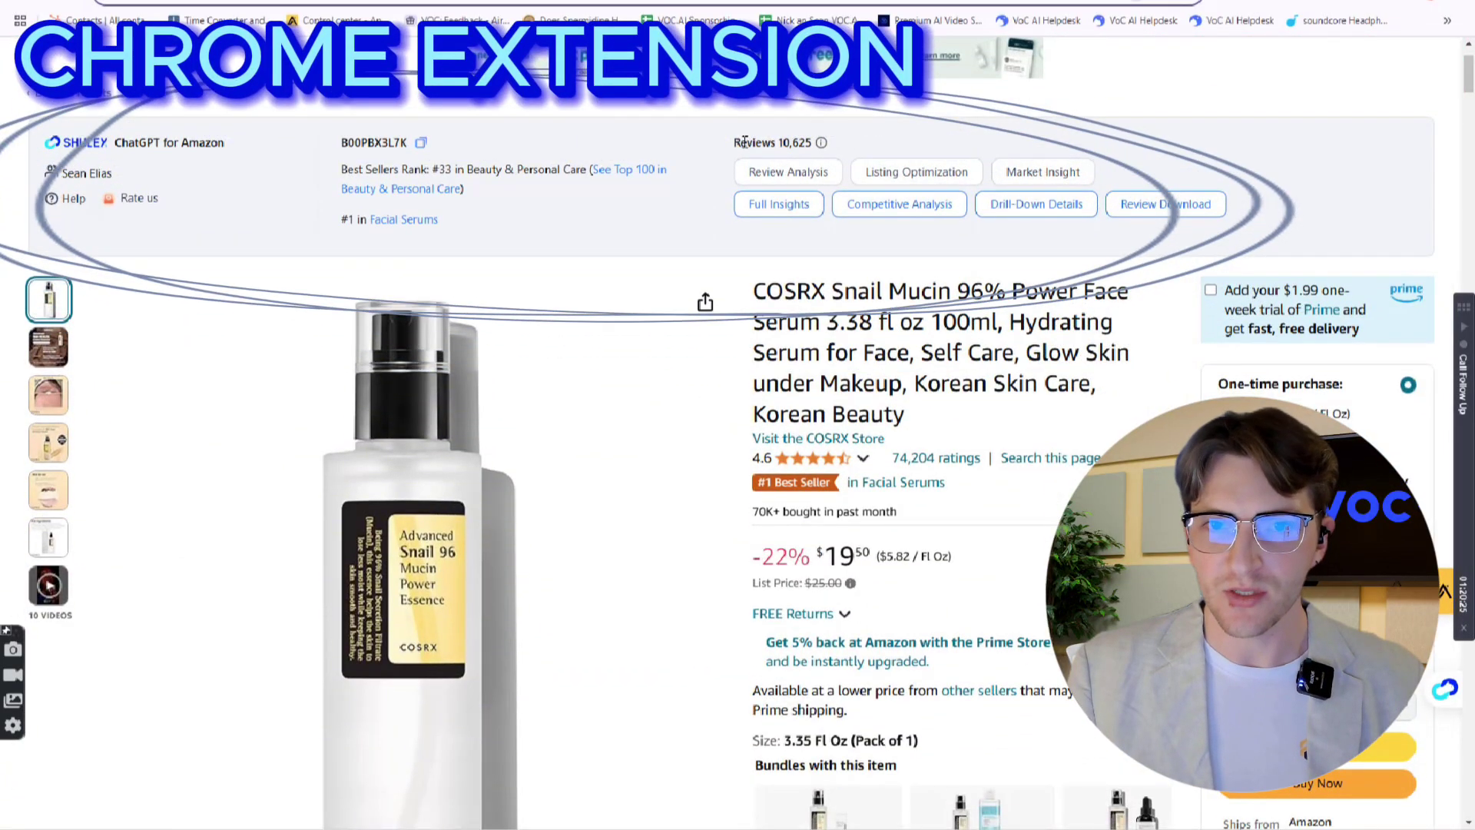
left_click_drag(744, 141, 806, 143)
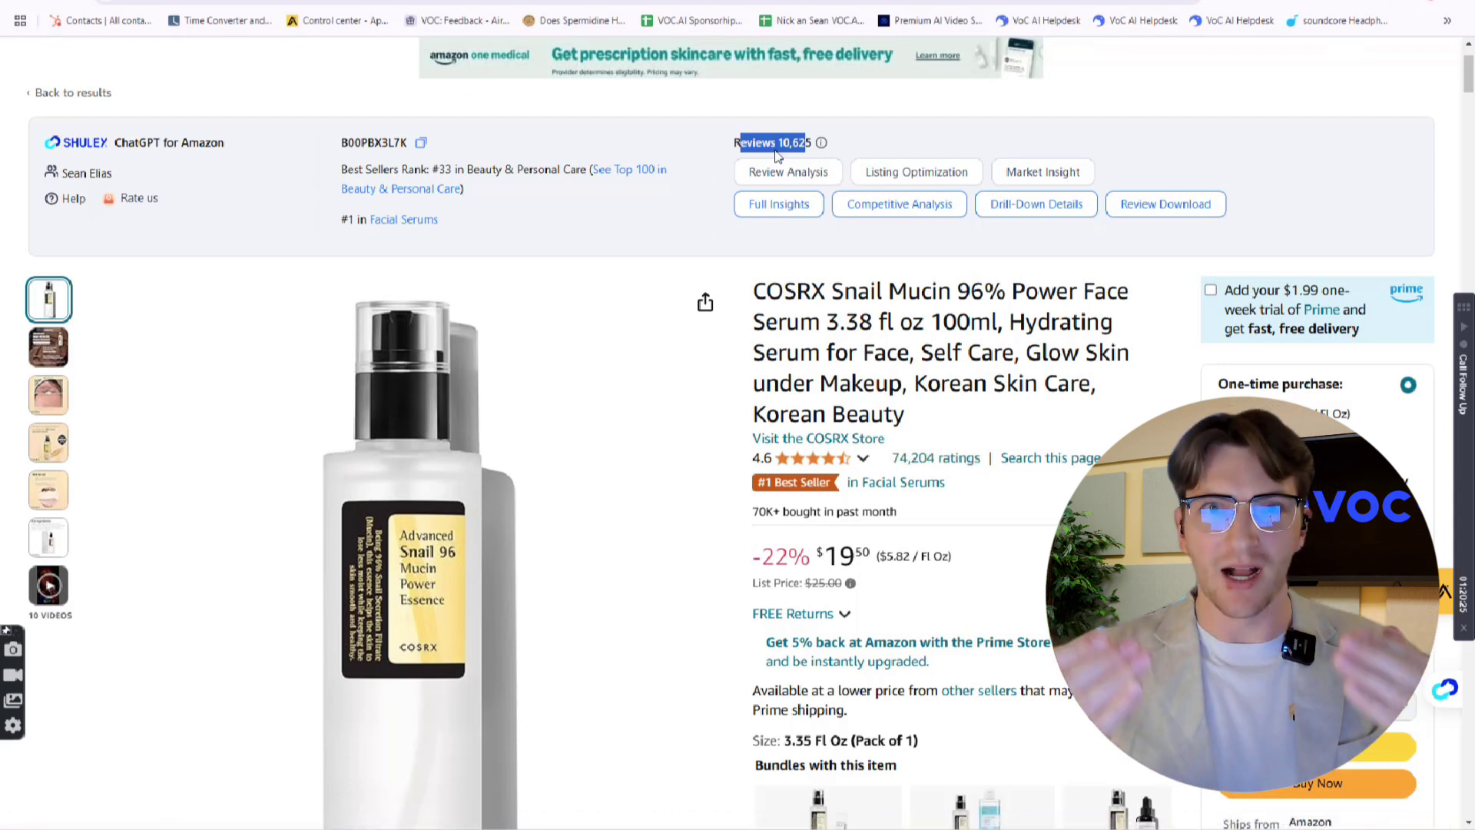
left_click(787, 173)
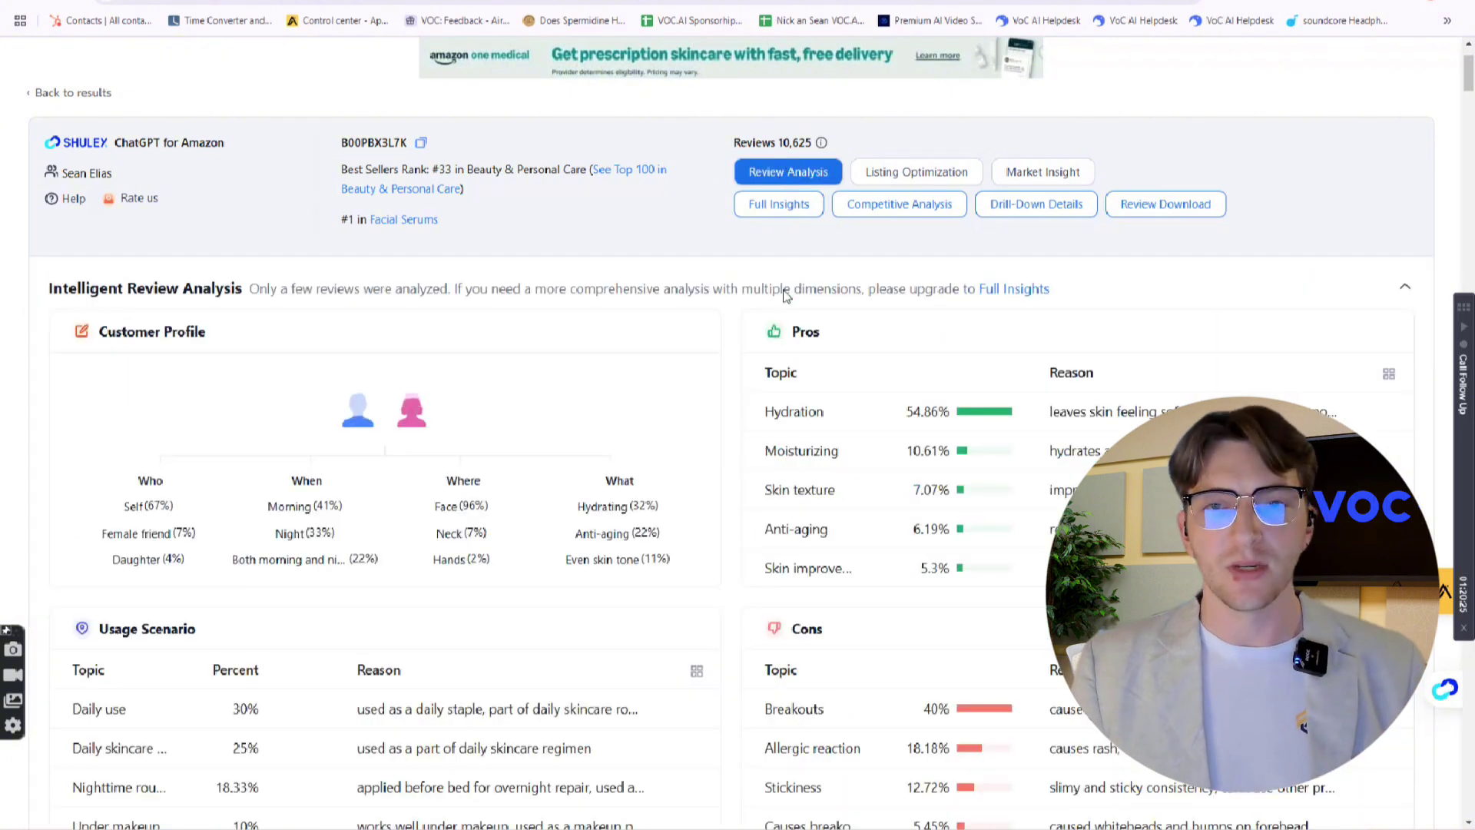
Read the Customer Profile's Who, When and Where breakdowns in the Intelligent Review Analysis
scroll(787, 266, "down", 2)
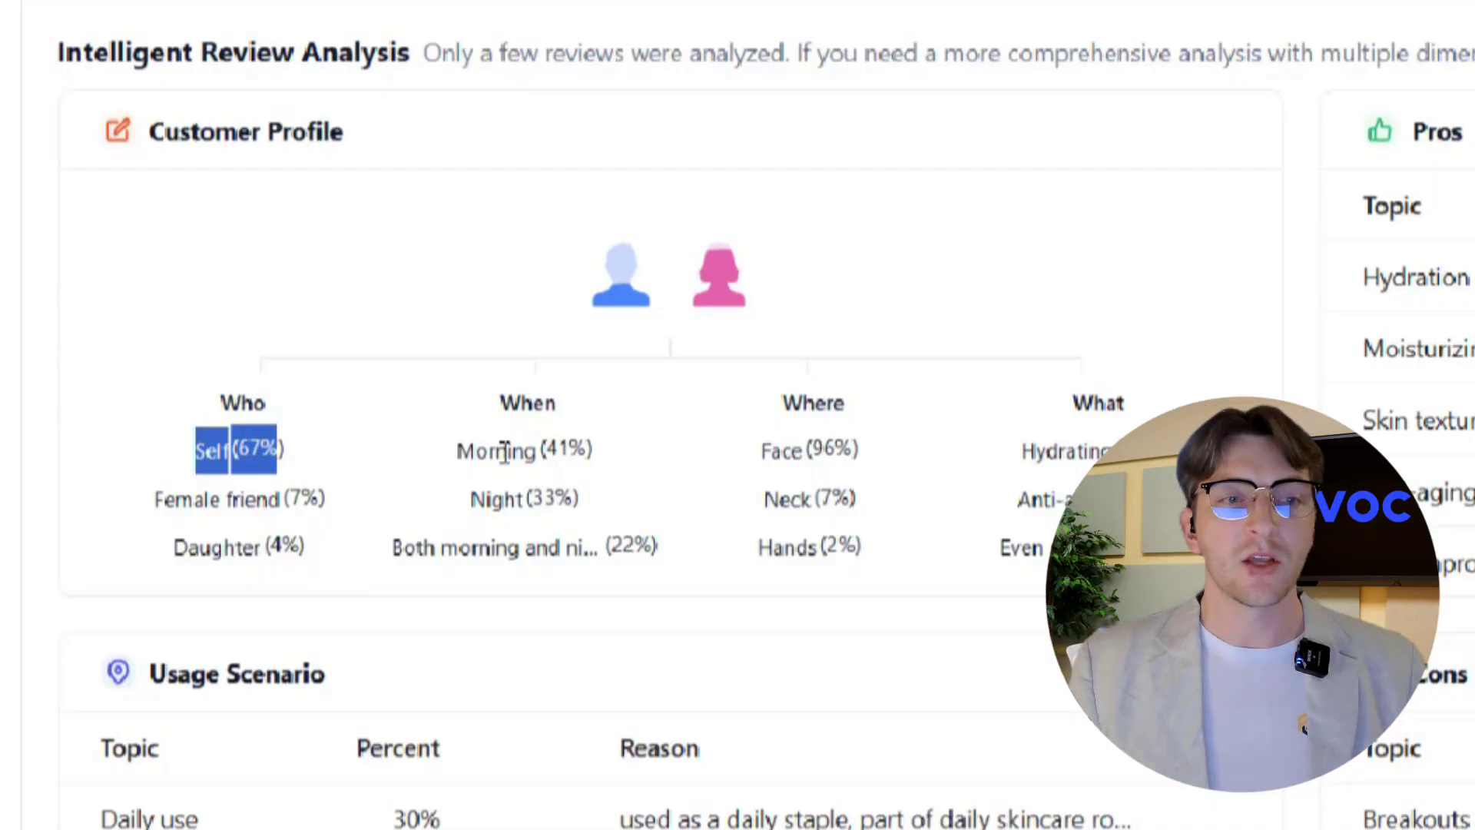
left_click_drag(496, 452, 544, 511)
left_click_drag(479, 558, 567, 557)
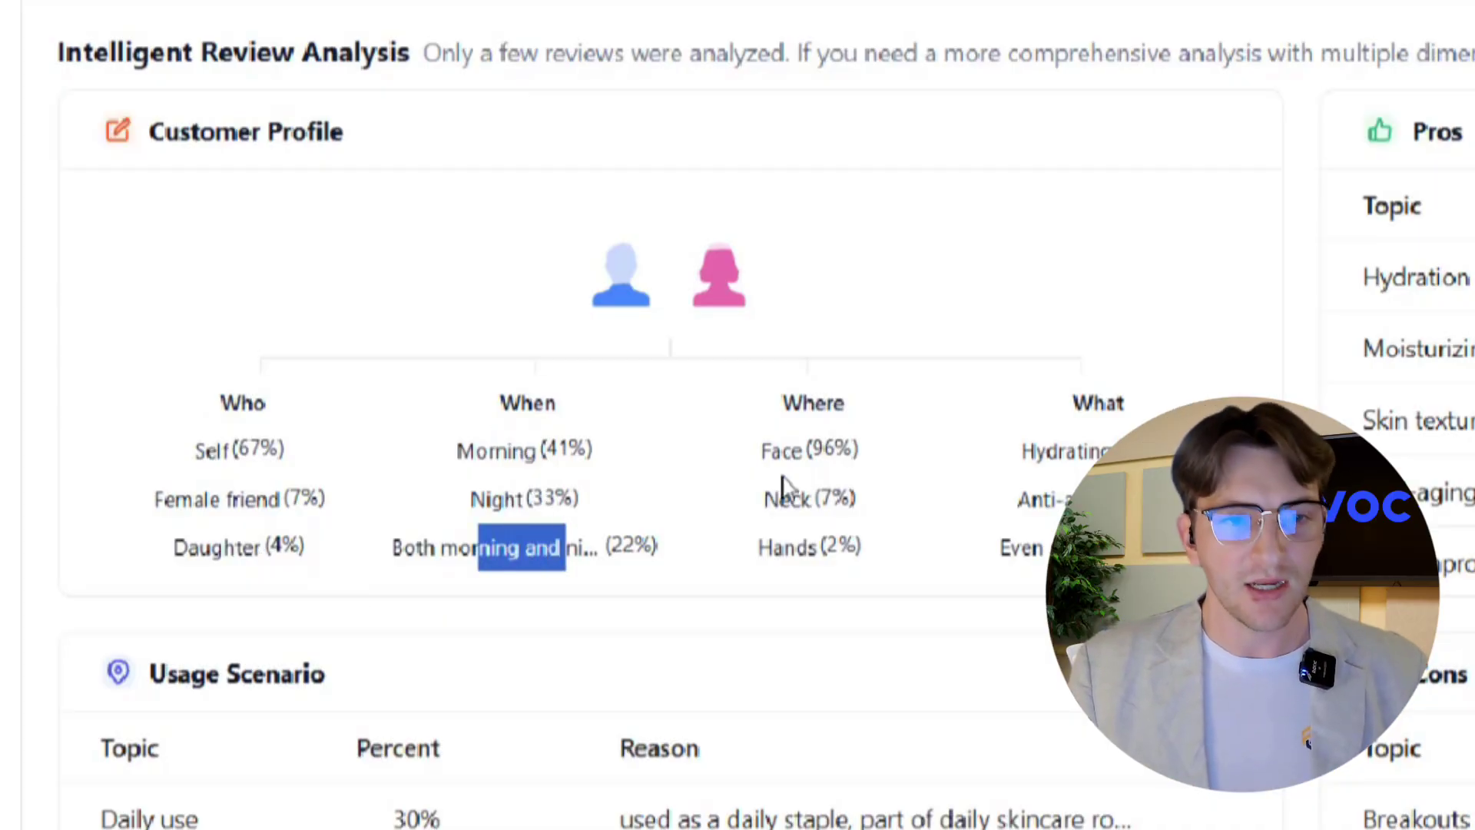
left_click_drag(786, 455, 794, 516)
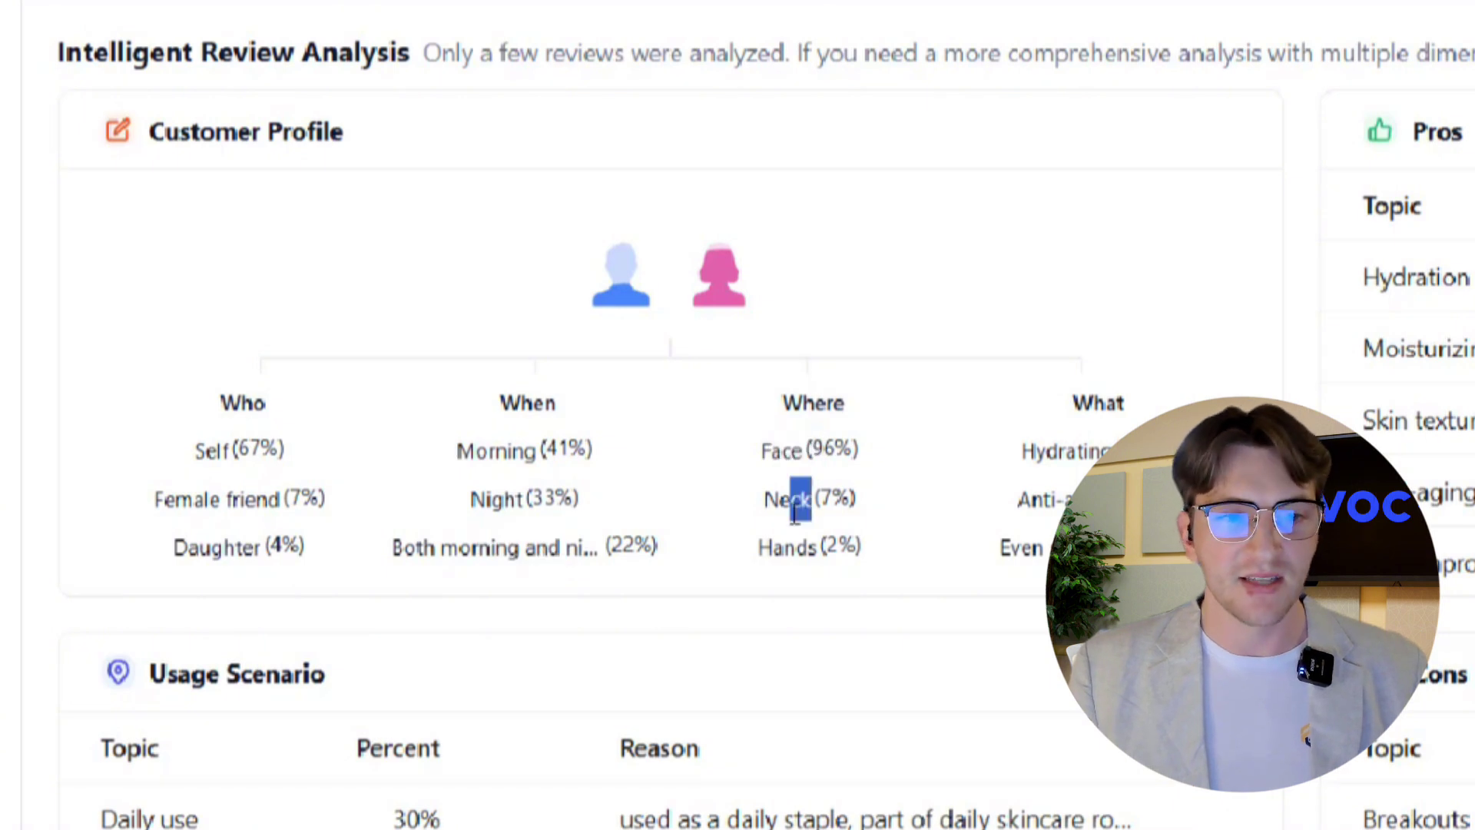
left_click_drag(477, 453, 568, 450)
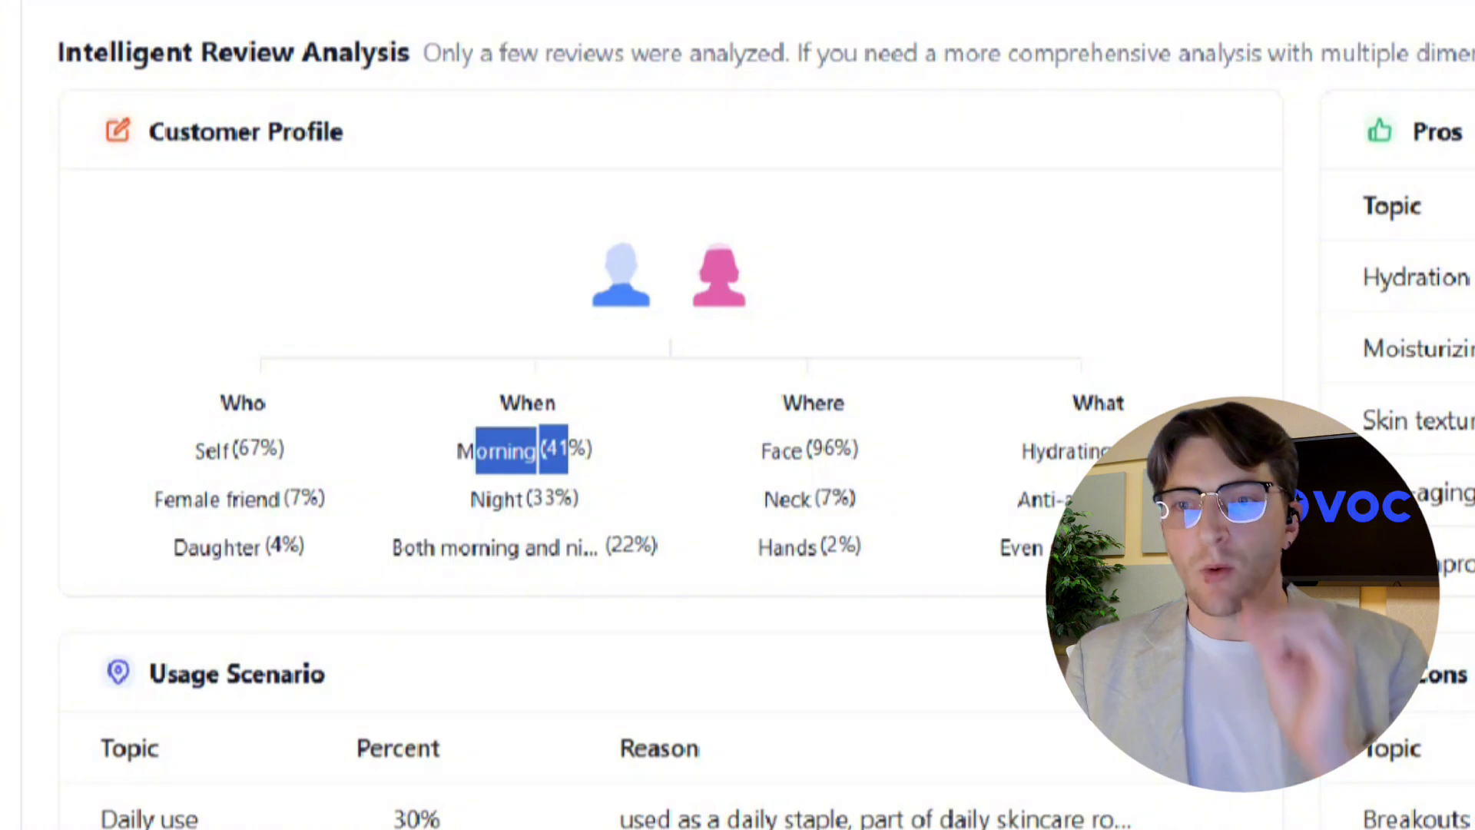
Expand the full Pros table, read the reasons for the Hydration topic, and close the table
left_click(1389, 249)
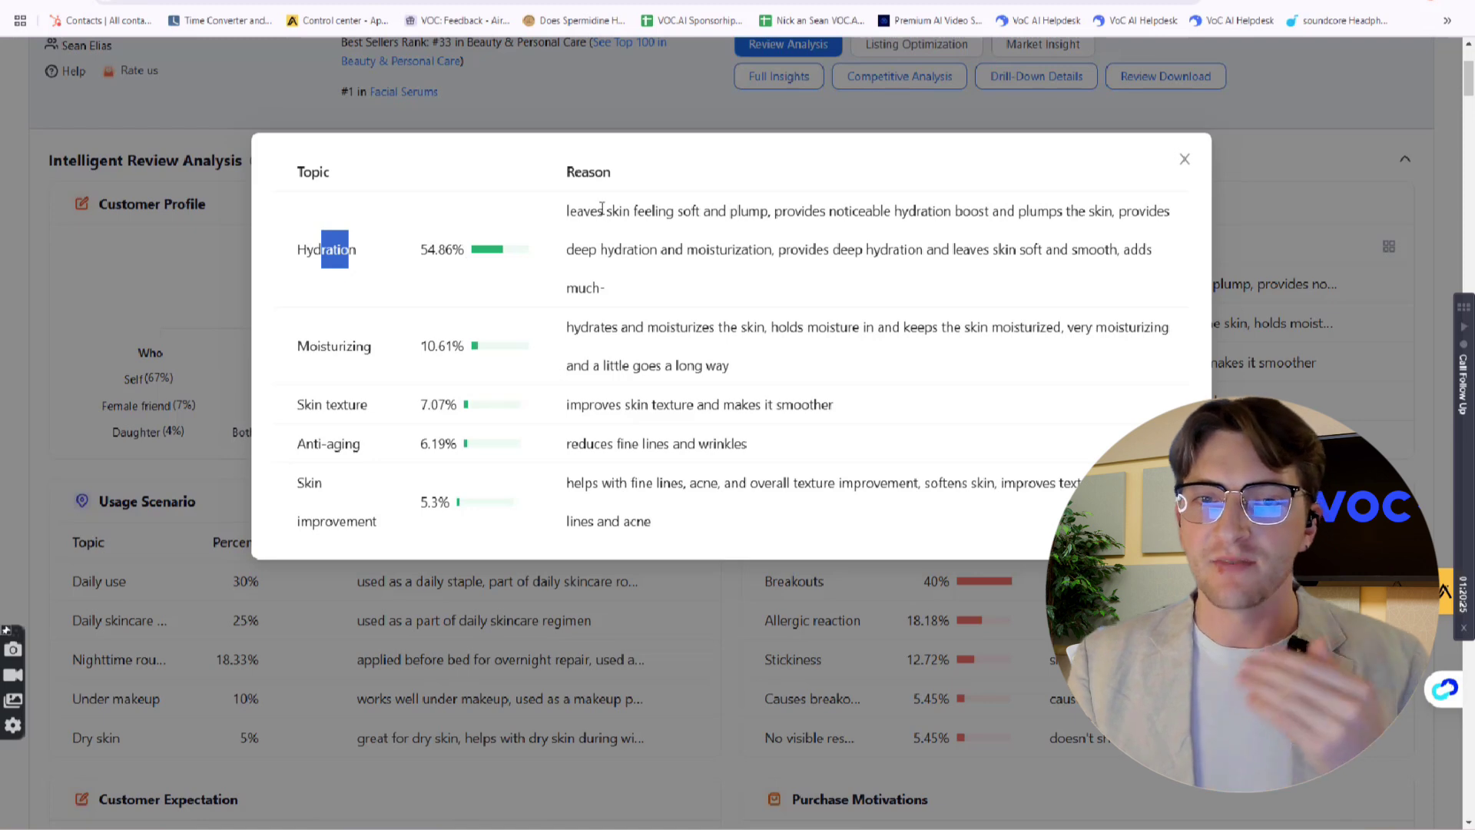
left_click_drag(602, 207, 891, 213)
left_click(906, 216)
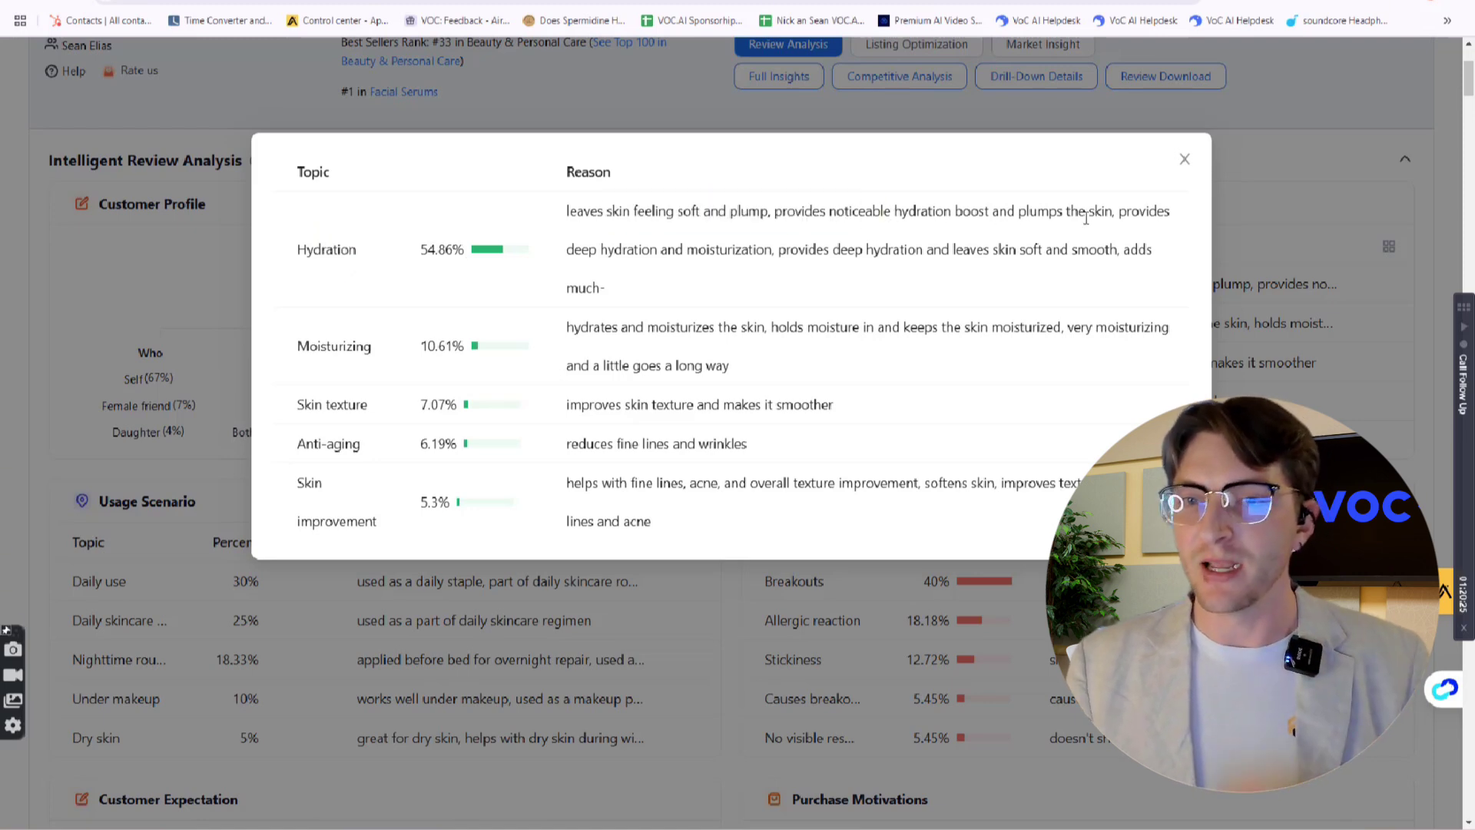
left_click(1185, 162)
Expand the full Customer Expectation table, read the expectation reasons, and close it
scroll(770, 457, "down", 2)
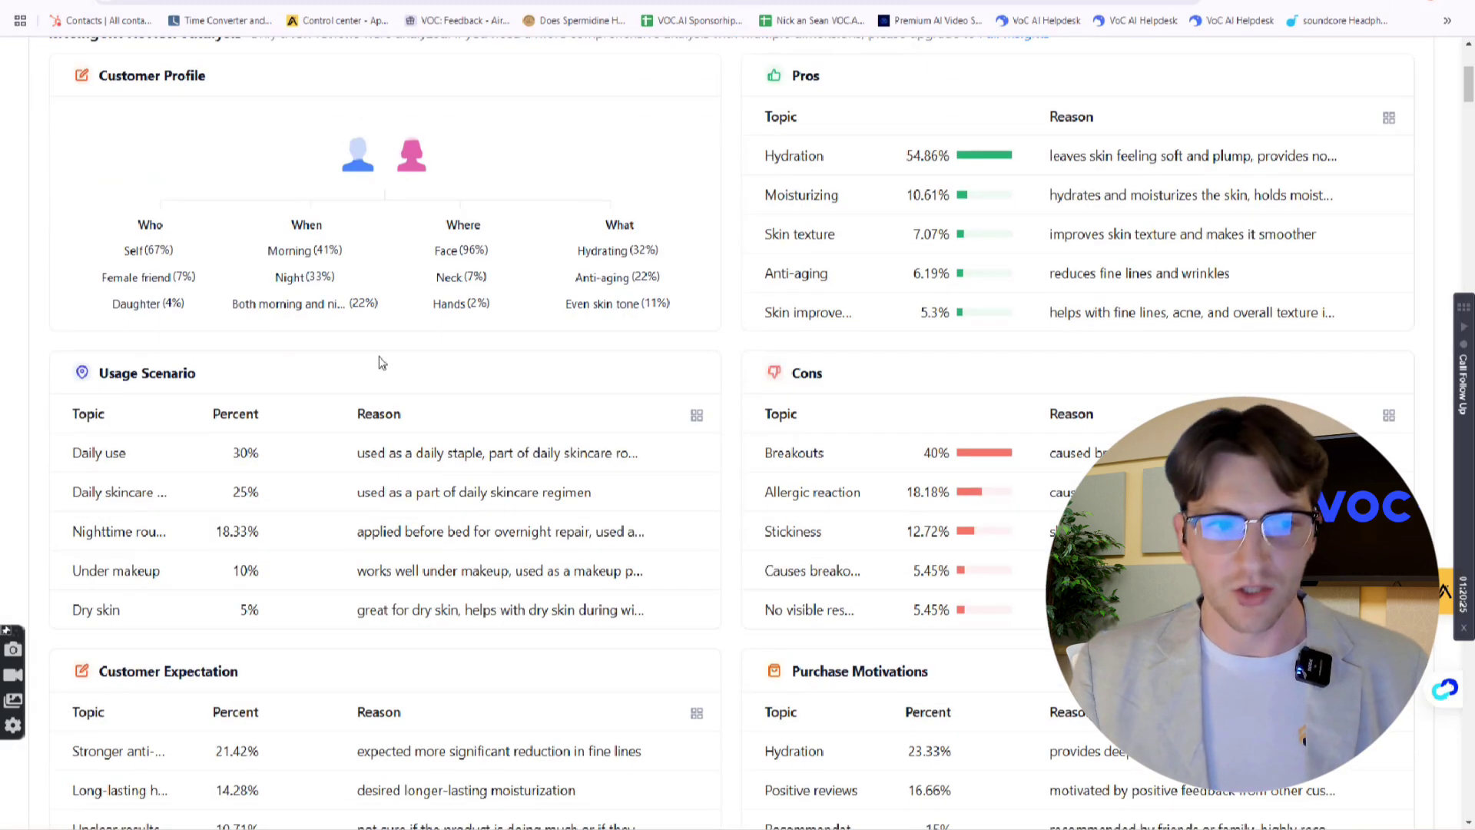
scroll(382, 362, "down", 4)
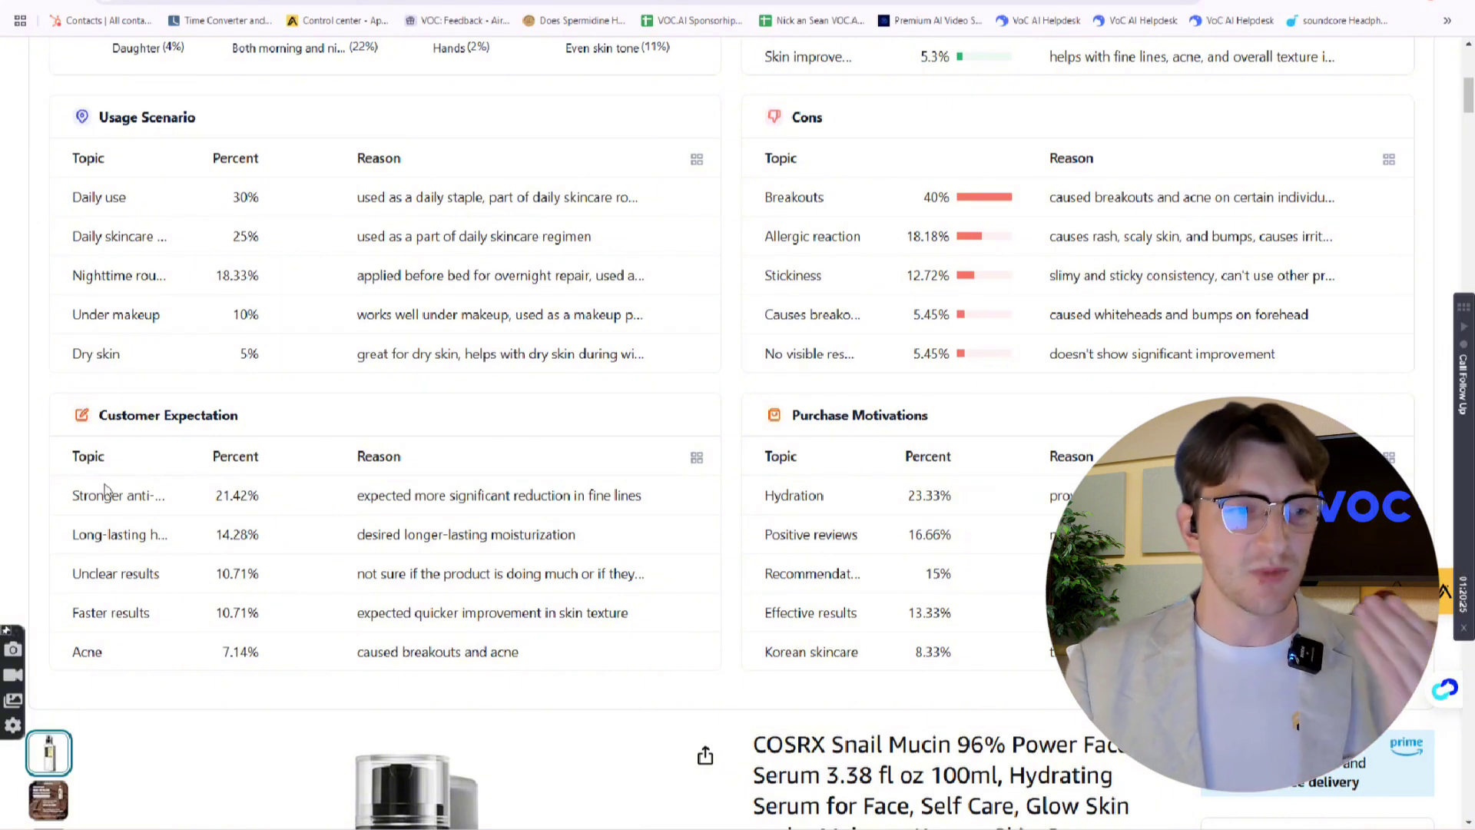
left_click(697, 460)
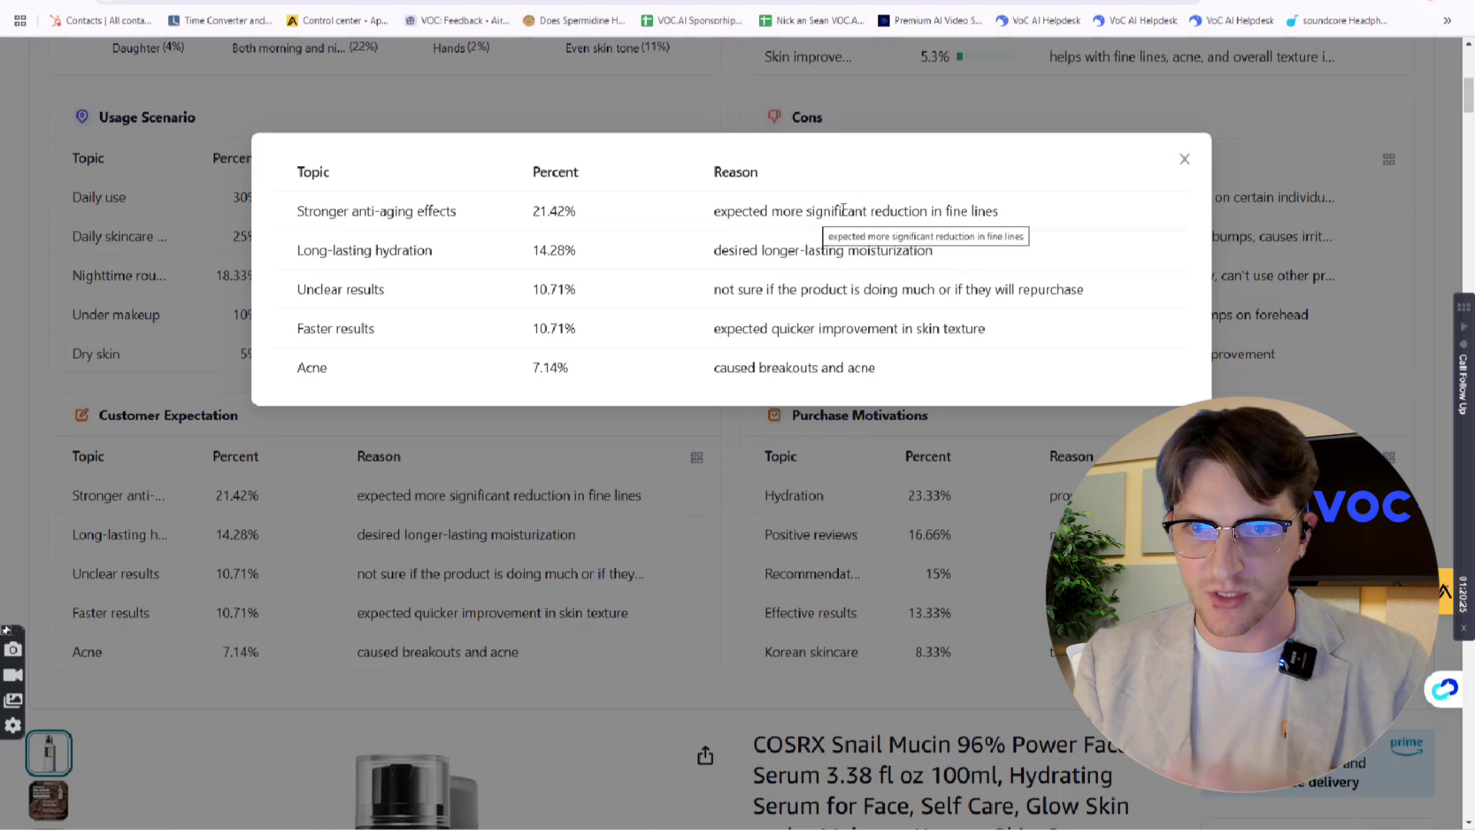
left_click(486, 474)
scroll(486, 474, "down", 2)
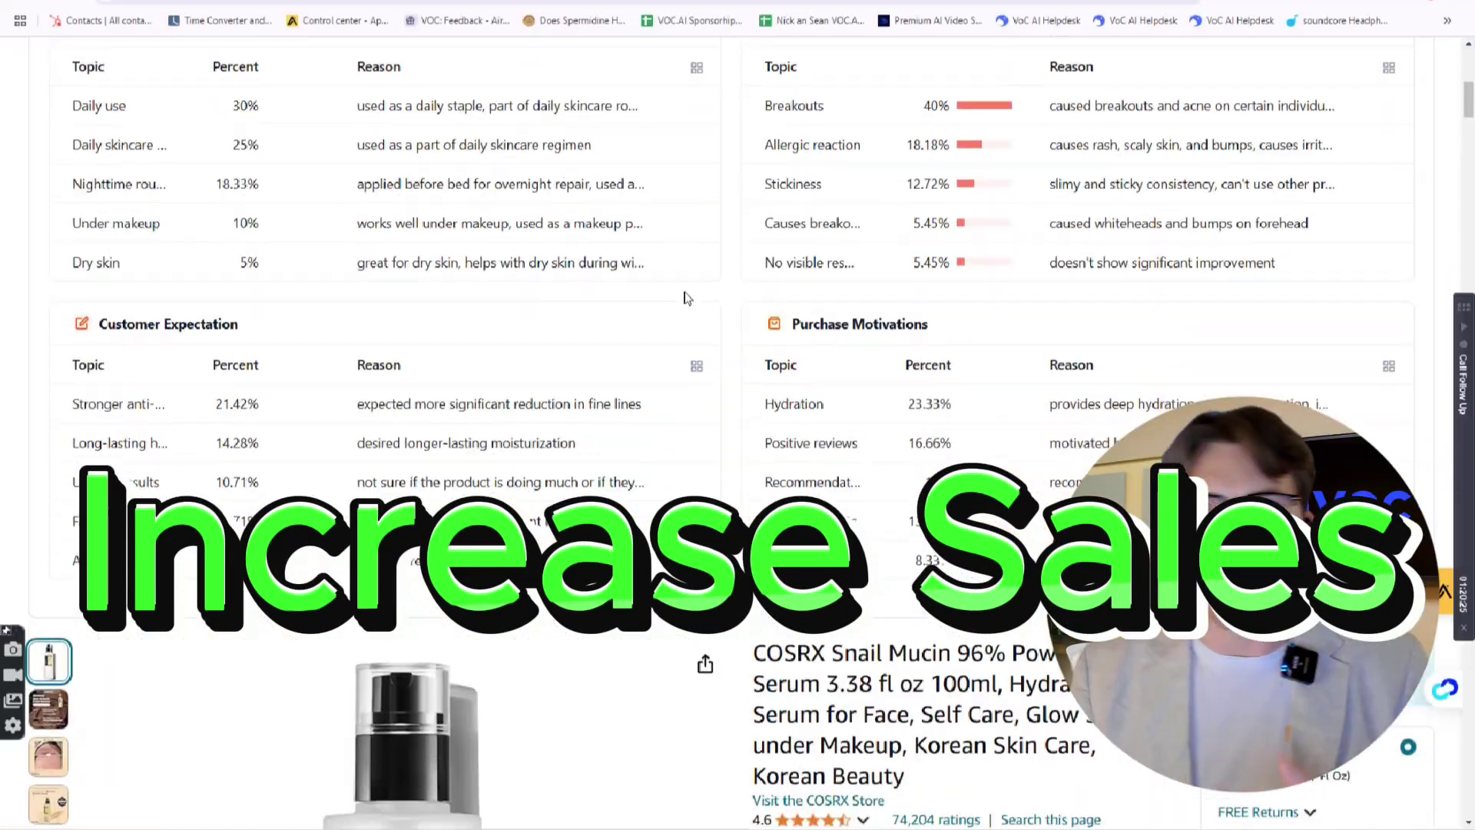
View the COSRX listing's product images and compare them with the review analysis topics
scroll(682, 296, "down", 5)
left_click(59, 422)
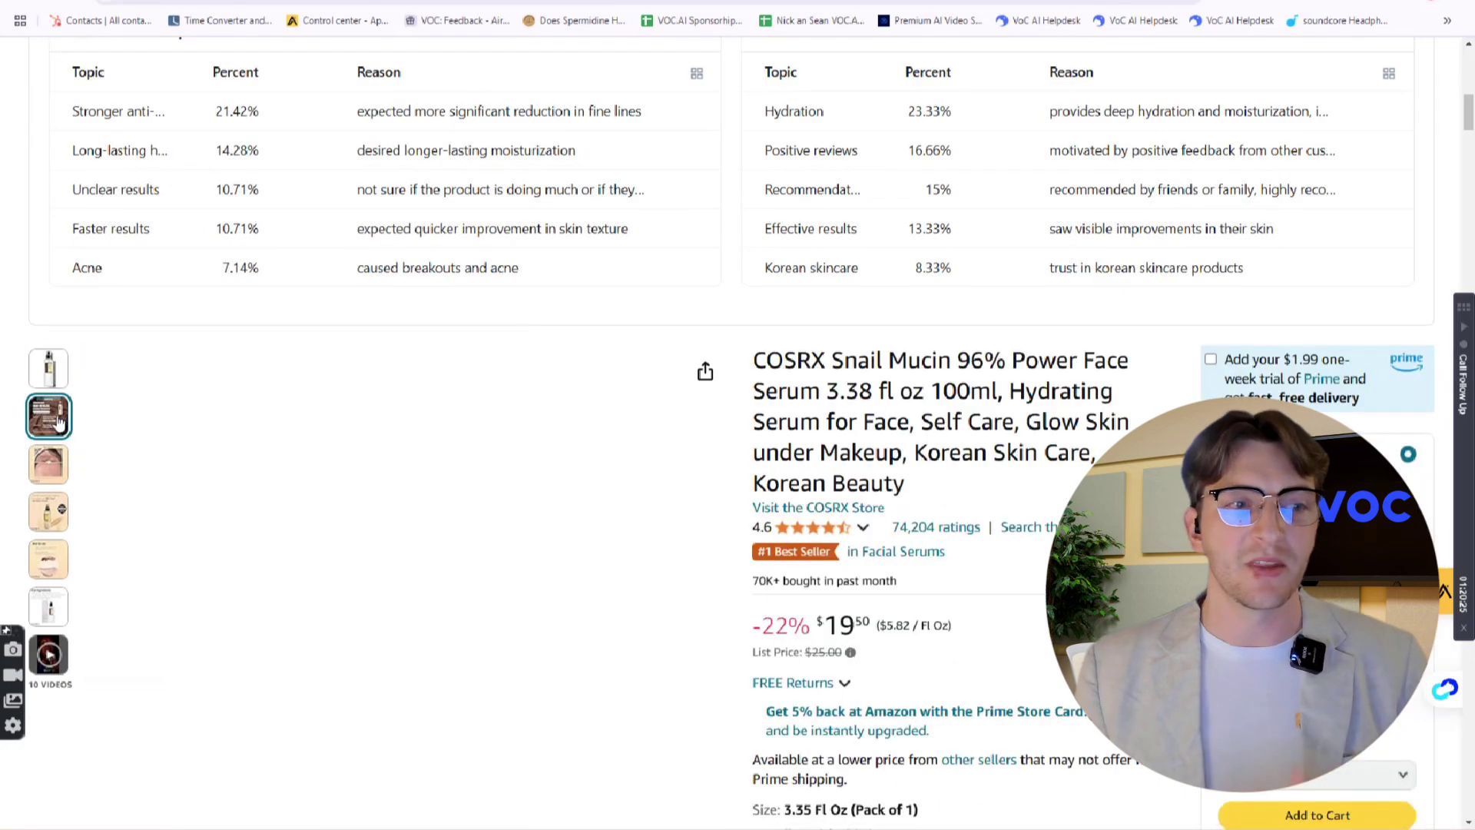
left_click(59, 468)
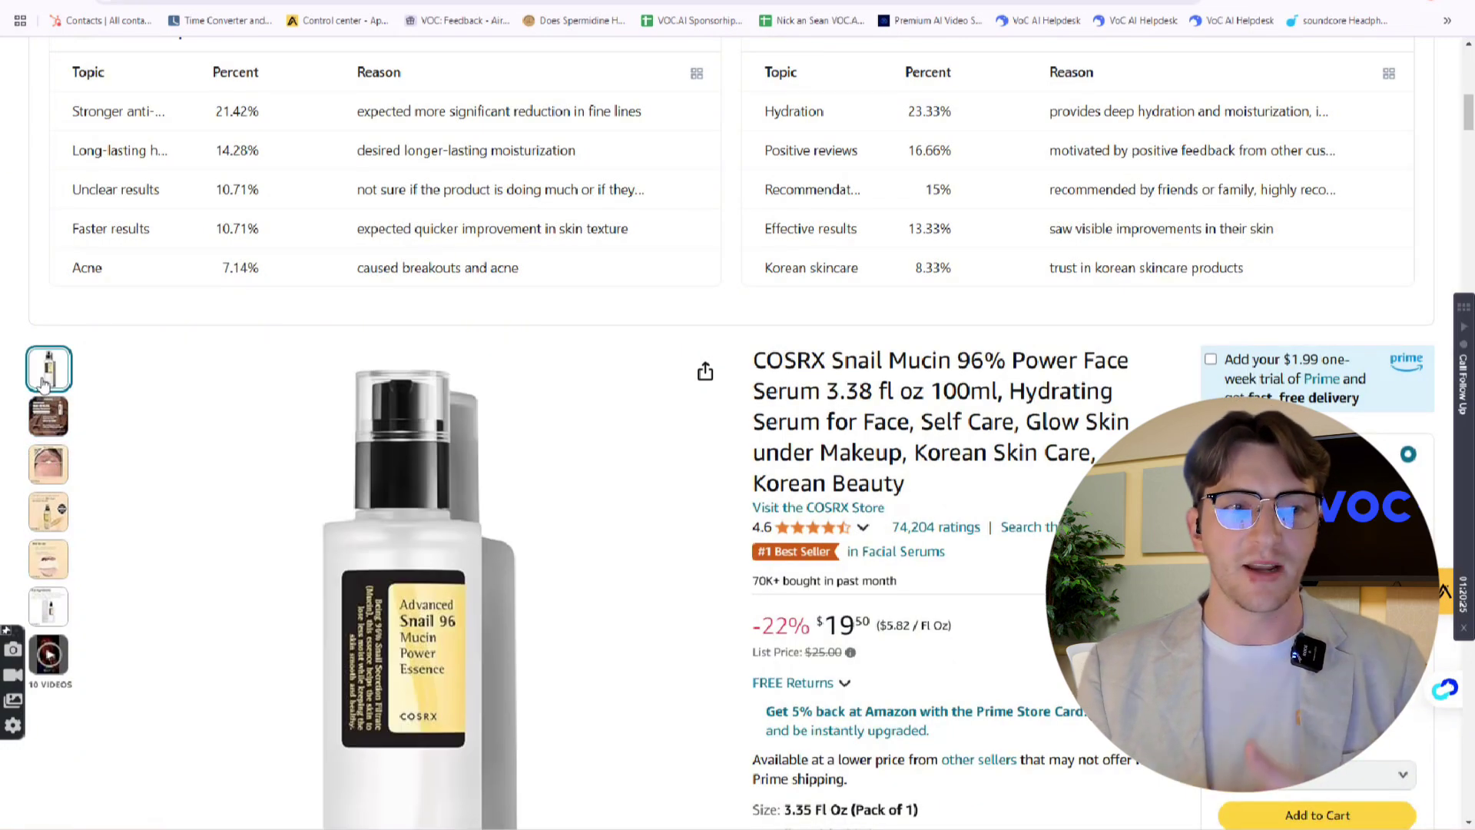
scroll(236, 290, "up", 7)
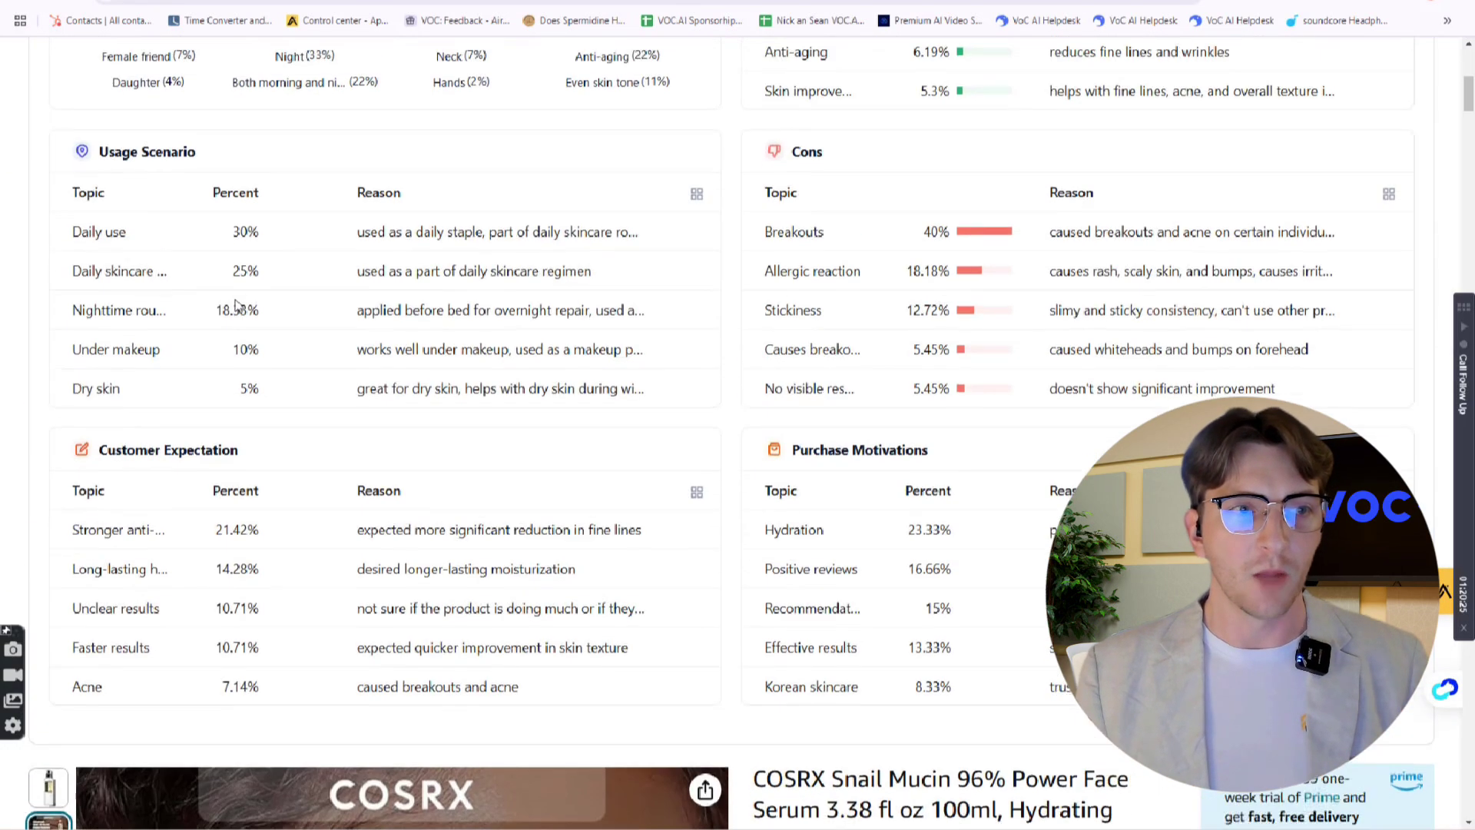
scroll(200, 261, "up", 1)
scroll(148, 275, "down", 10)
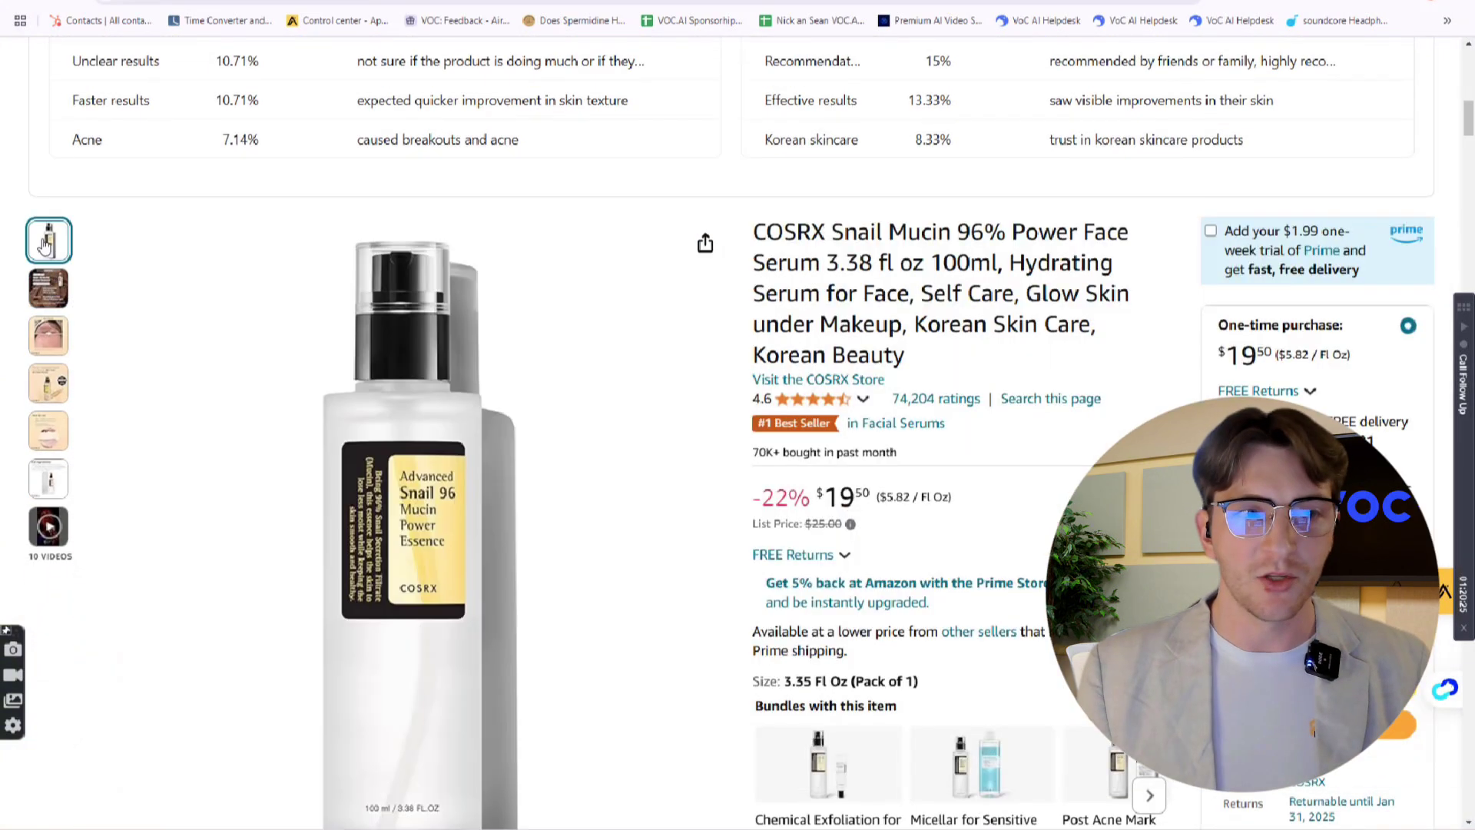
scroll(47, 338, "up", 10)
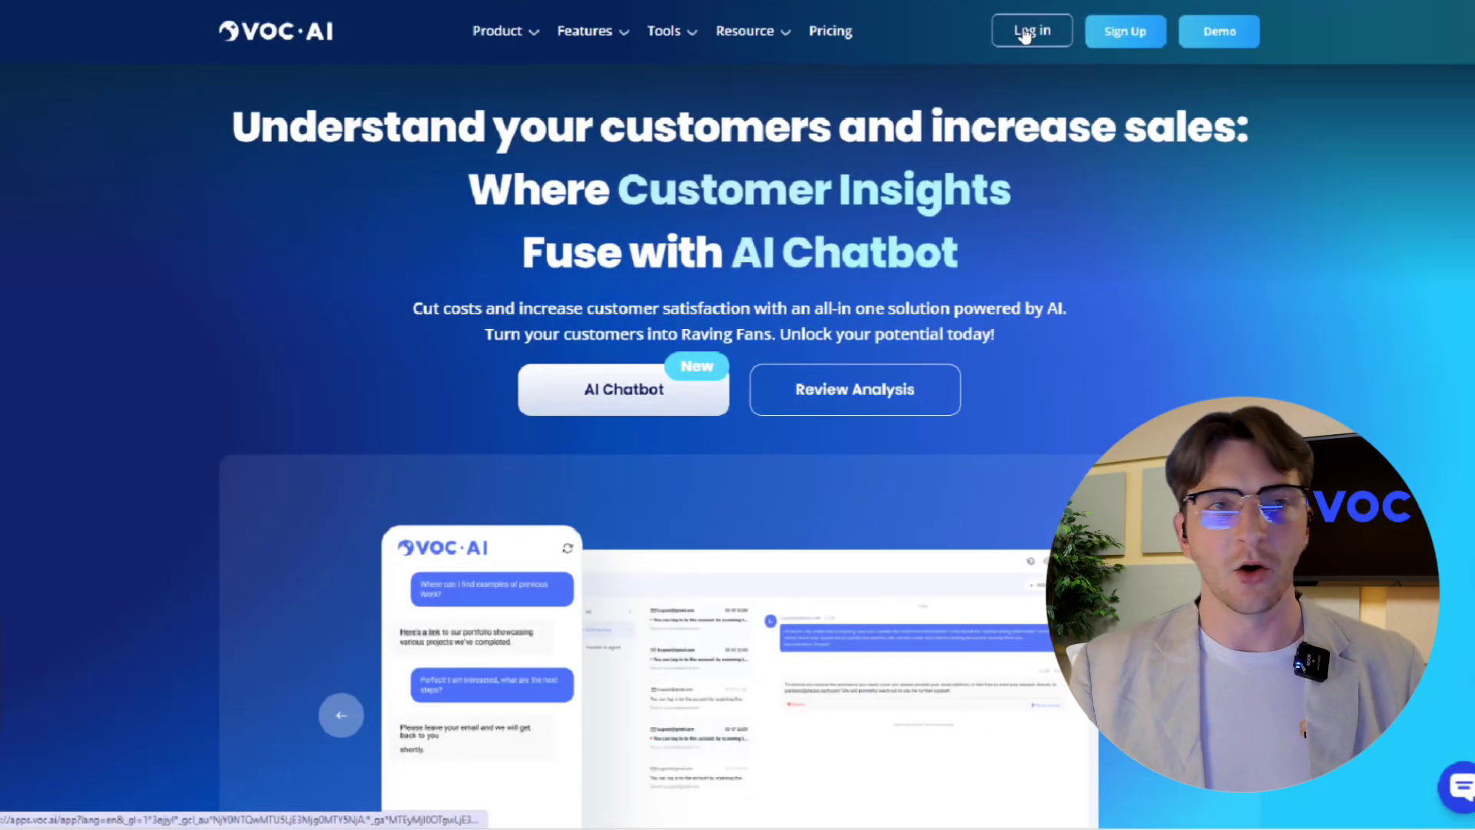
Log in to VOC.AI and search its Amazon Review Analysis for face serum products
left_click(1032, 31)
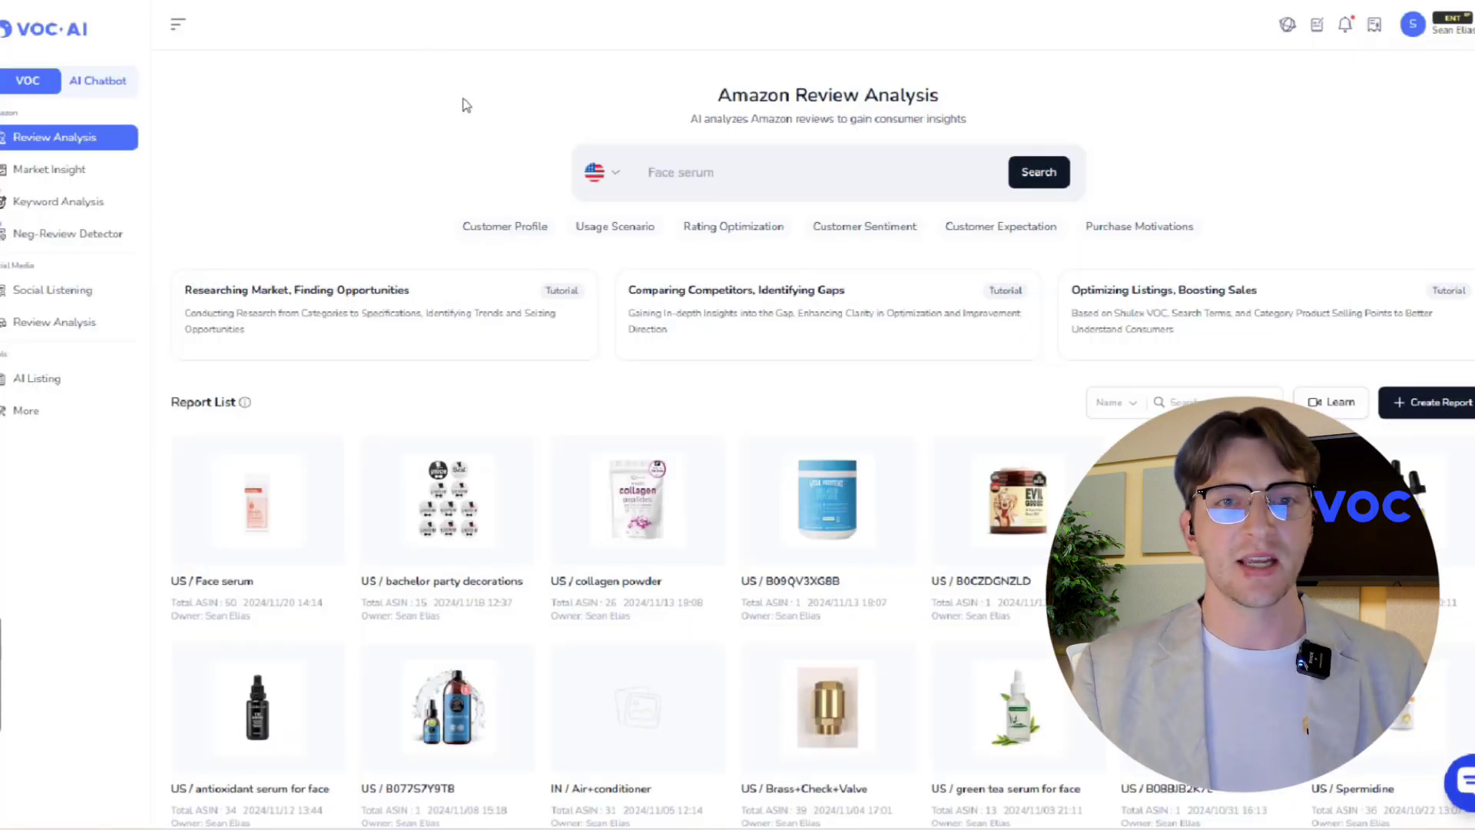
left_click(769, 172)
left_click(1039, 172)
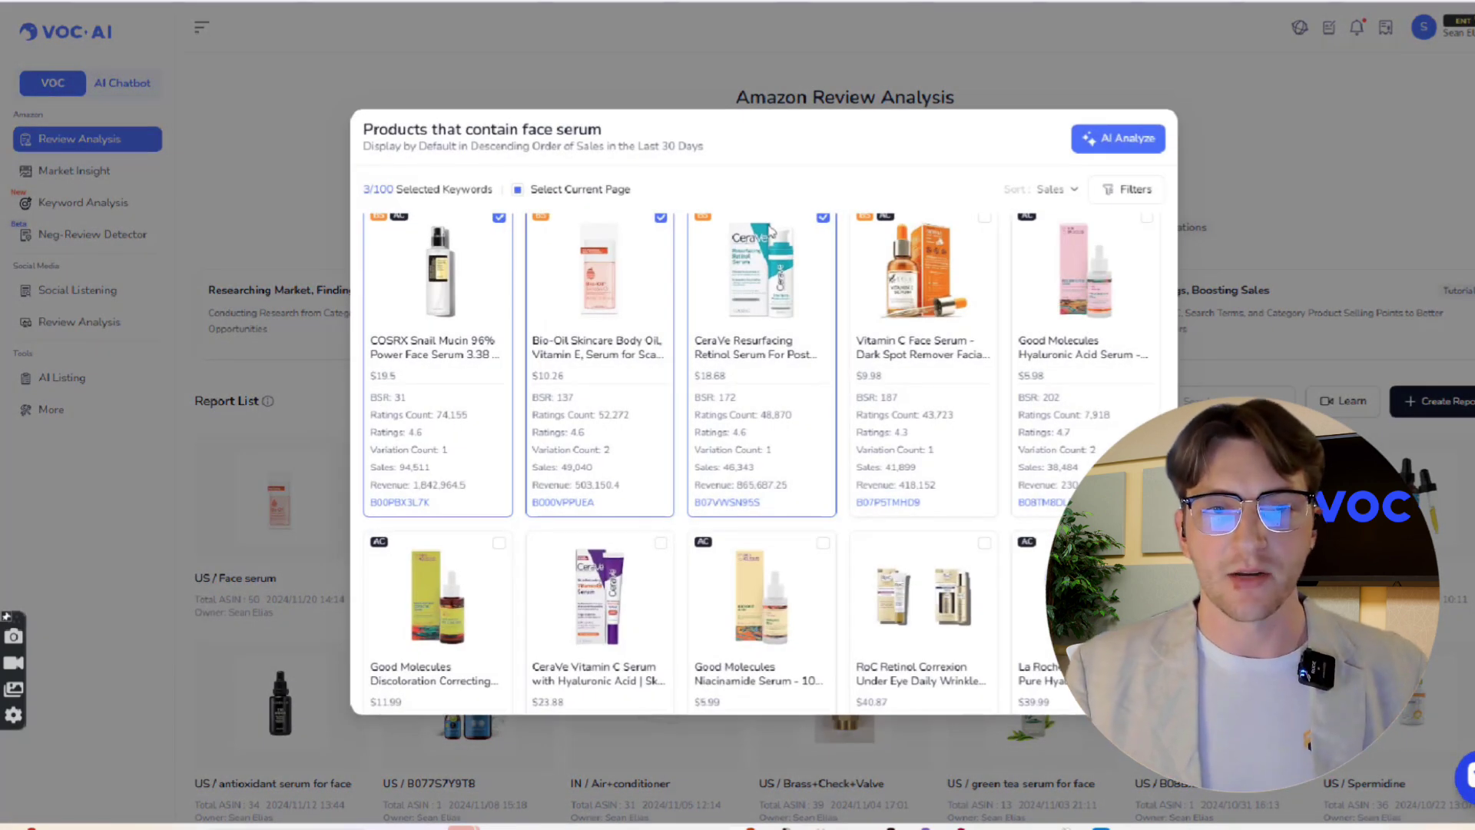
Select the 20 top-selling face serum products for the analysis
scroll(770, 231, "up", 1)
left_click(970, 285)
left_click(1061, 288)
left_click(420, 591)
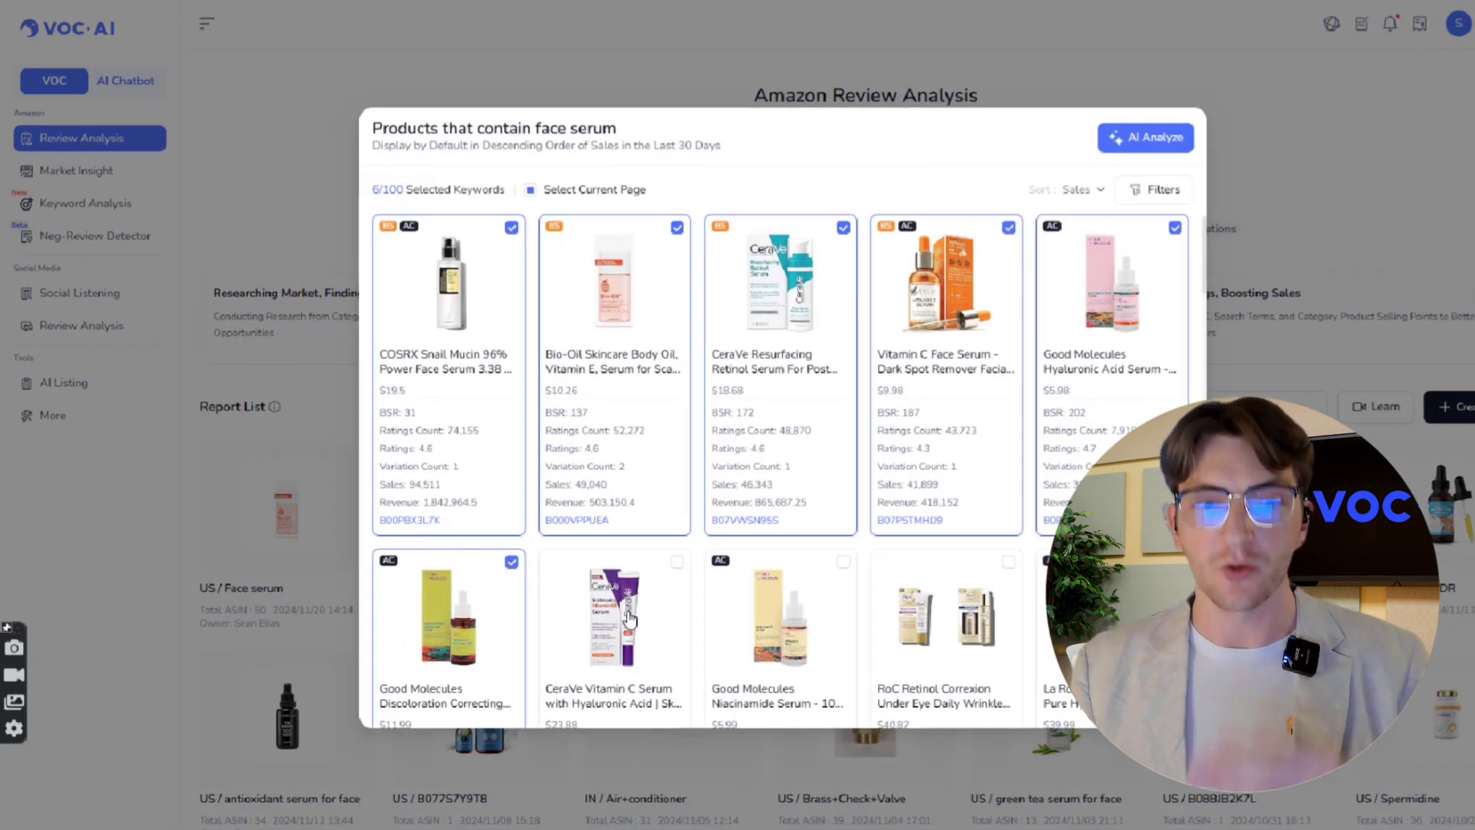
left_click(629, 619)
scroll(767, 293, "down", 5)
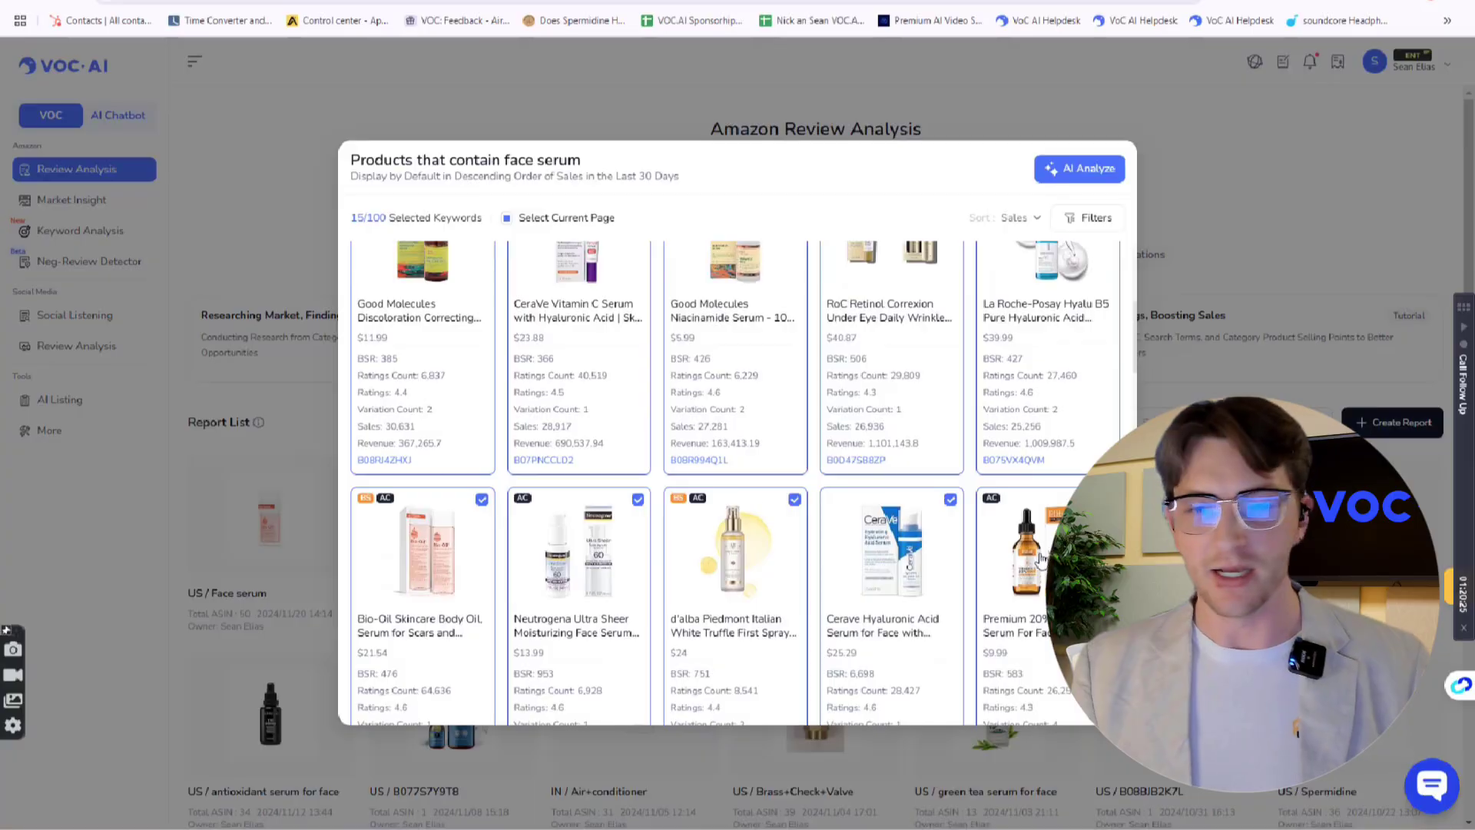
scroll(630, 603, "down", 3)
scroll(557, 598, "down", 2)
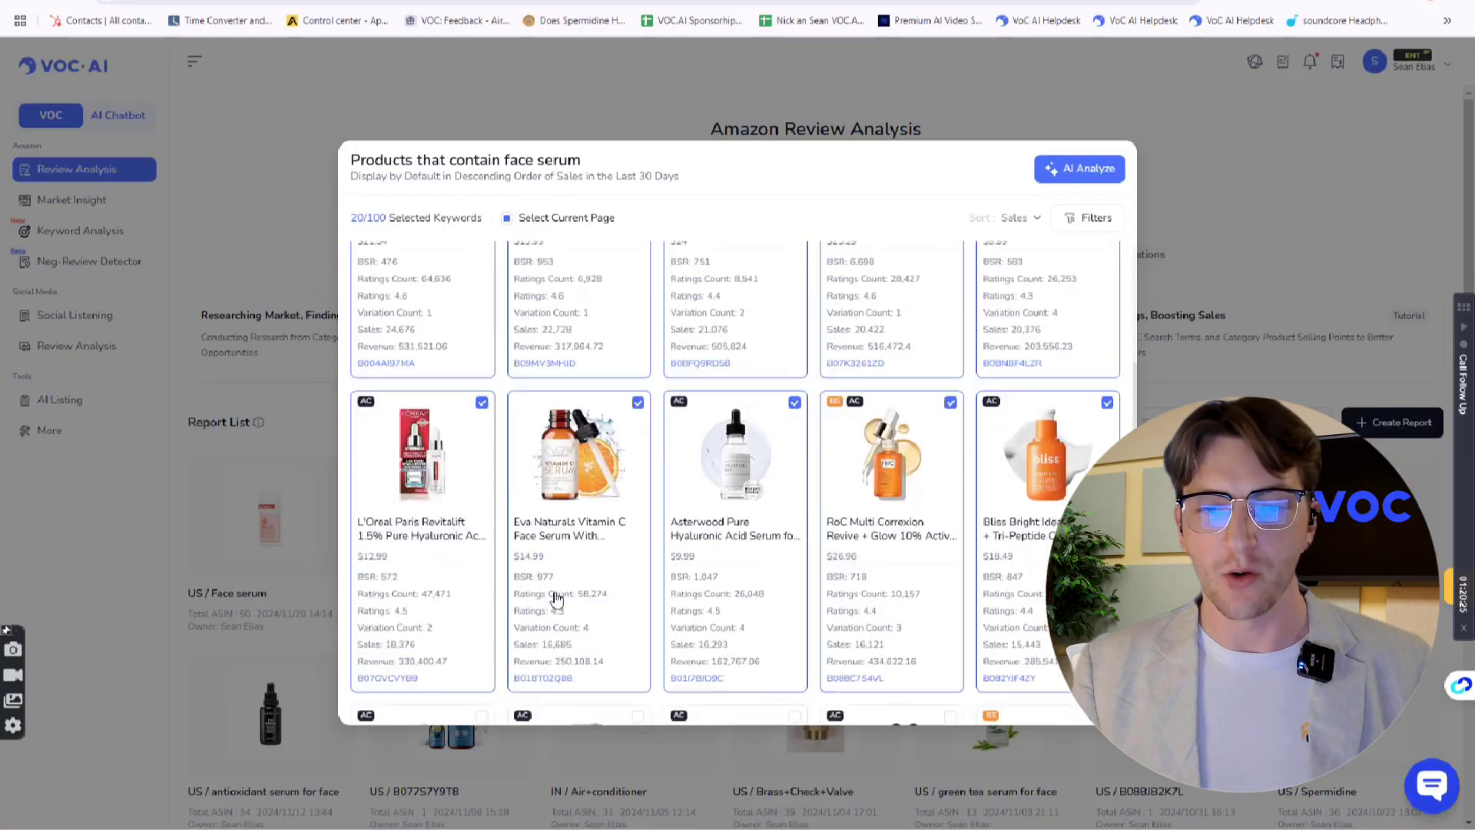
scroll(557, 598, "down", 3)
Add the next ten face serum products to reach 30 selected, and dismiss the product selection
left_click(423, 584)
left_click(578, 584)
left_click(736, 584)
left_click(891, 584)
left_click(1025, 584)
scroll(769, 584, "down", 3)
left_click(735, 599)
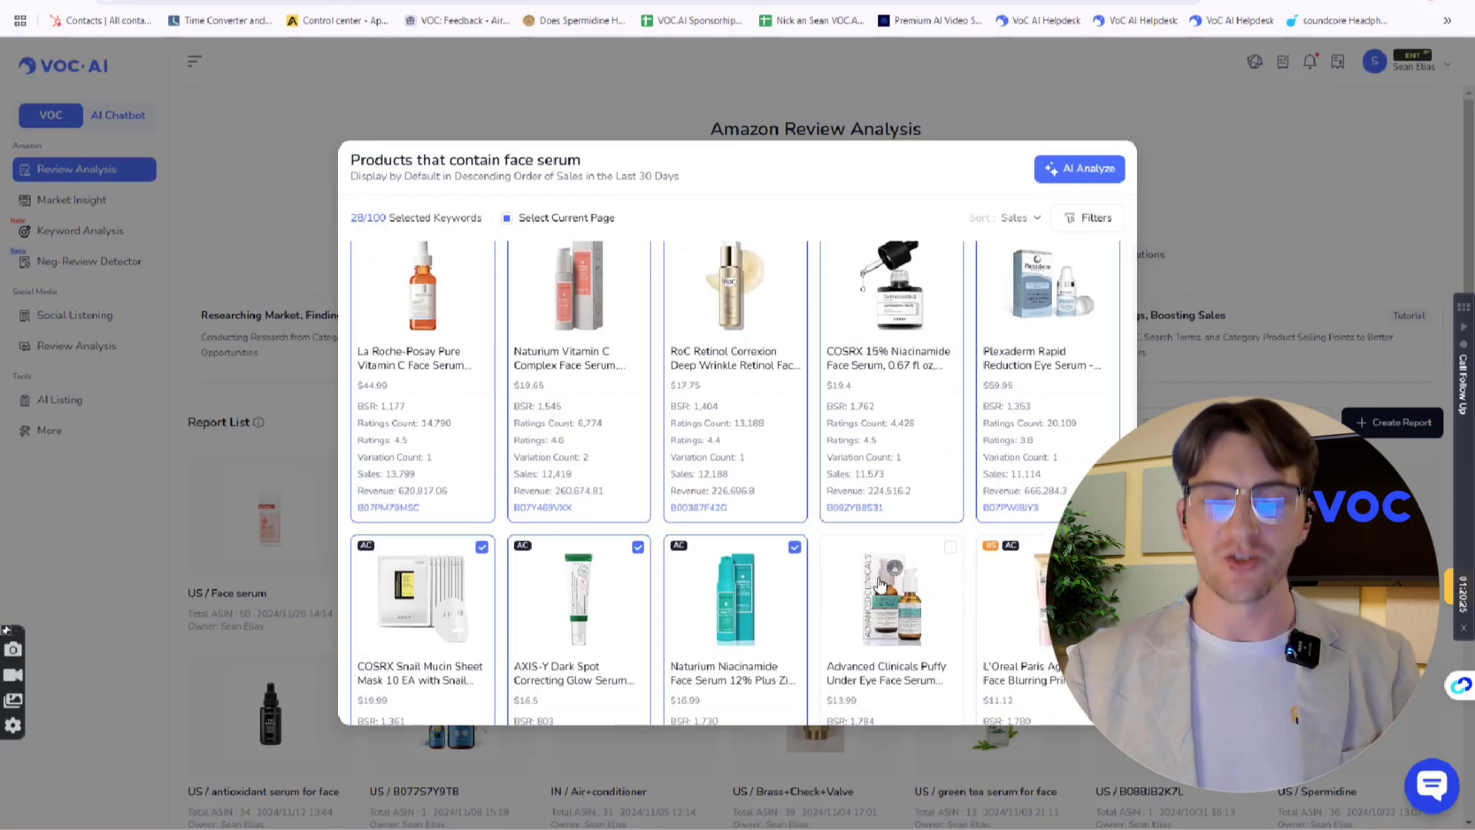
left_click(880, 585)
left_click(1015, 592)
scroll(1014, 592, "down", 3)
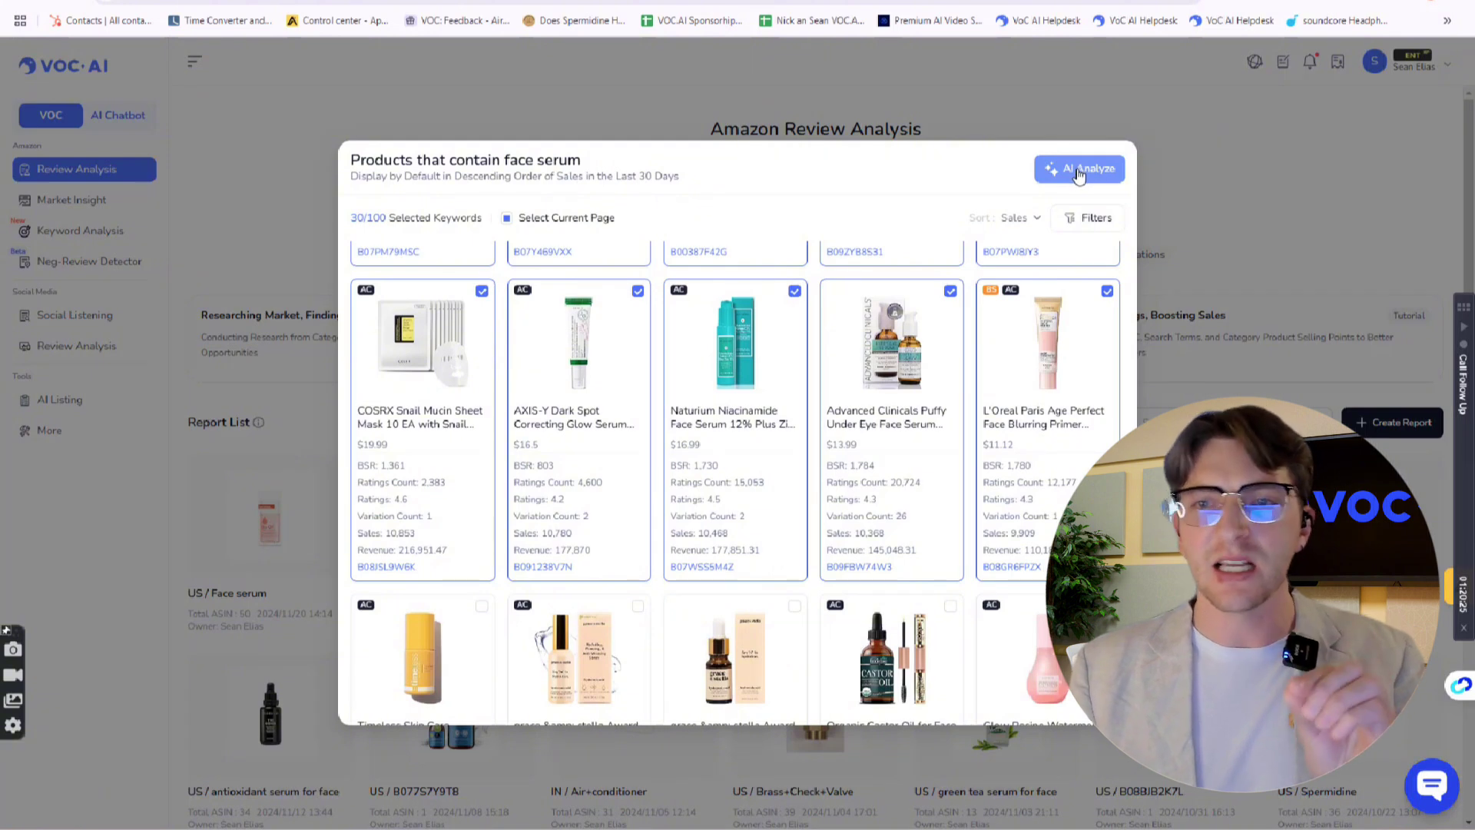
left_click(1219, 177)
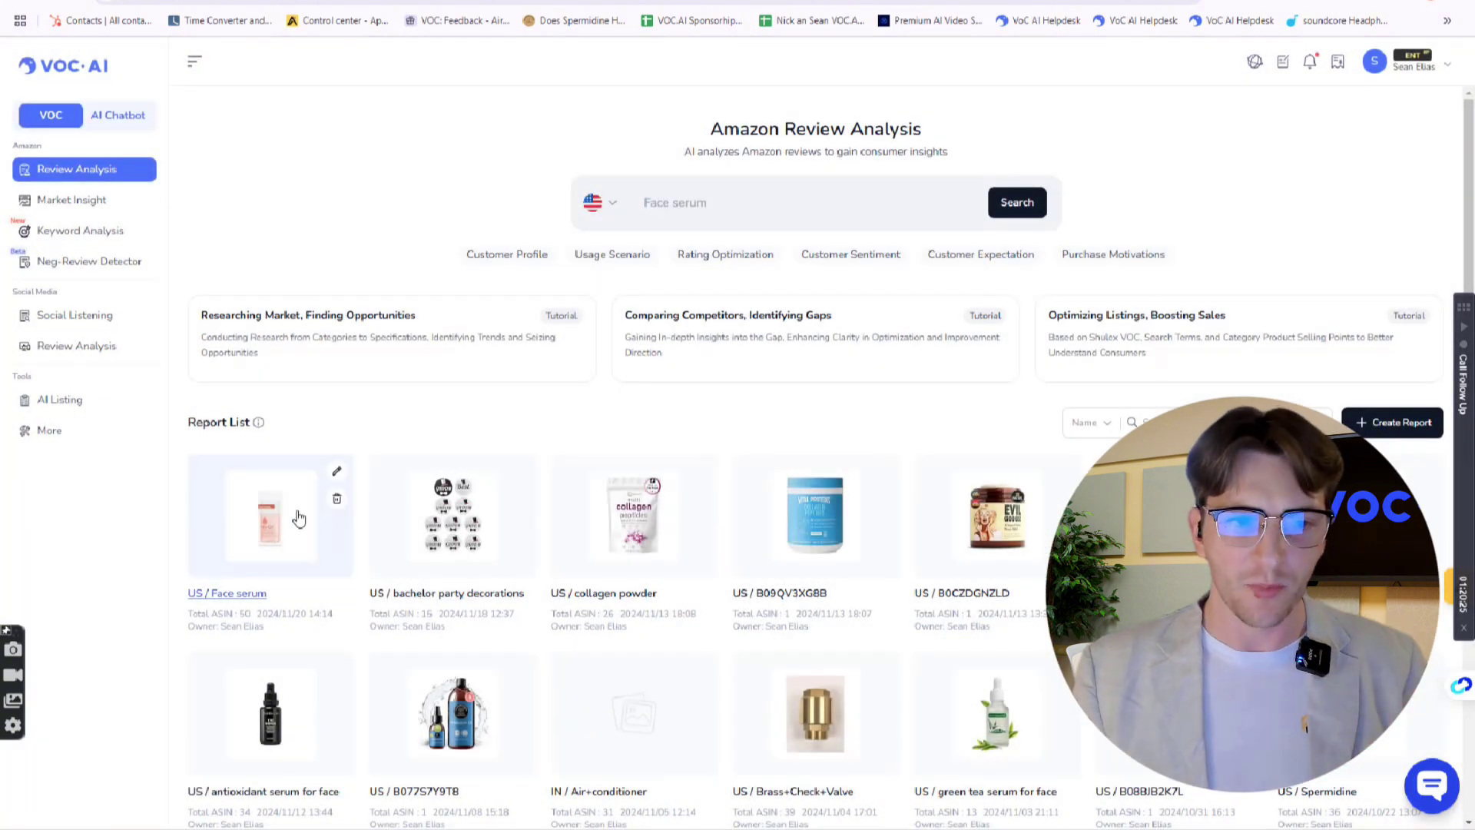
Open the existing Face serum report and check its number of analyzed reviews and its time range
left_click(271, 536)
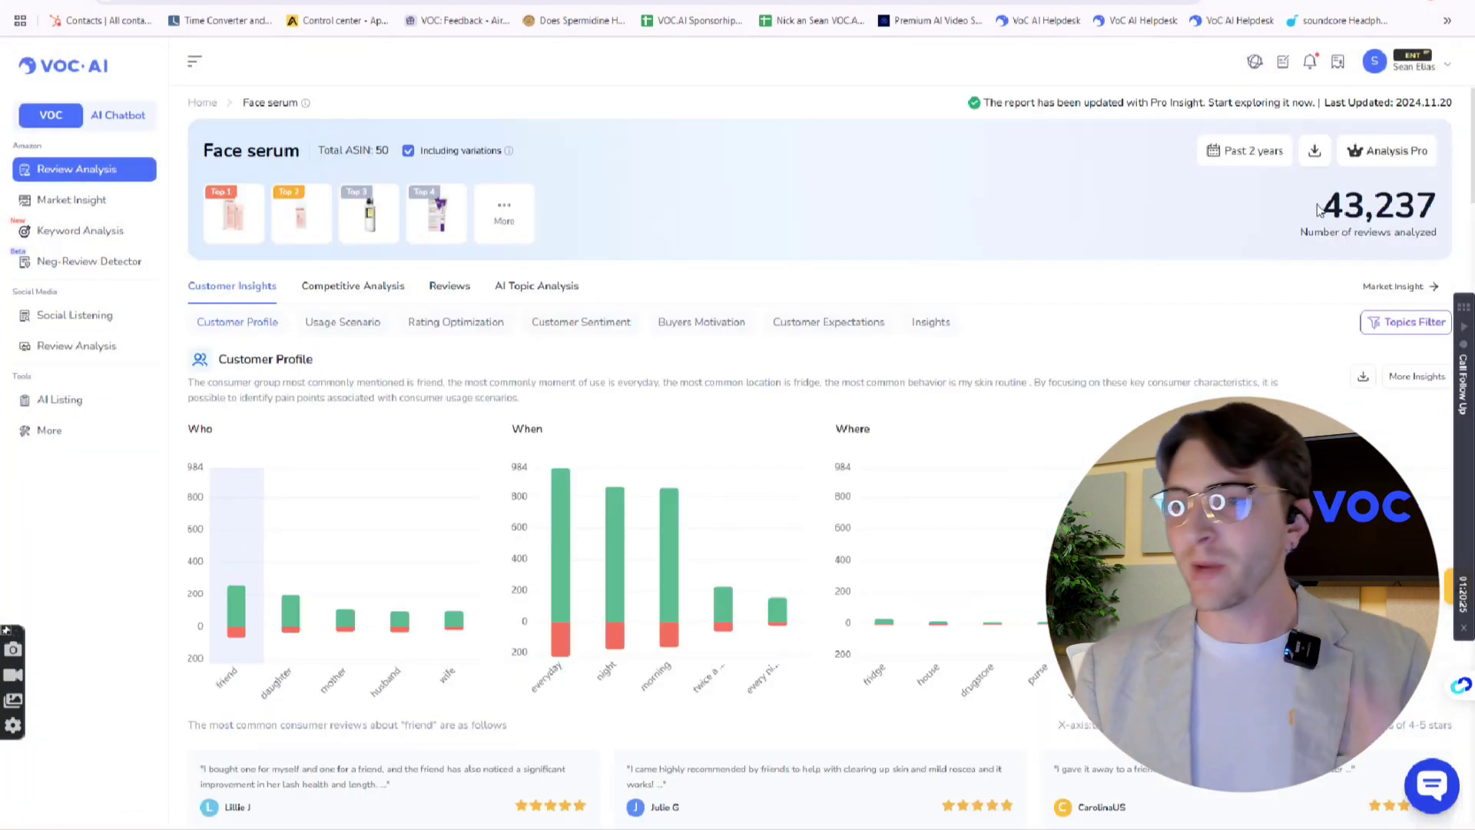
left_click_drag(1341, 204, 1424, 206)
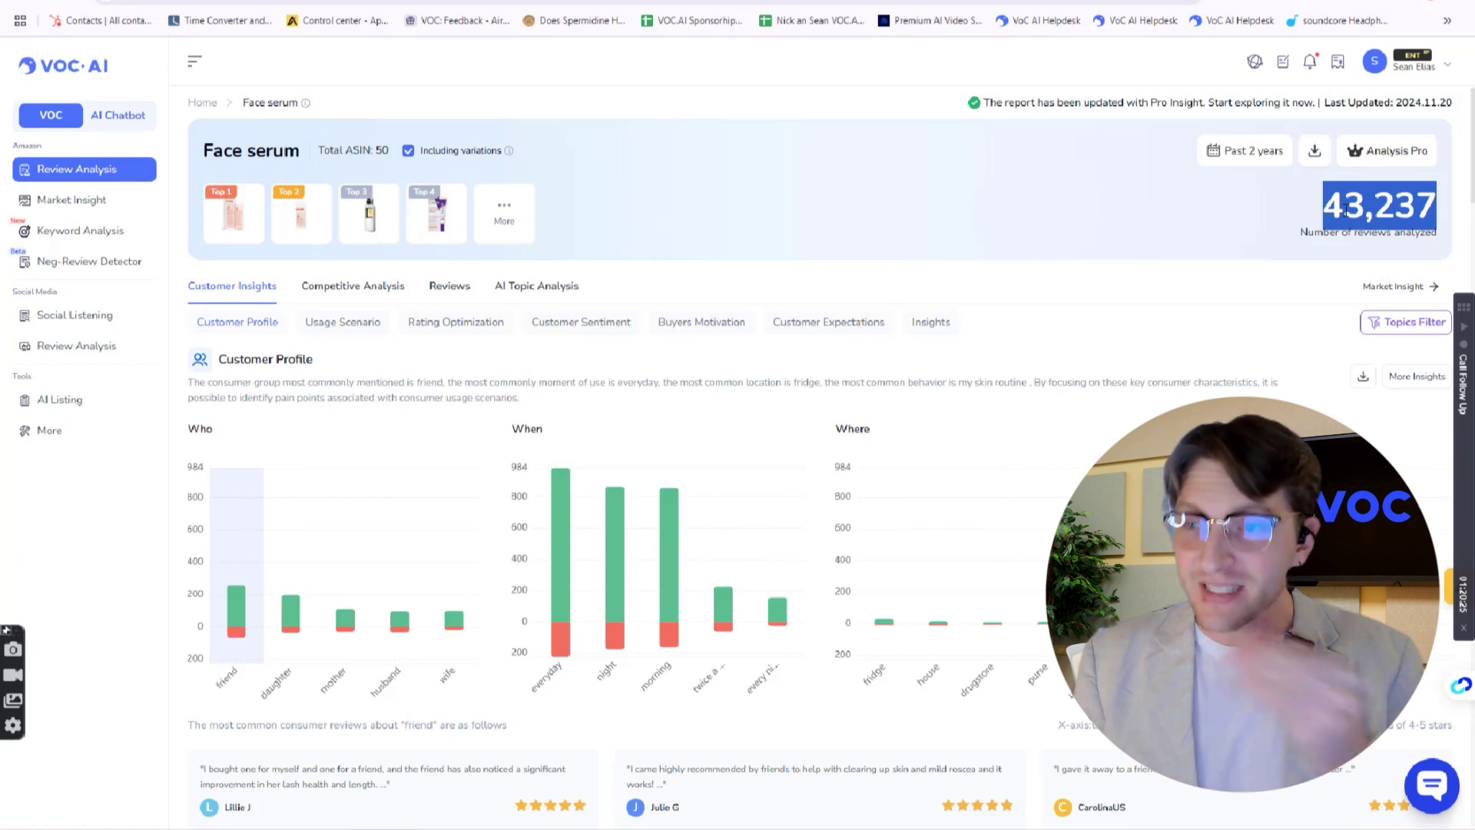
left_click(1244, 154)
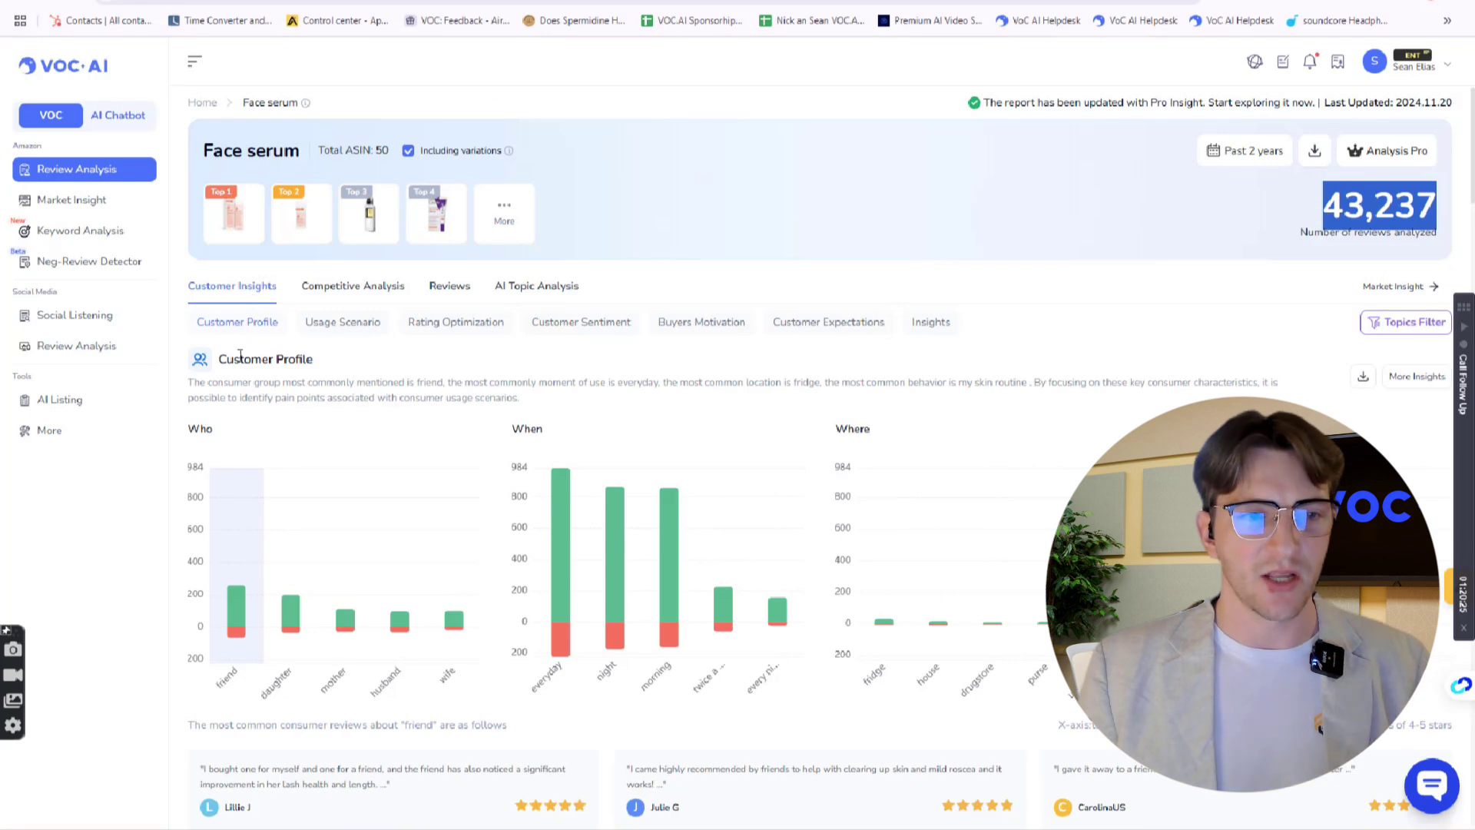
Inspect the star rating breakdowns for friend, daughter, mother and husband in the Customer Profile's Who chart
left_click(240, 356)
mouse_move(236, 608)
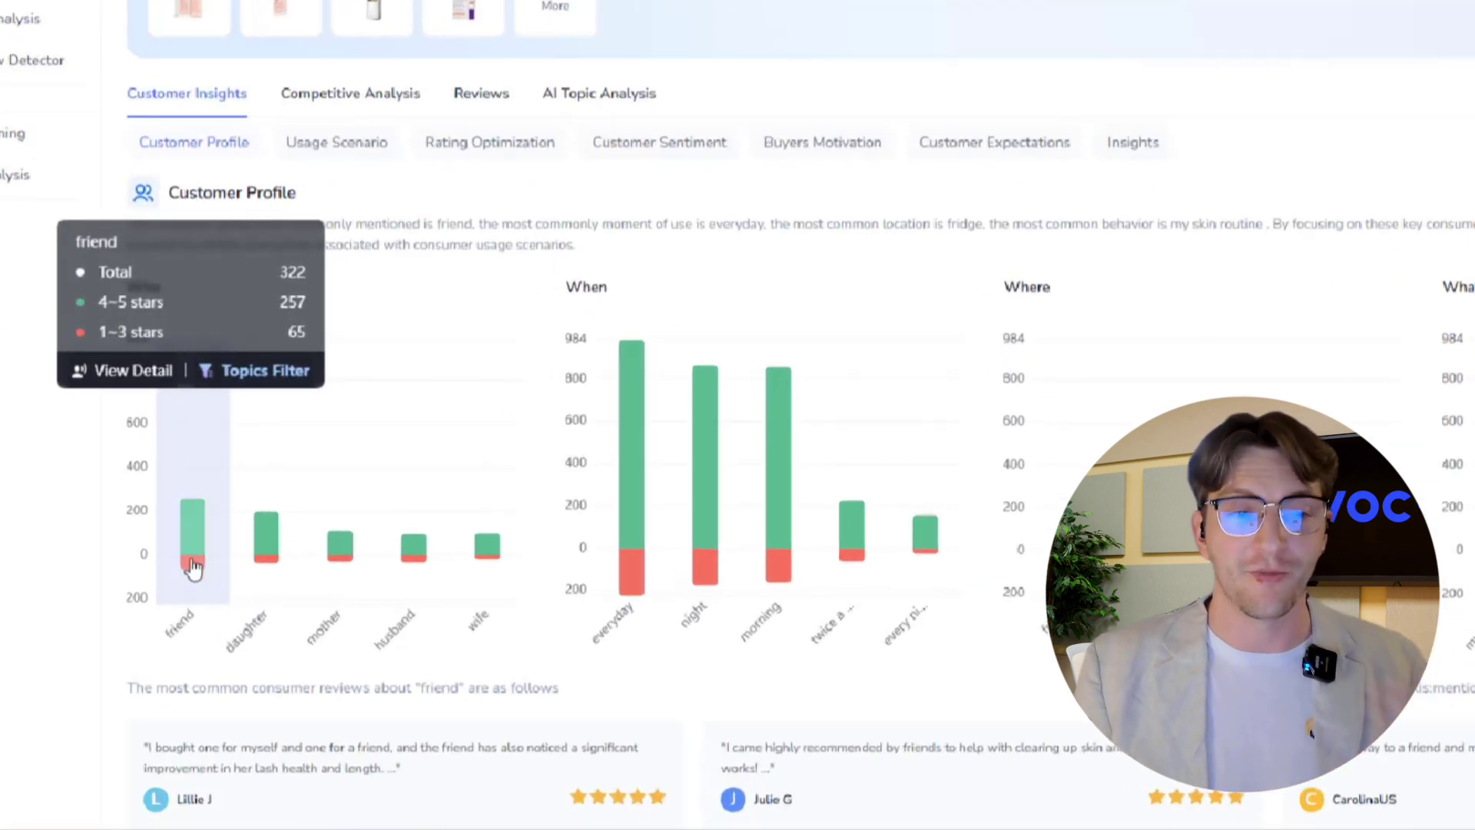
mouse_move(263, 554)
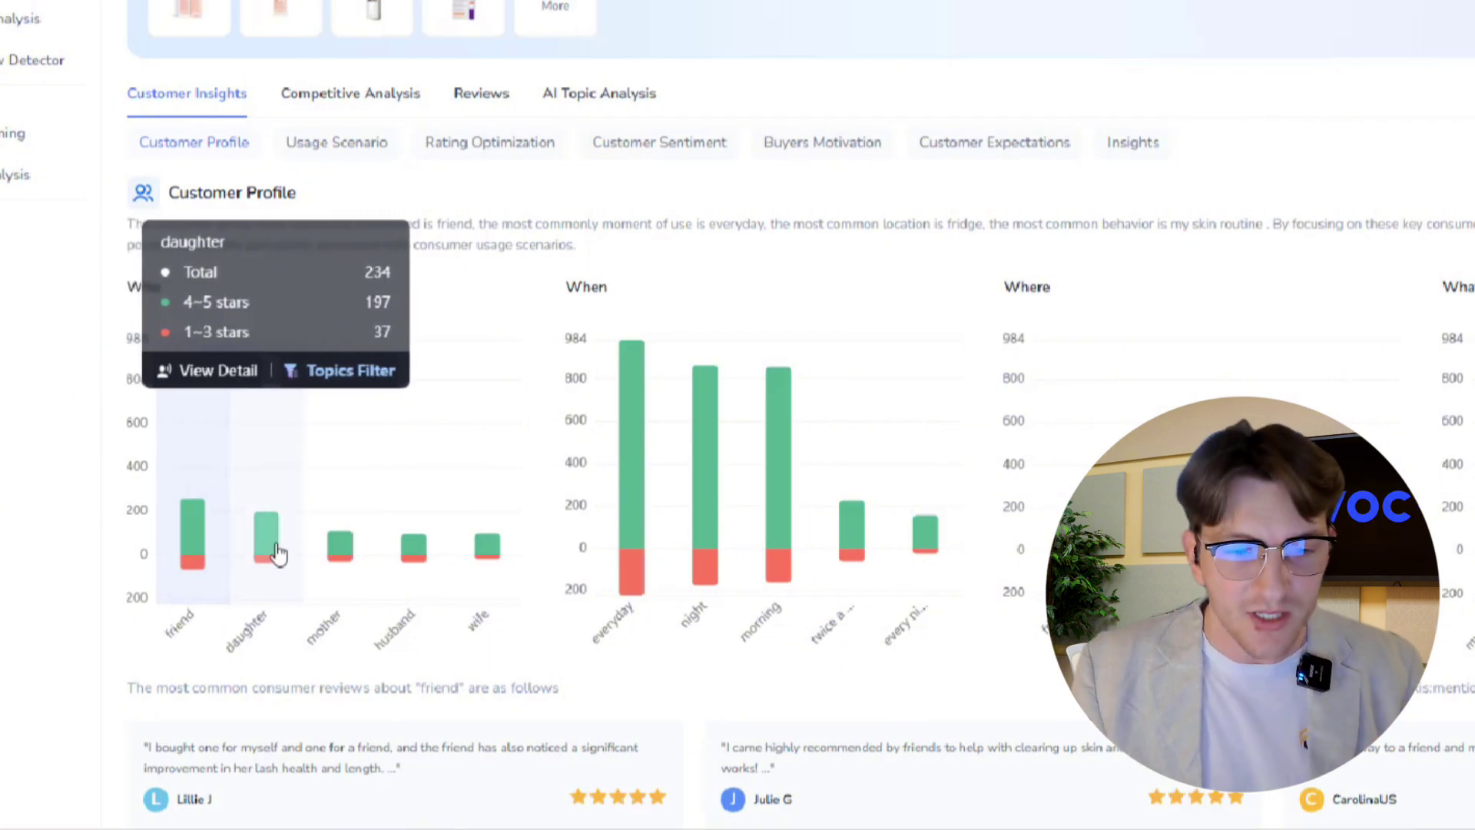
mouse_move(338, 547)
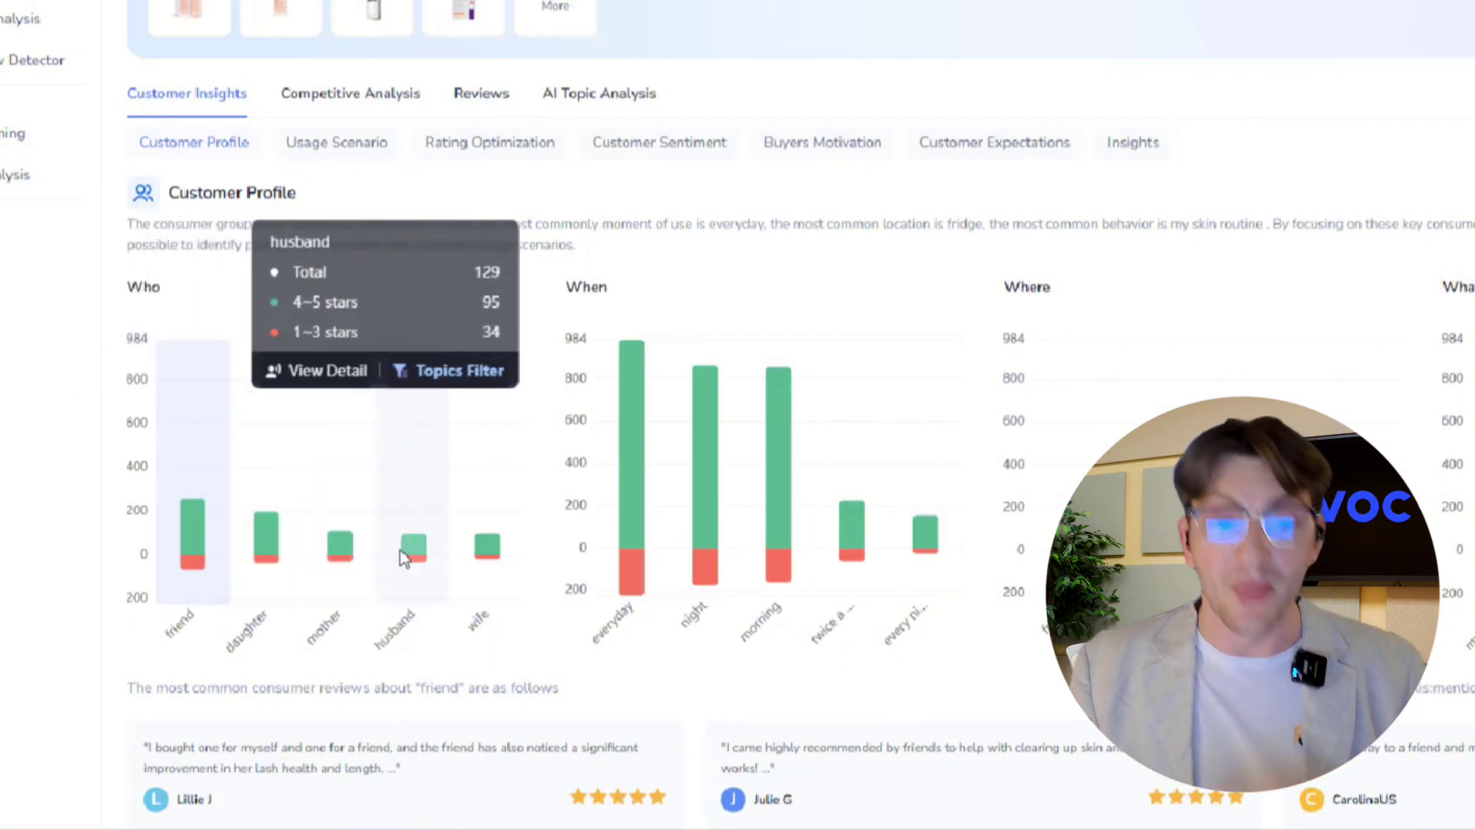
mouse_move(405, 551)
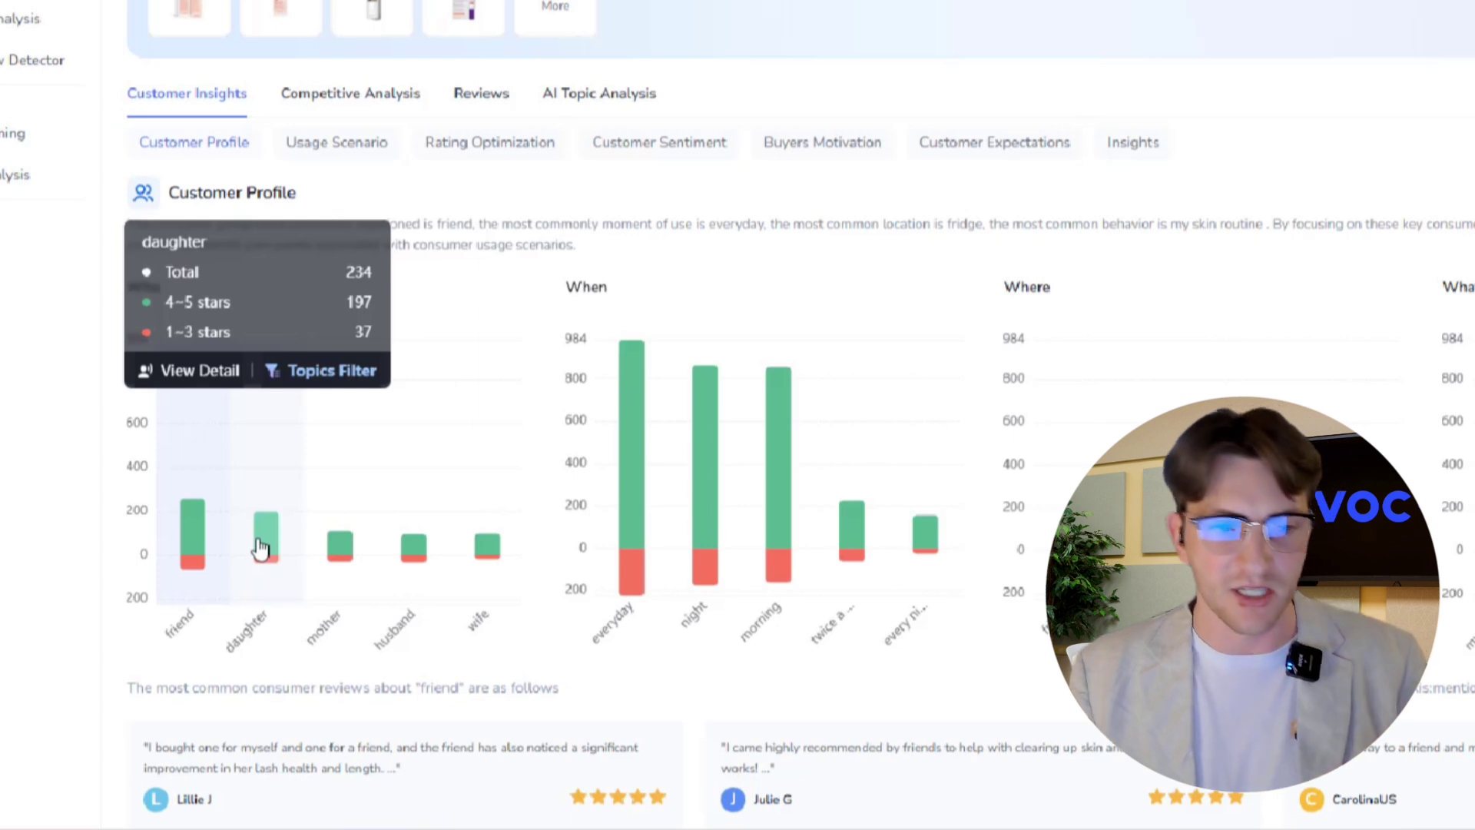
Open the detailed reviews behind friend in the Who chart and read the top review mentioning a friend
mouse_move(194, 538)
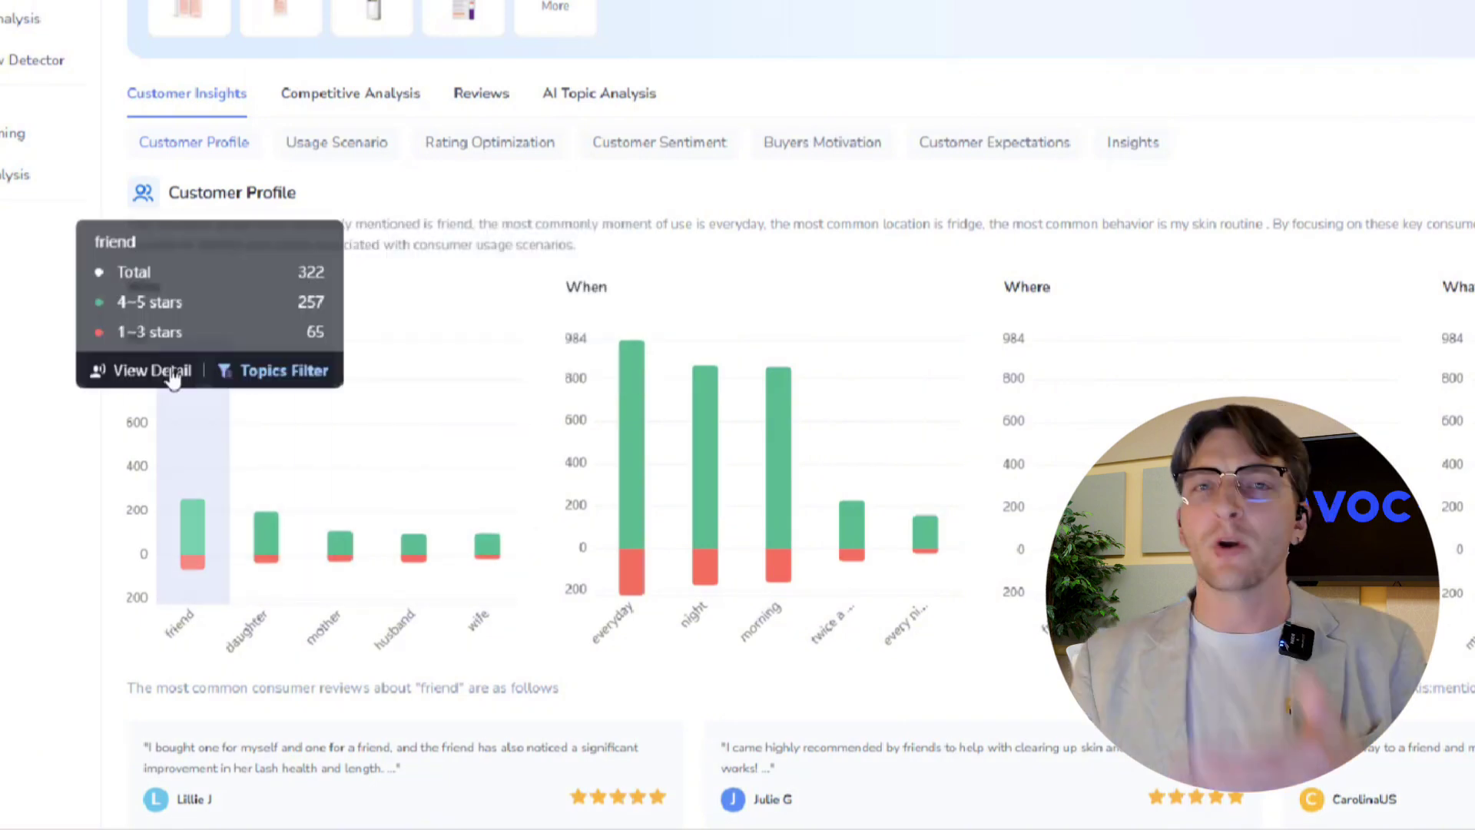
left_click(171, 372)
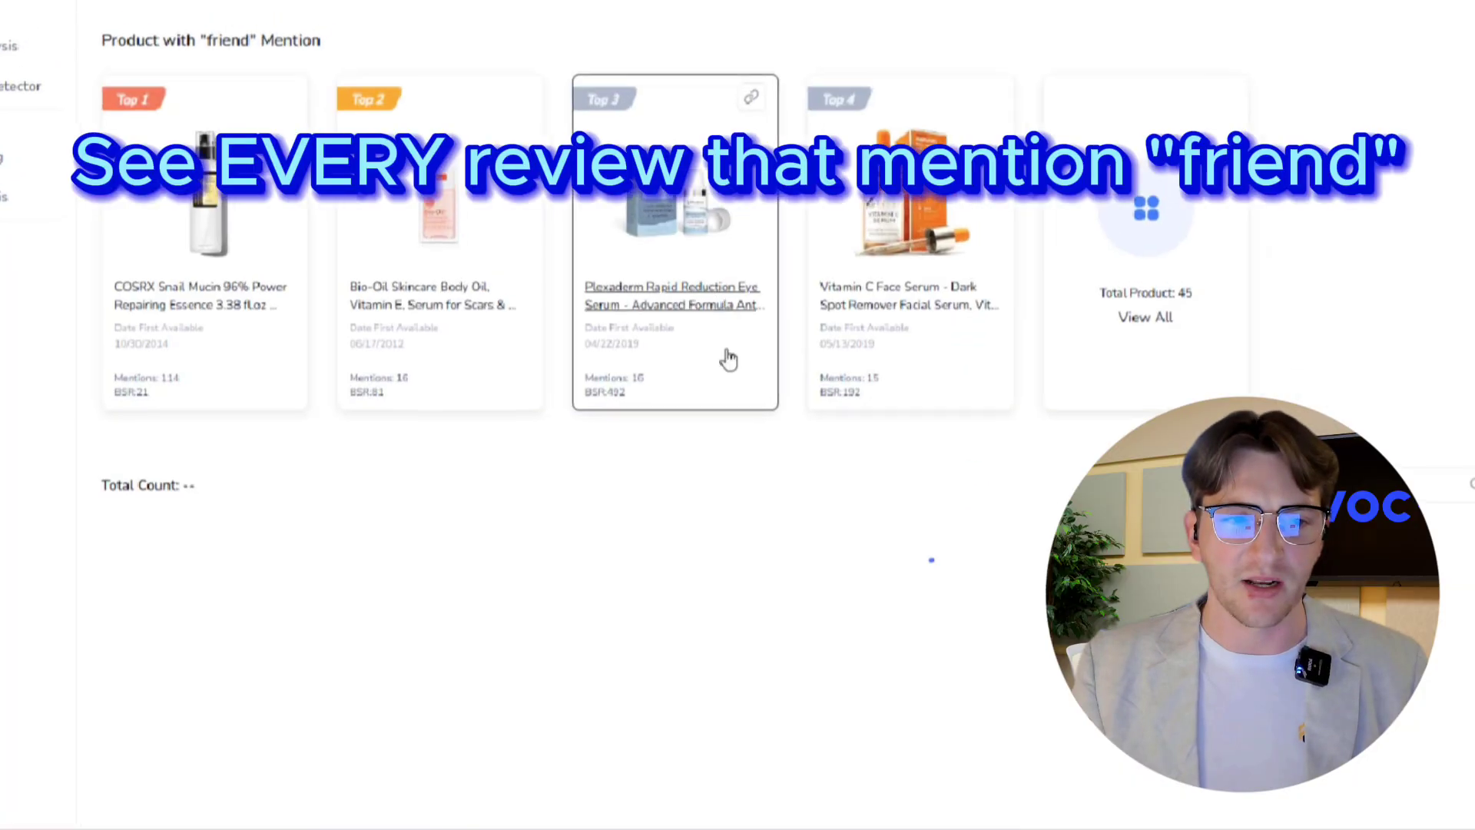
scroll(536, 449, "down", 4)
left_click_drag(672, 220, 1127, 224)
scroll(1127, 224, "down", 6)
left_click_drag(163, 33, 319, 33)
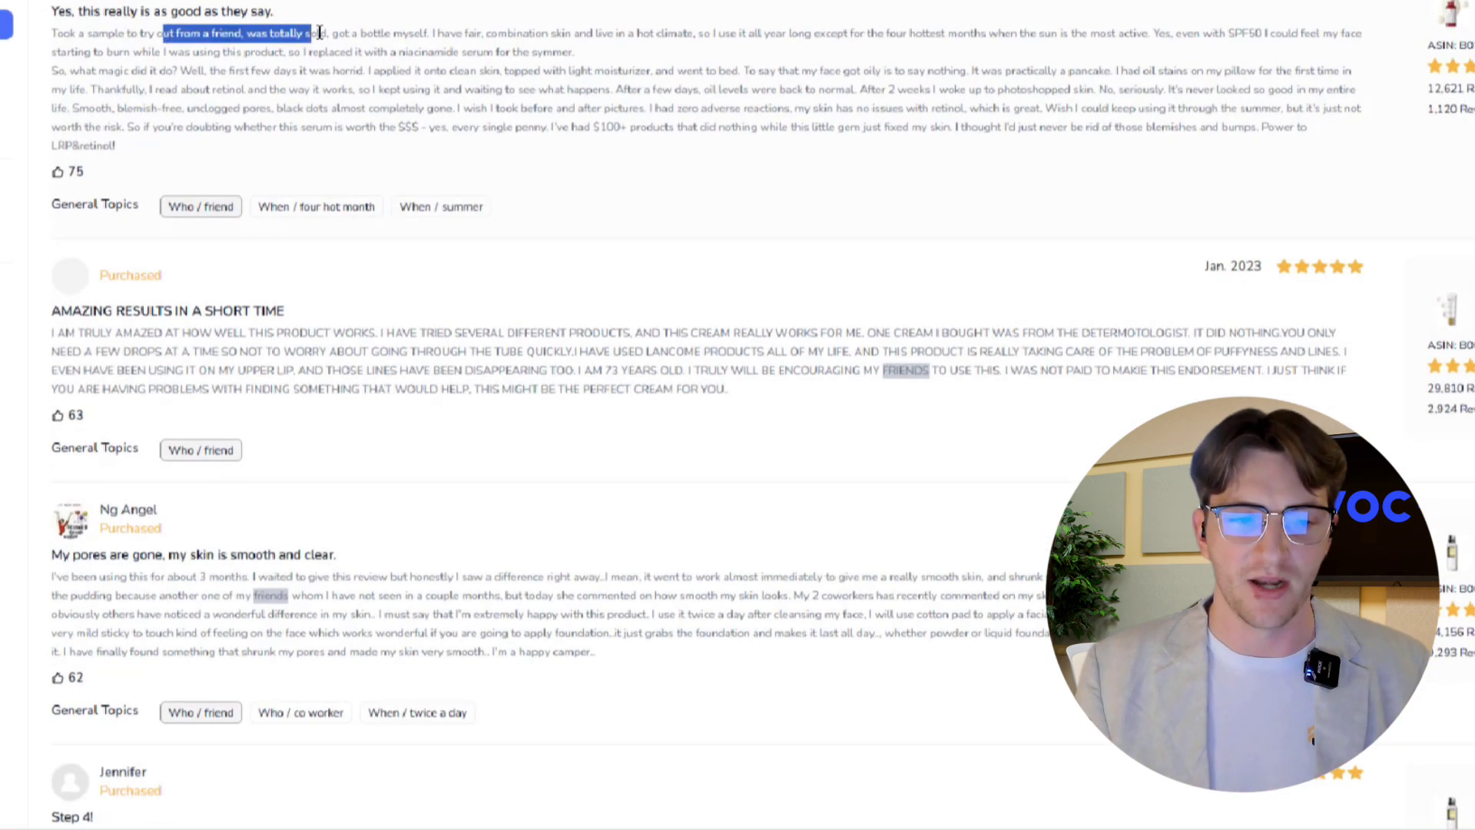
Examine the passage about age and encouraging friends in the "AMAZING RESULTS IN A SHORT TIME" review, and follow its product's ASIN link
left_click_drag(806, 369, 989, 370)
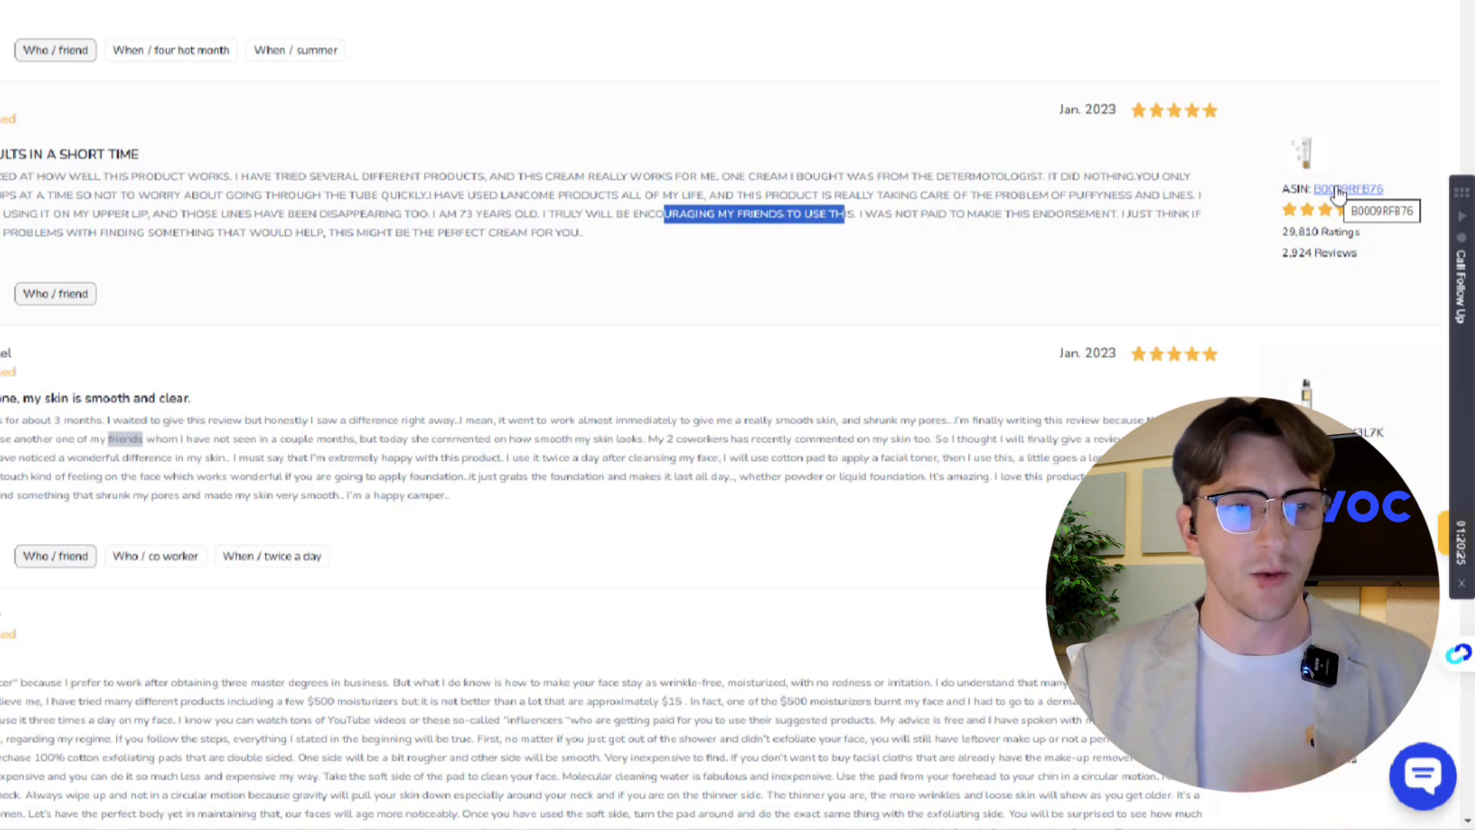
left_click(468, 208)
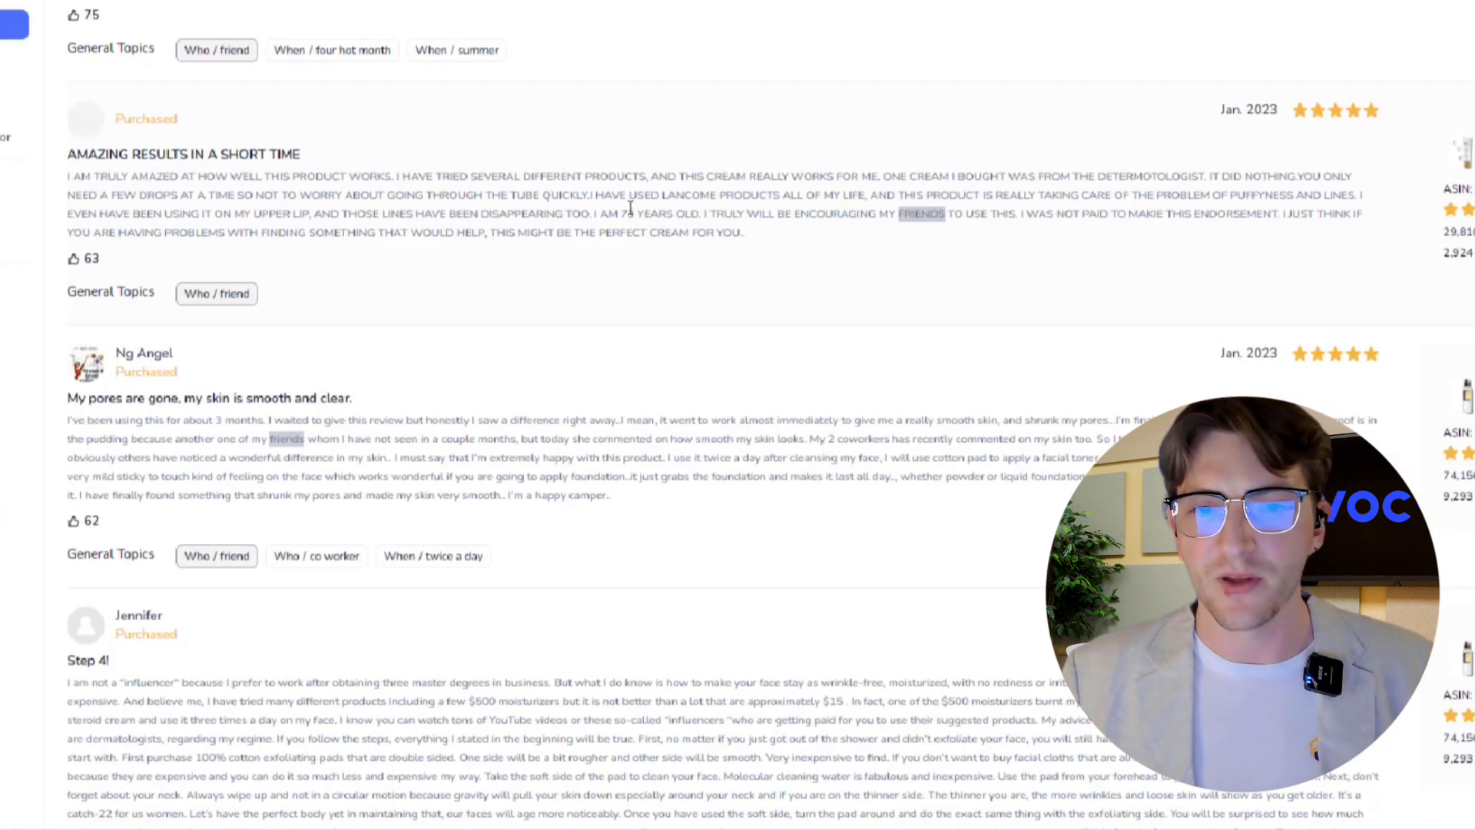
left_click_drag(646, 213, 728, 211)
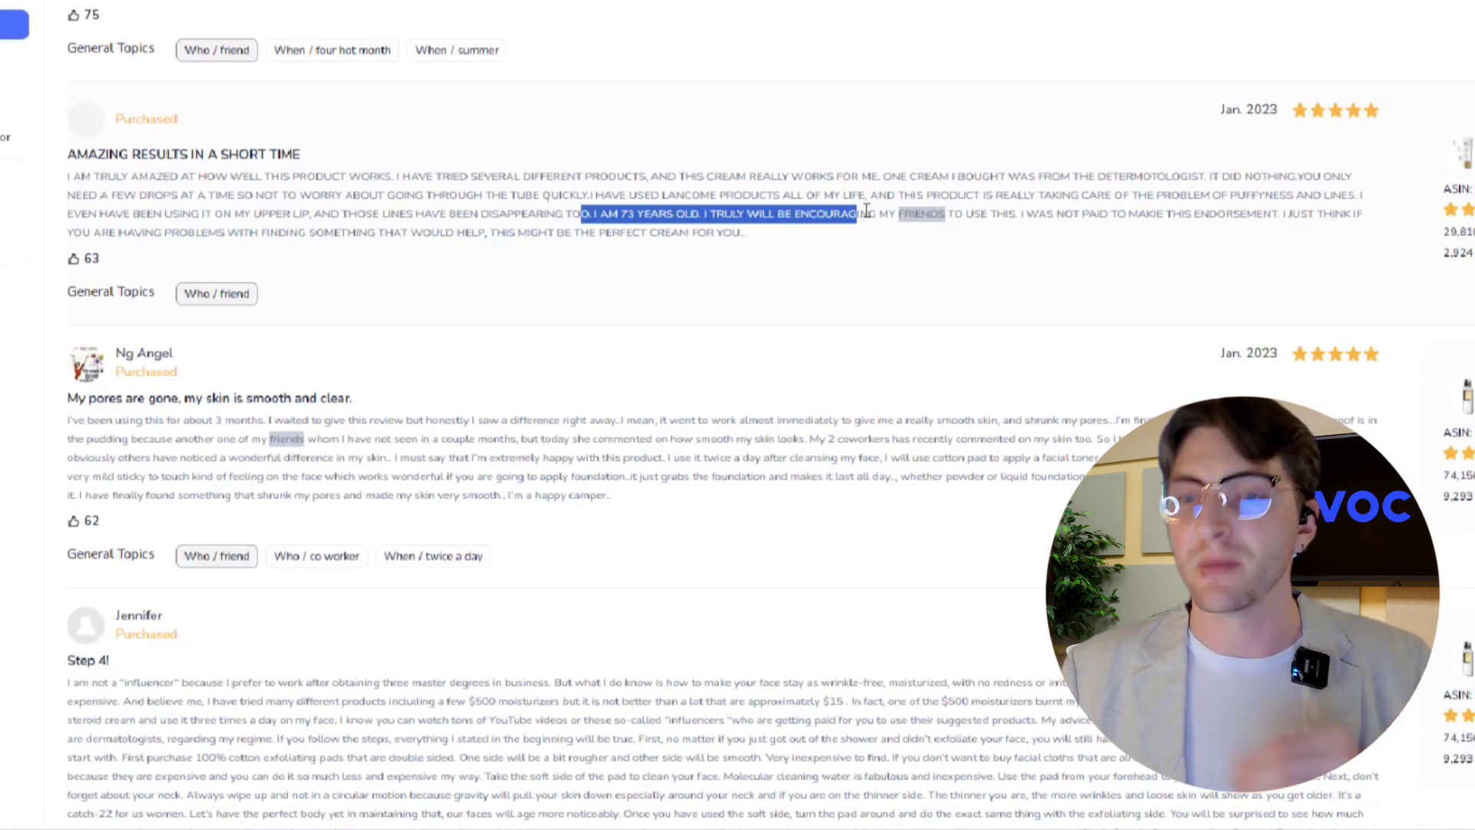
left_click_drag(866, 210, 1106, 213)
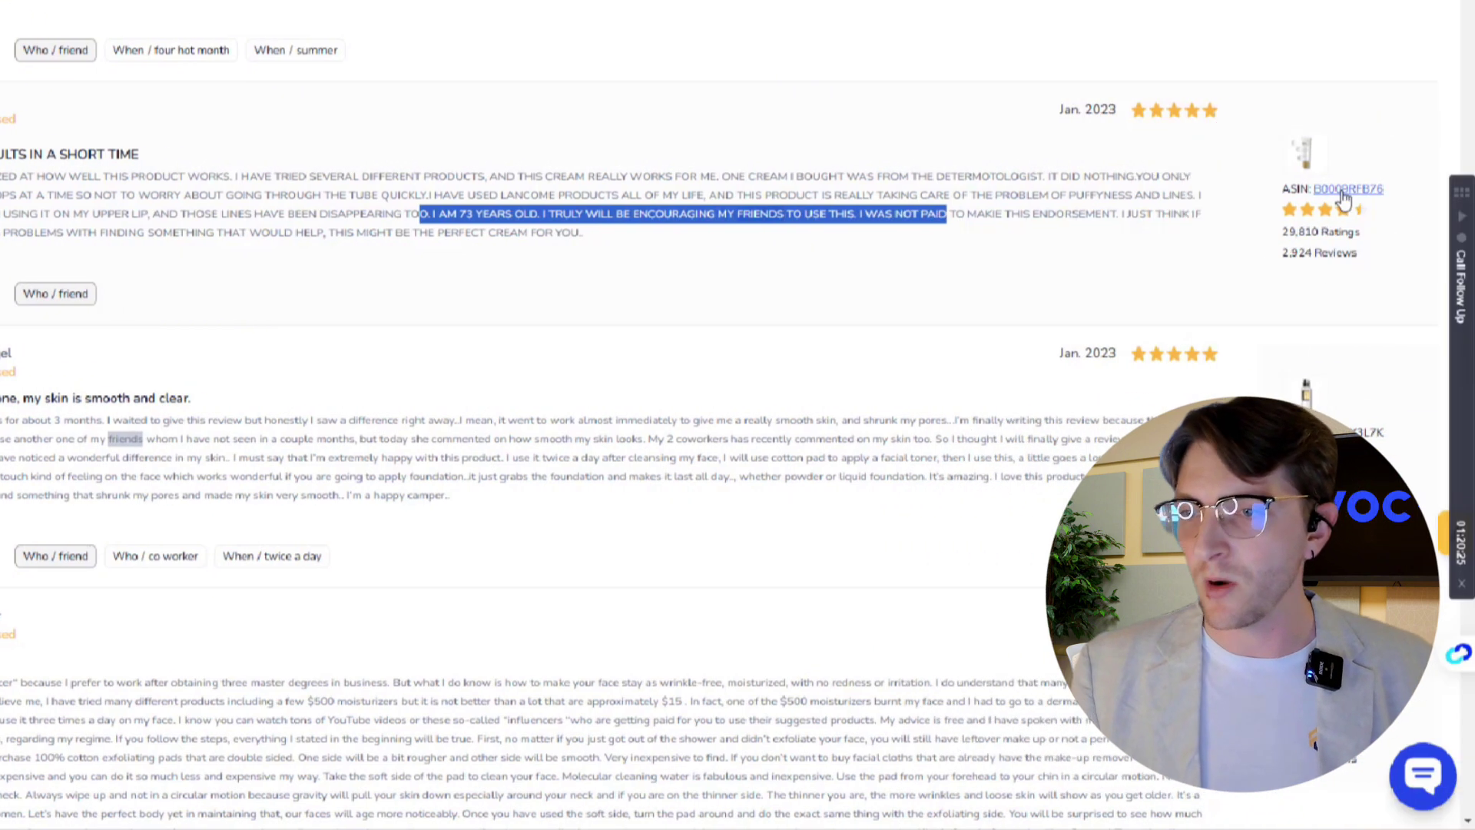
left_click(1343, 193)
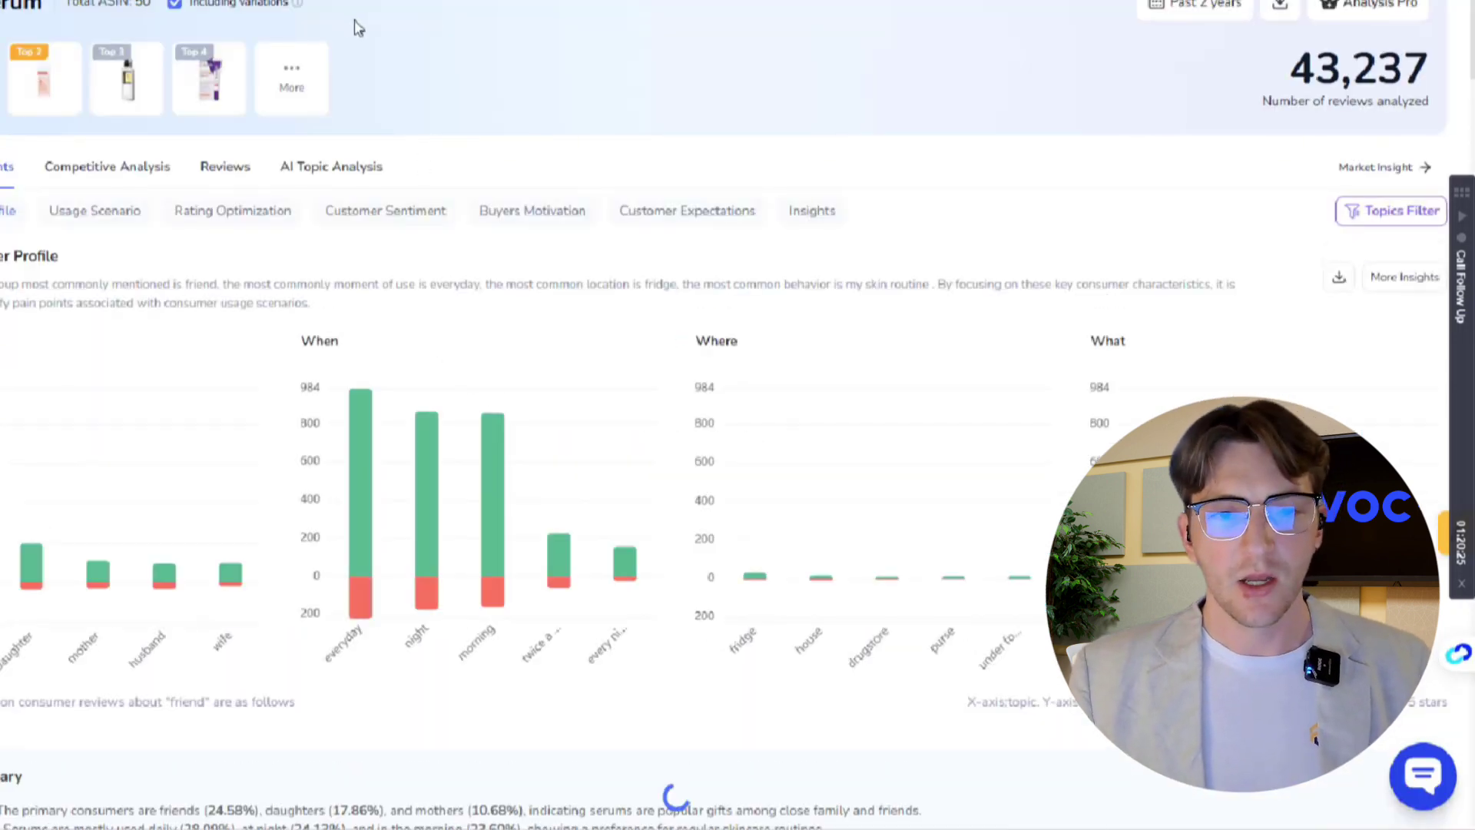
Return to the report, inspect the When chart's star rating breakdowns, and show the most common reviews about everyday
scroll(368, 116, "down", 2)
mouse_move(363, 270)
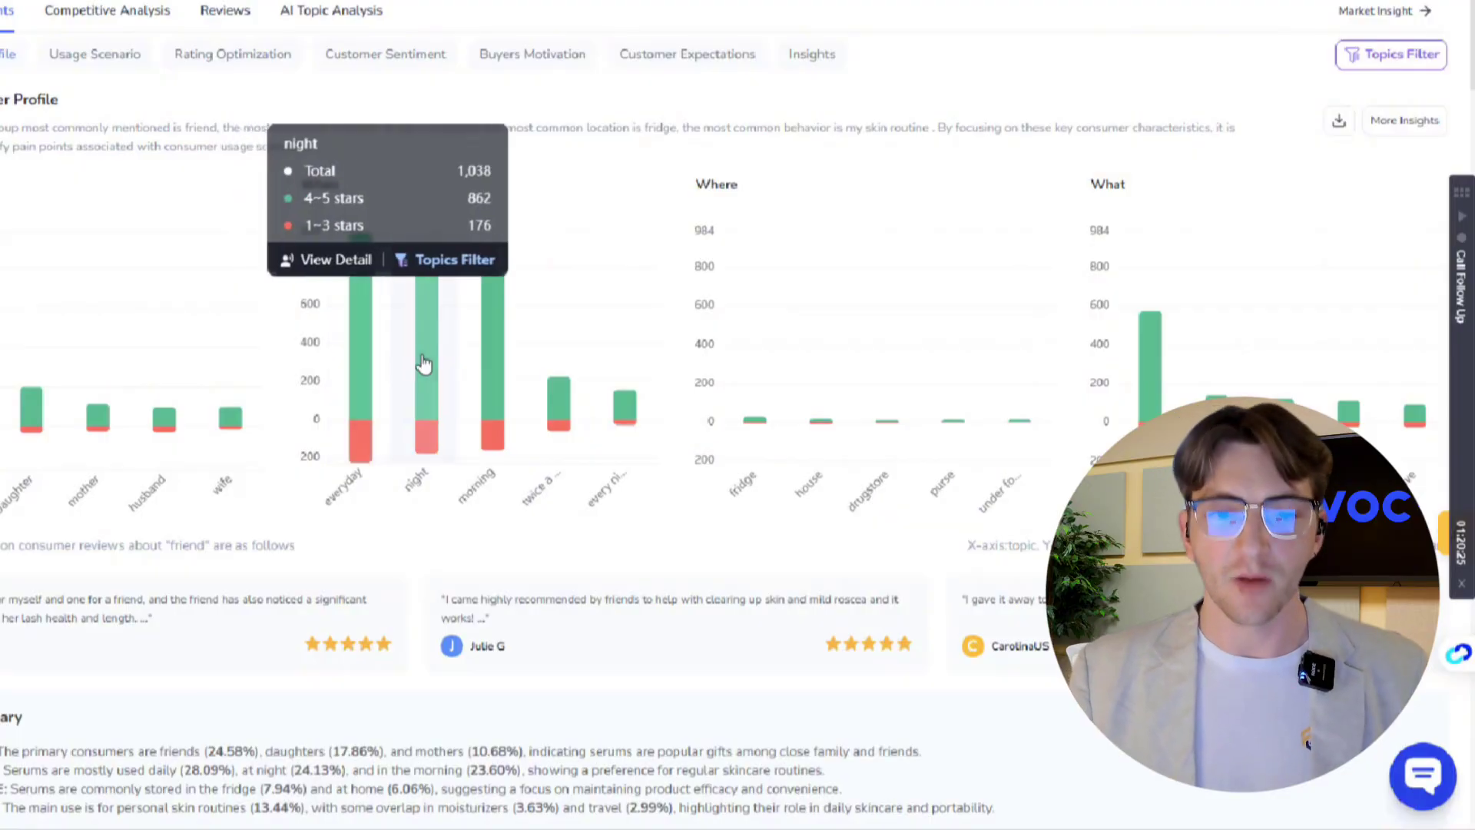
mouse_move(505, 388)
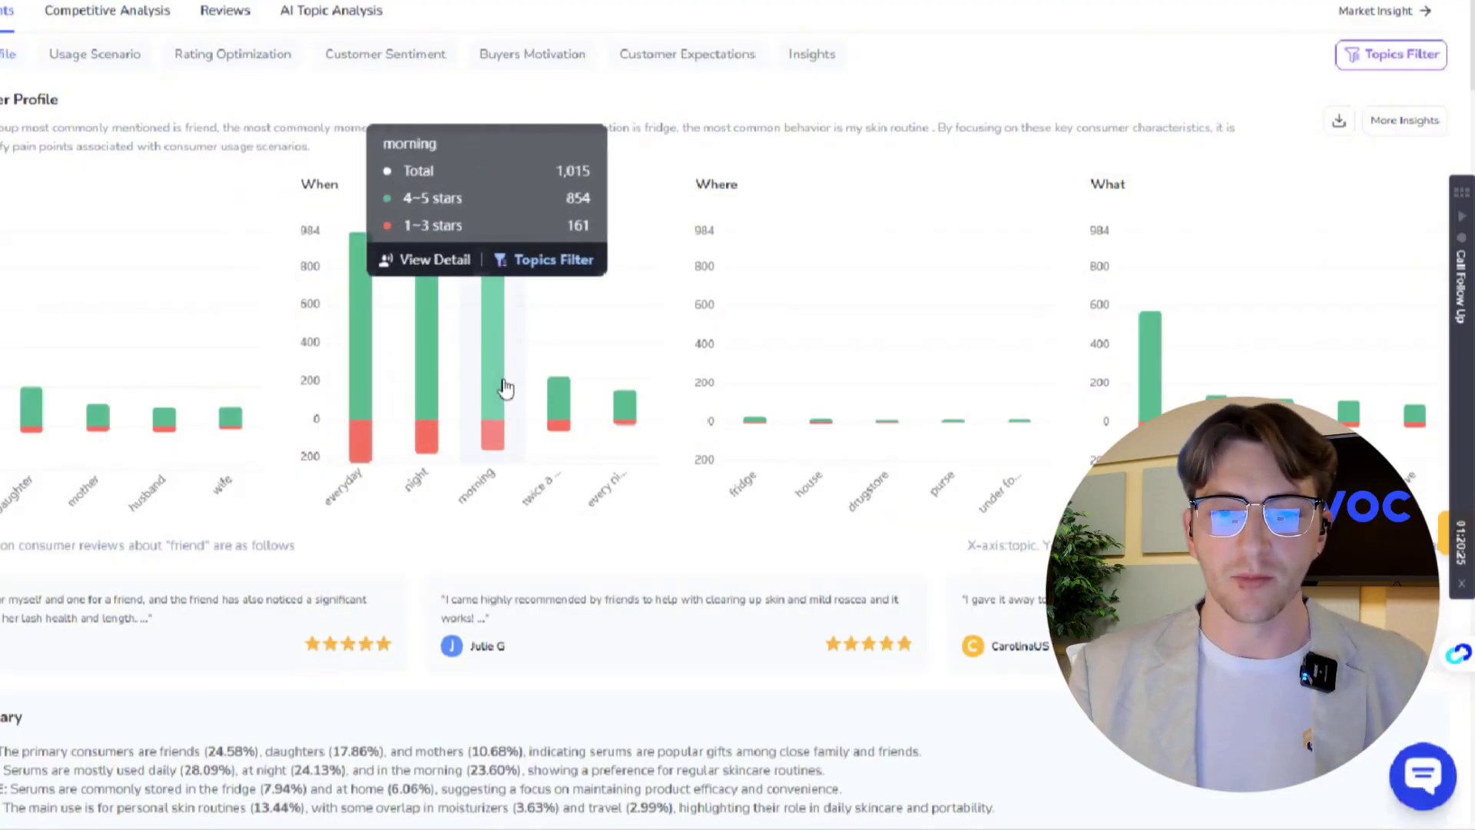
mouse_move(623, 421)
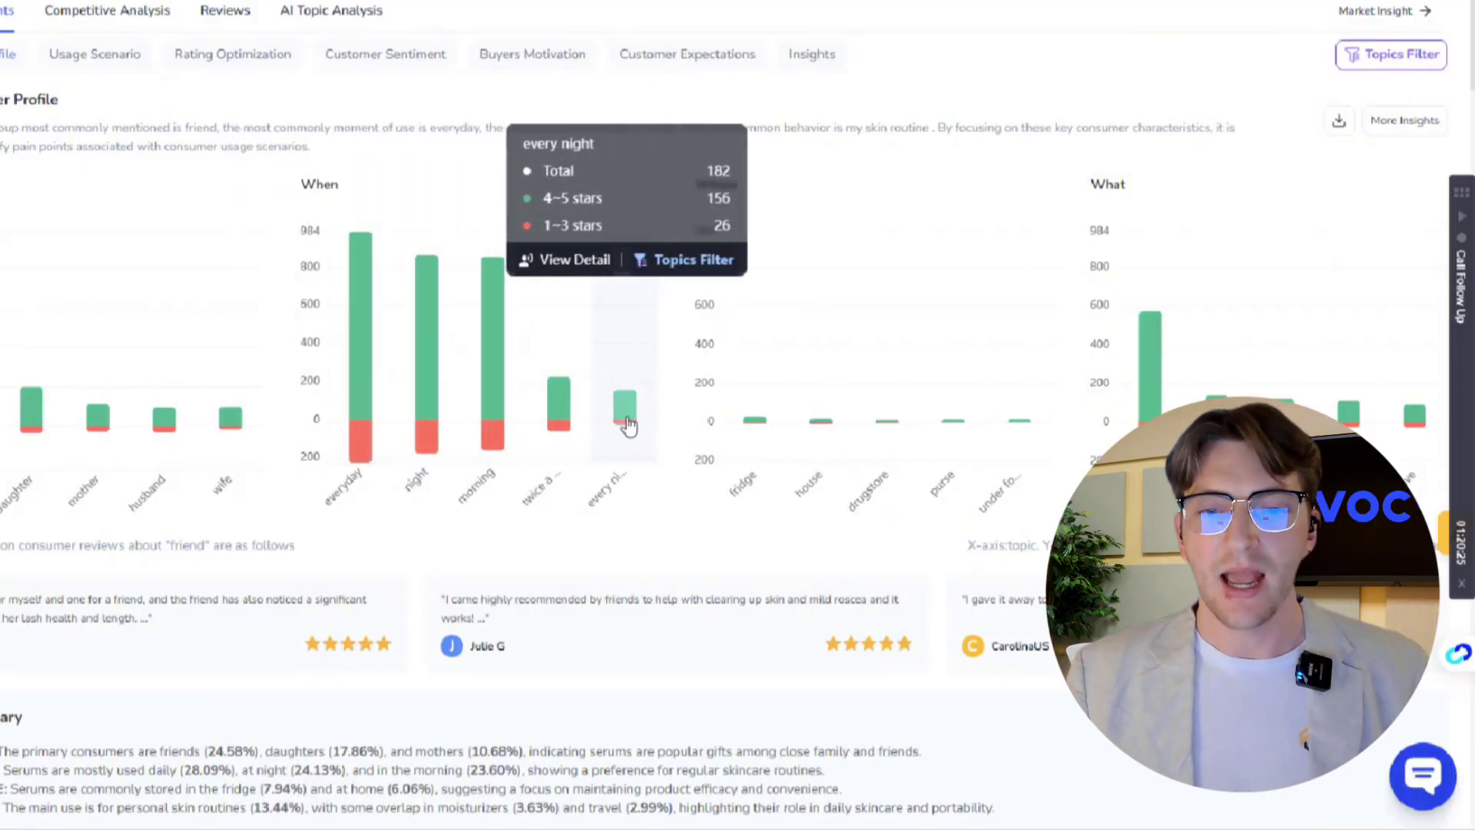
mouse_move(361, 446)
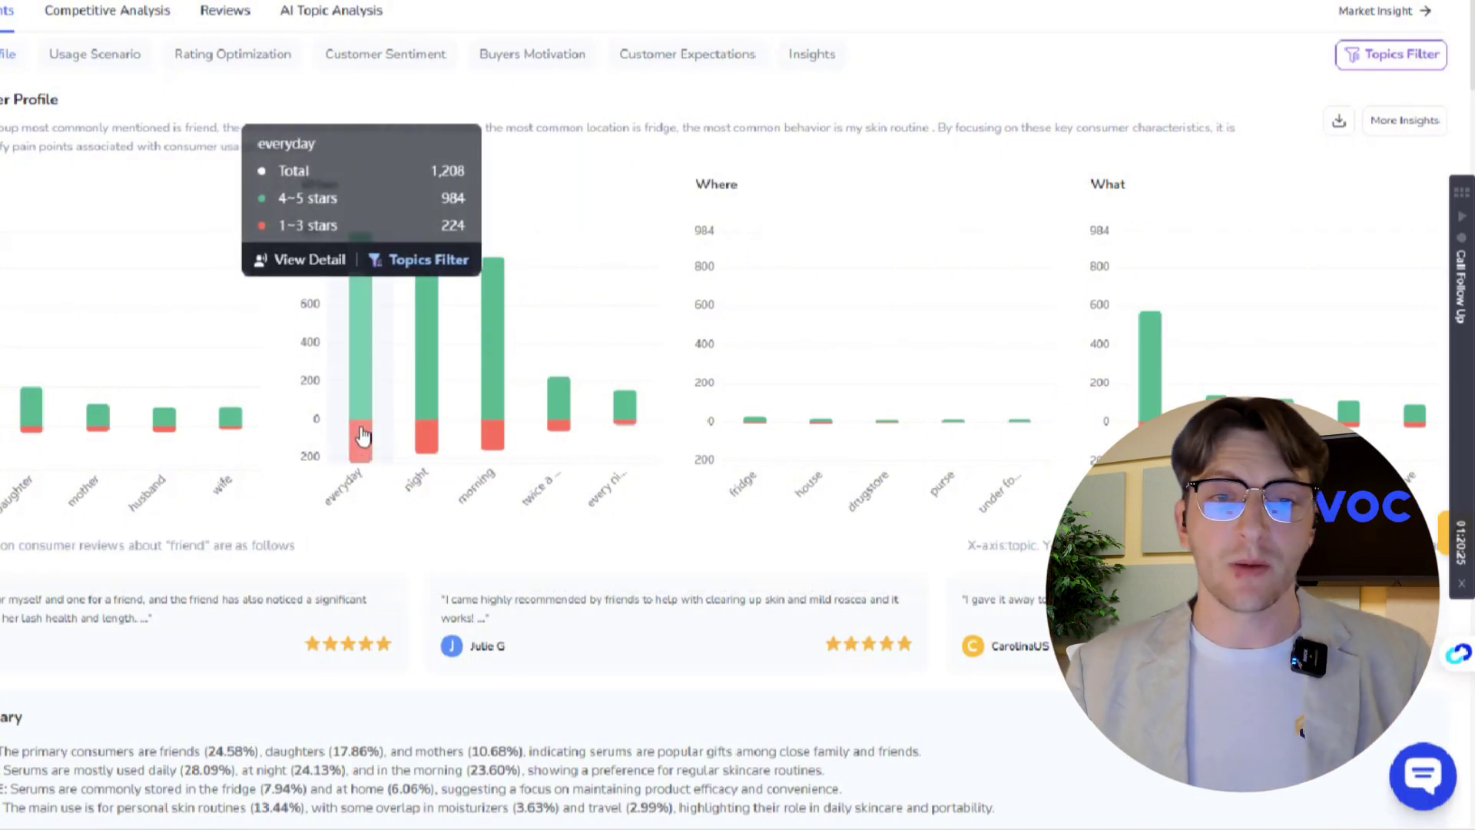
left_click(367, 415)
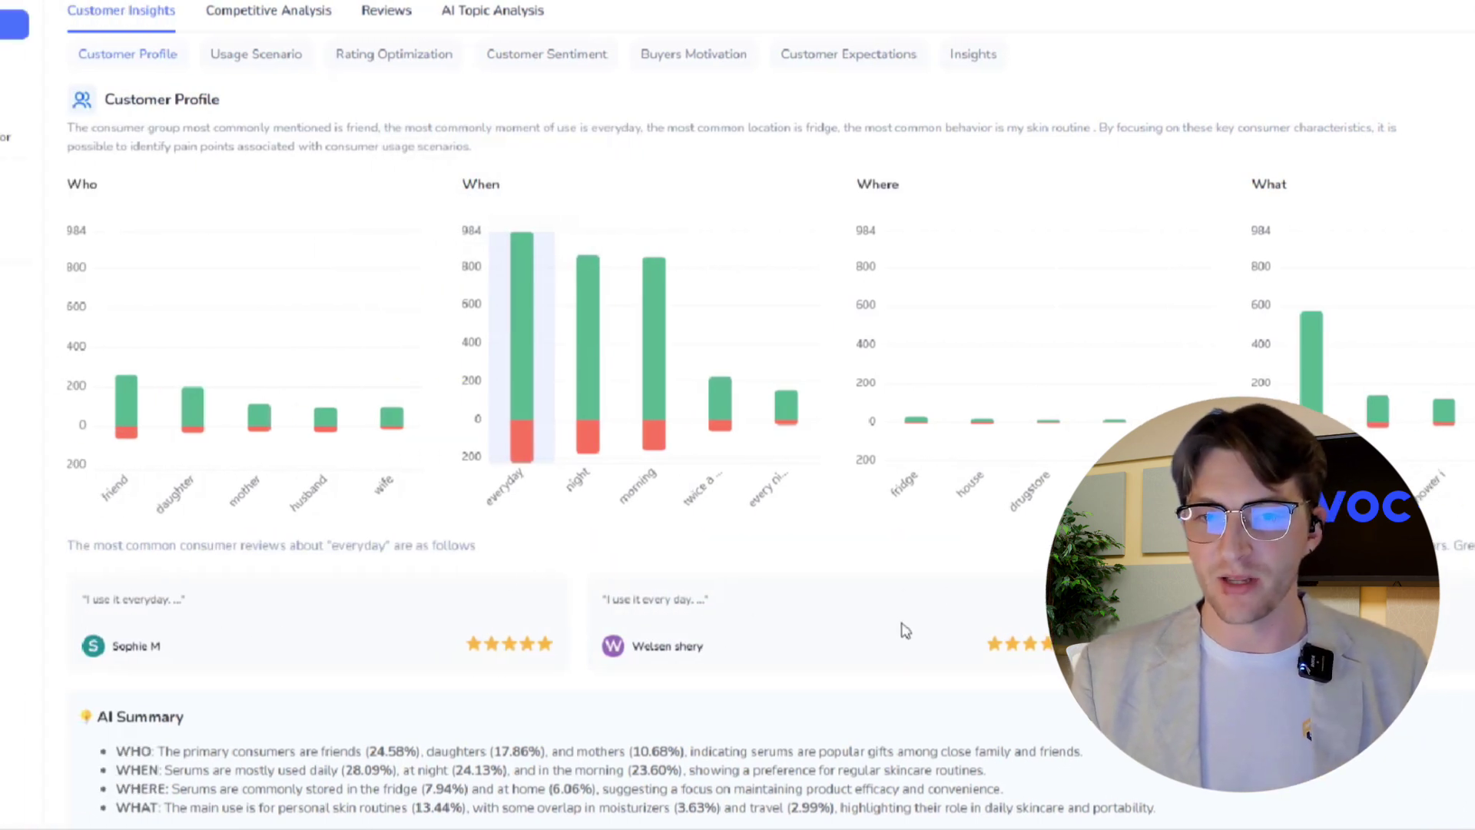
scroll(935, 265, "up", 2)
scroll(936, 266, "down", 2)
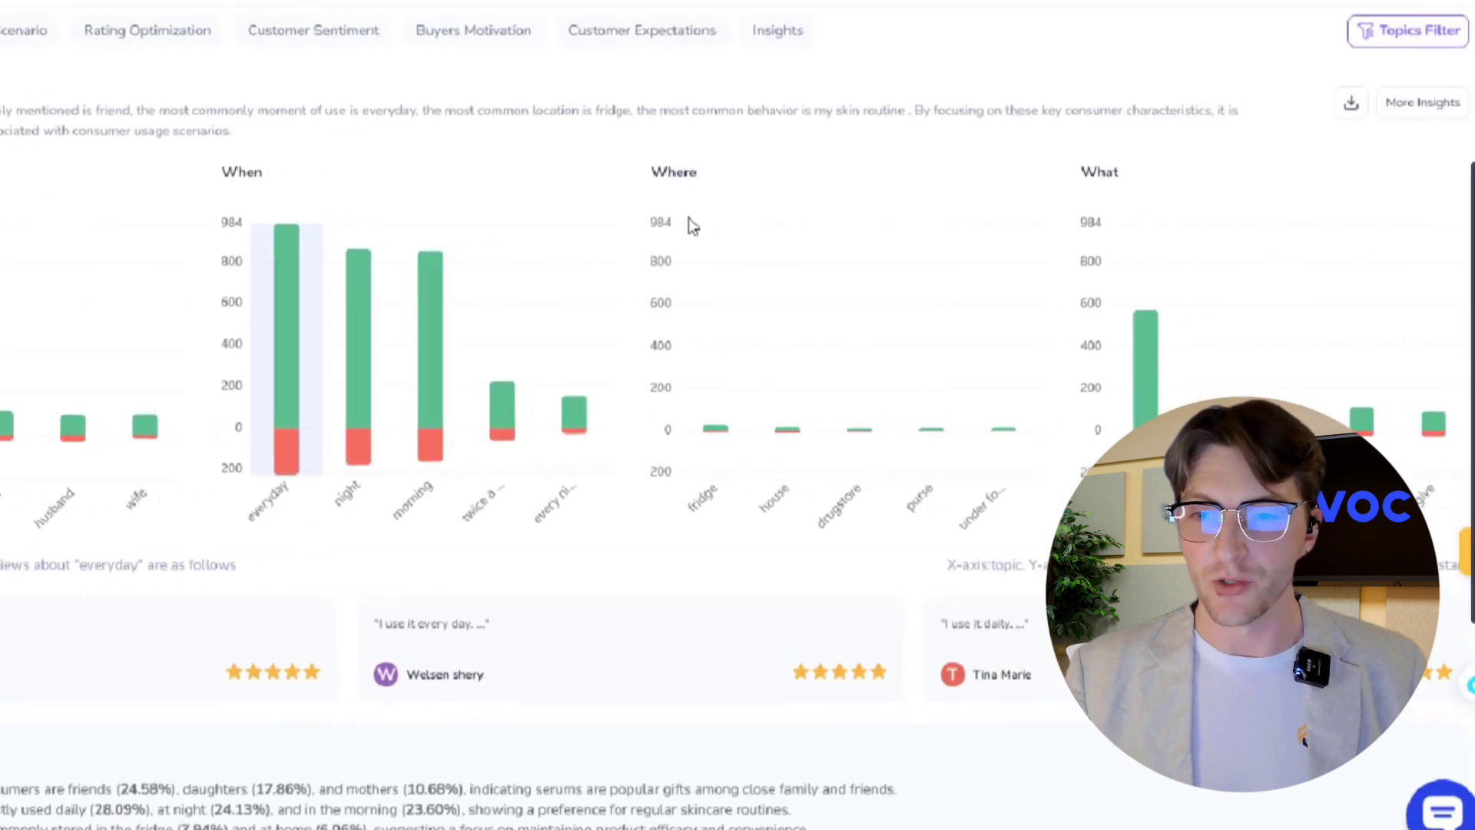
Inspect drugstore in the Where chart and the leading behaviors in the What chart, and show the common reviews about "shower i"
mouse_move(830, 384)
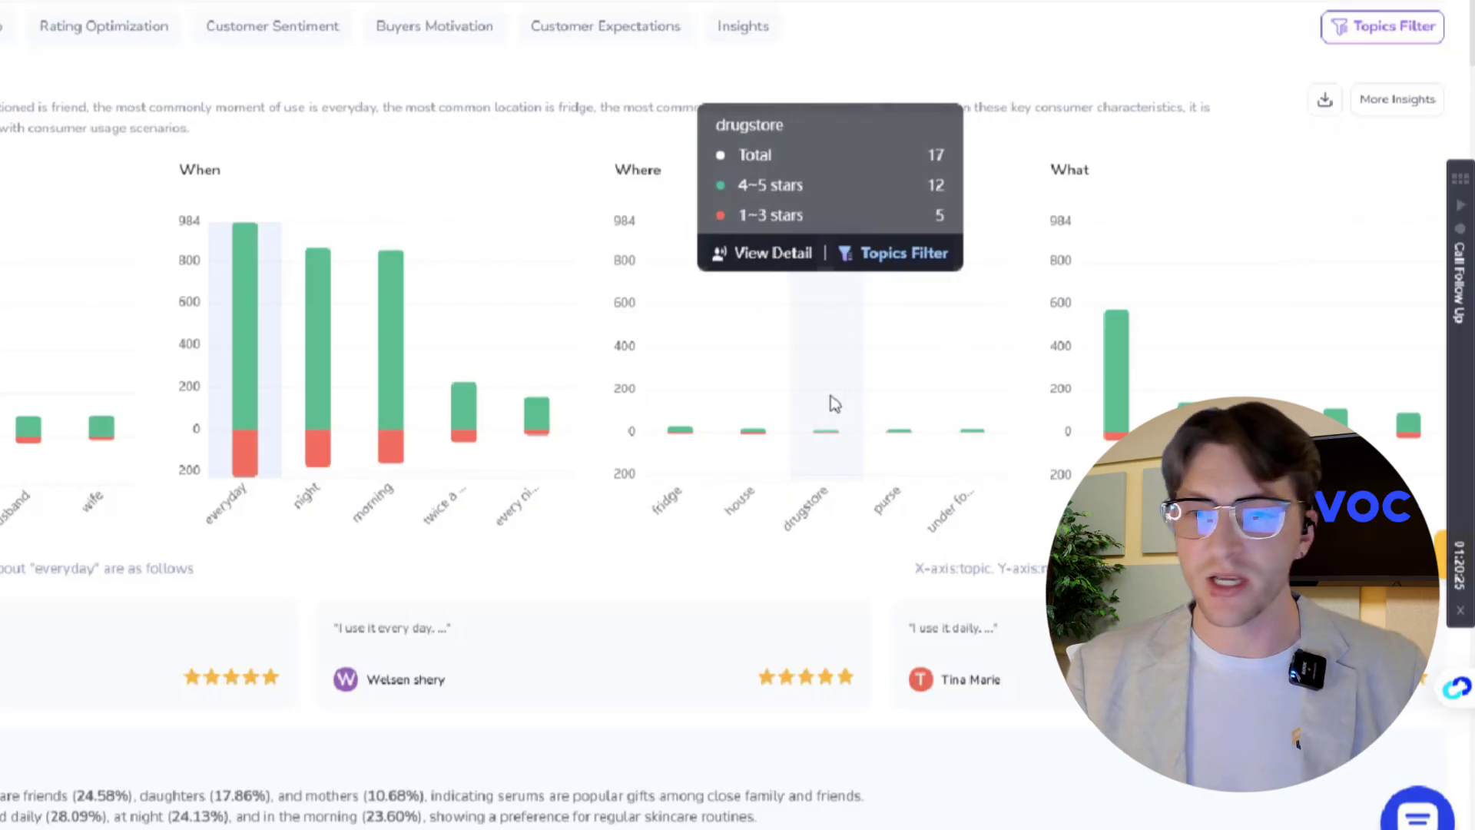
mouse_move(1137, 372)
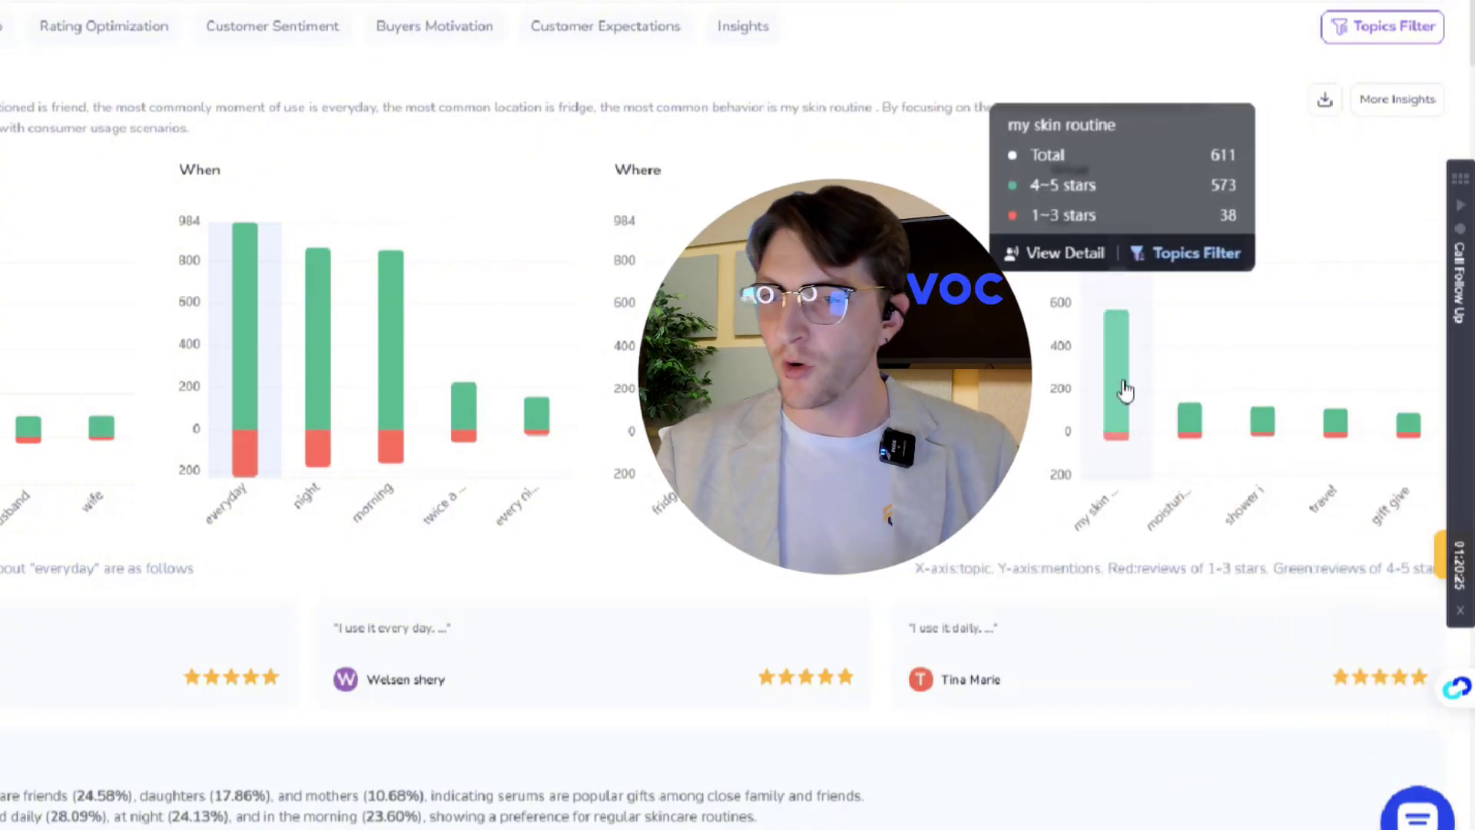
mouse_move(1187, 393)
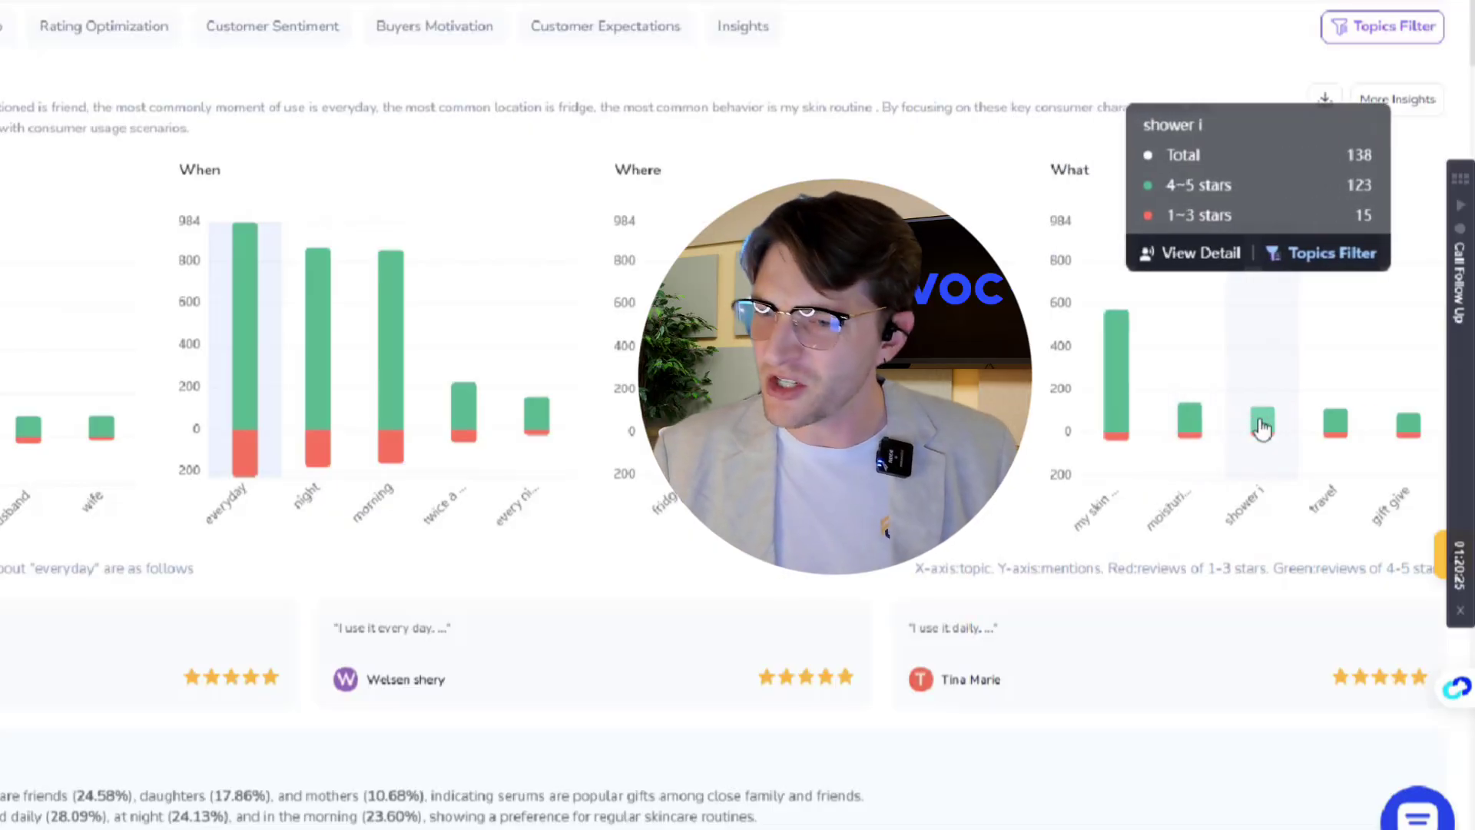
left_click(1262, 425)
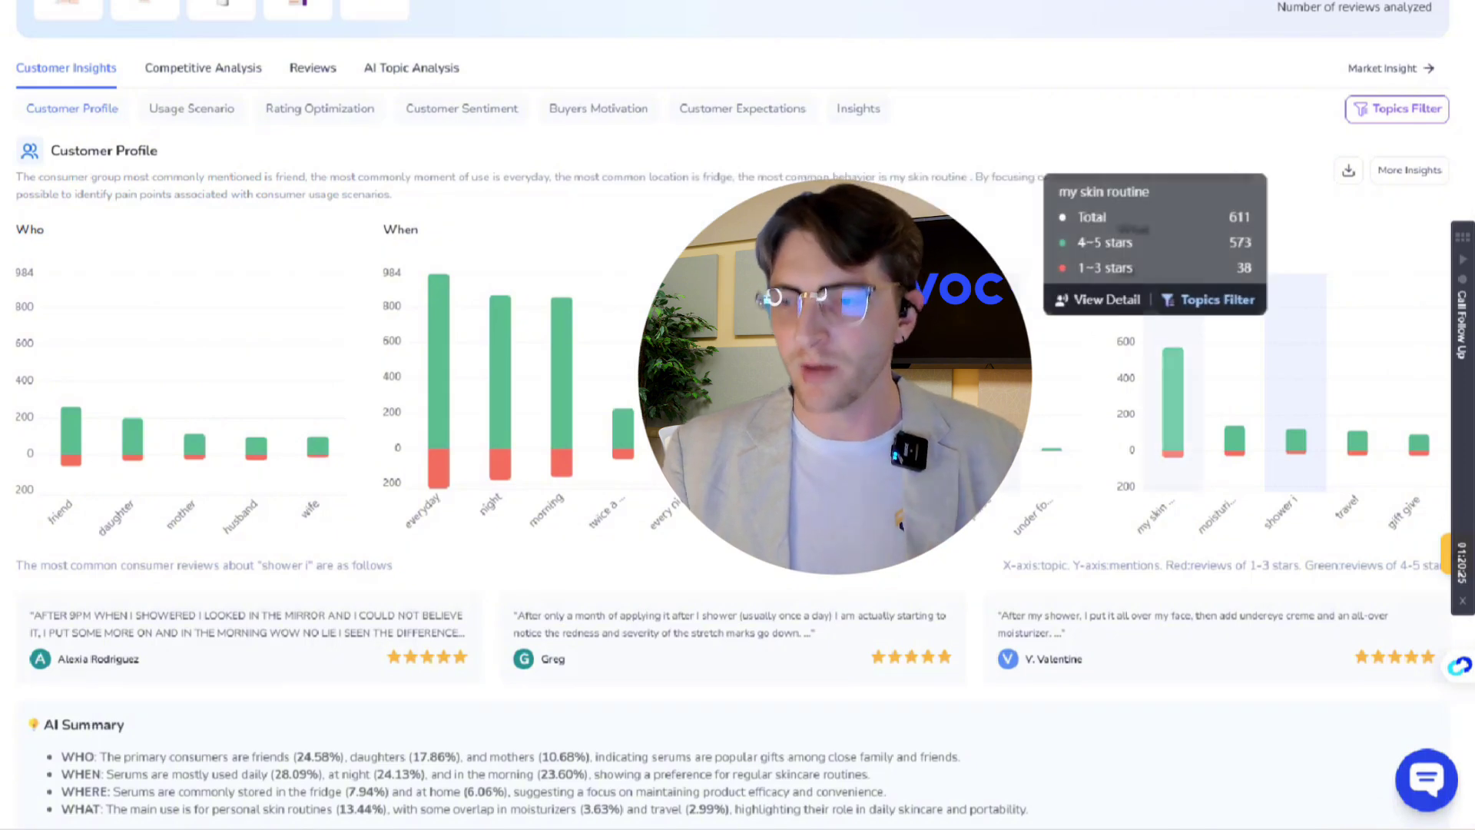
Read the Customer Profile's AI Summary, highlighting its WHO, WHEN, WHERE and WHAT findings one after another
scroll(461, 544, "down", 5)
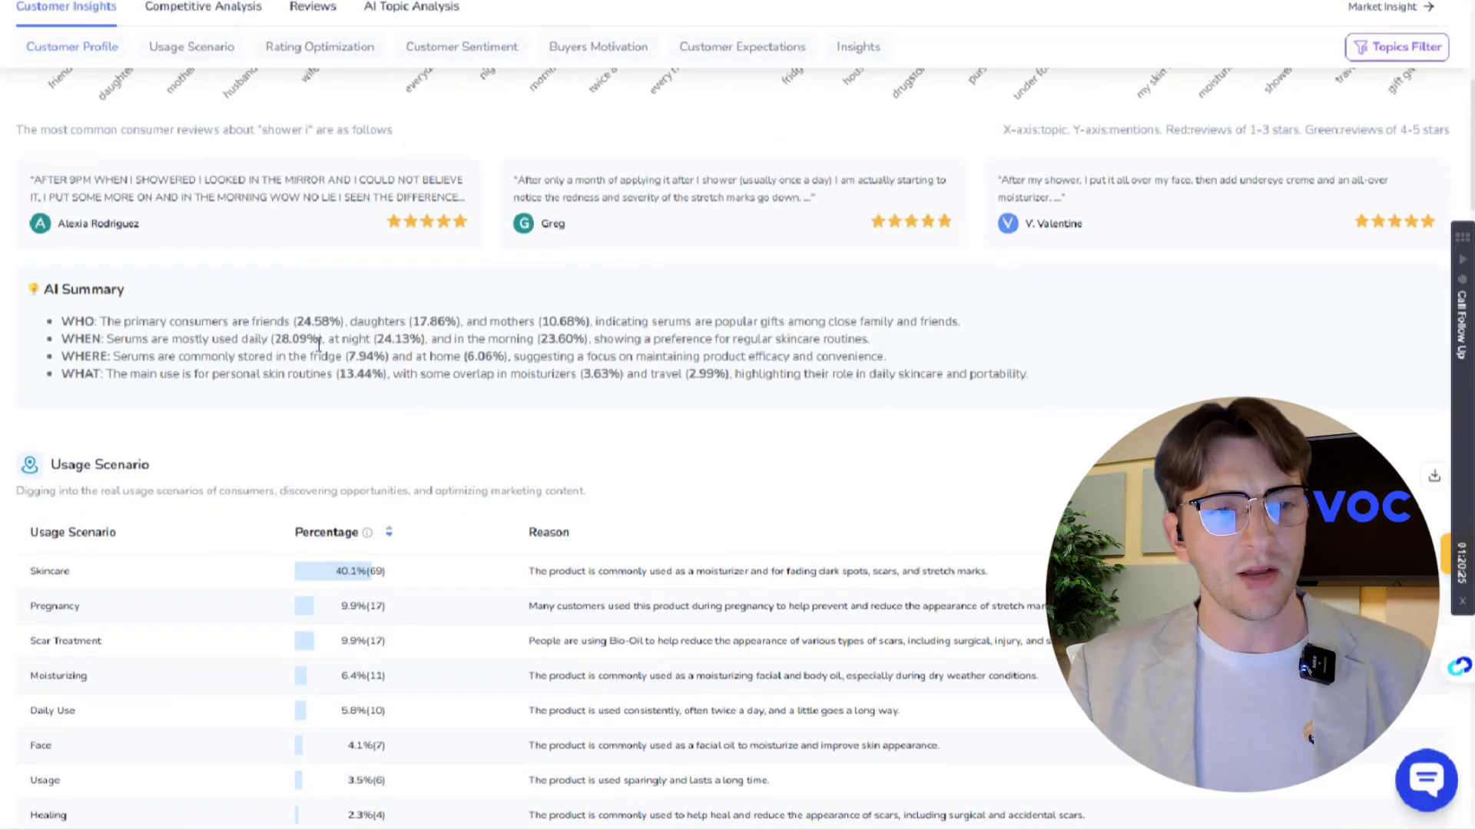
left_click_drag(47, 287, 855, 372)
left_click(998, 393)
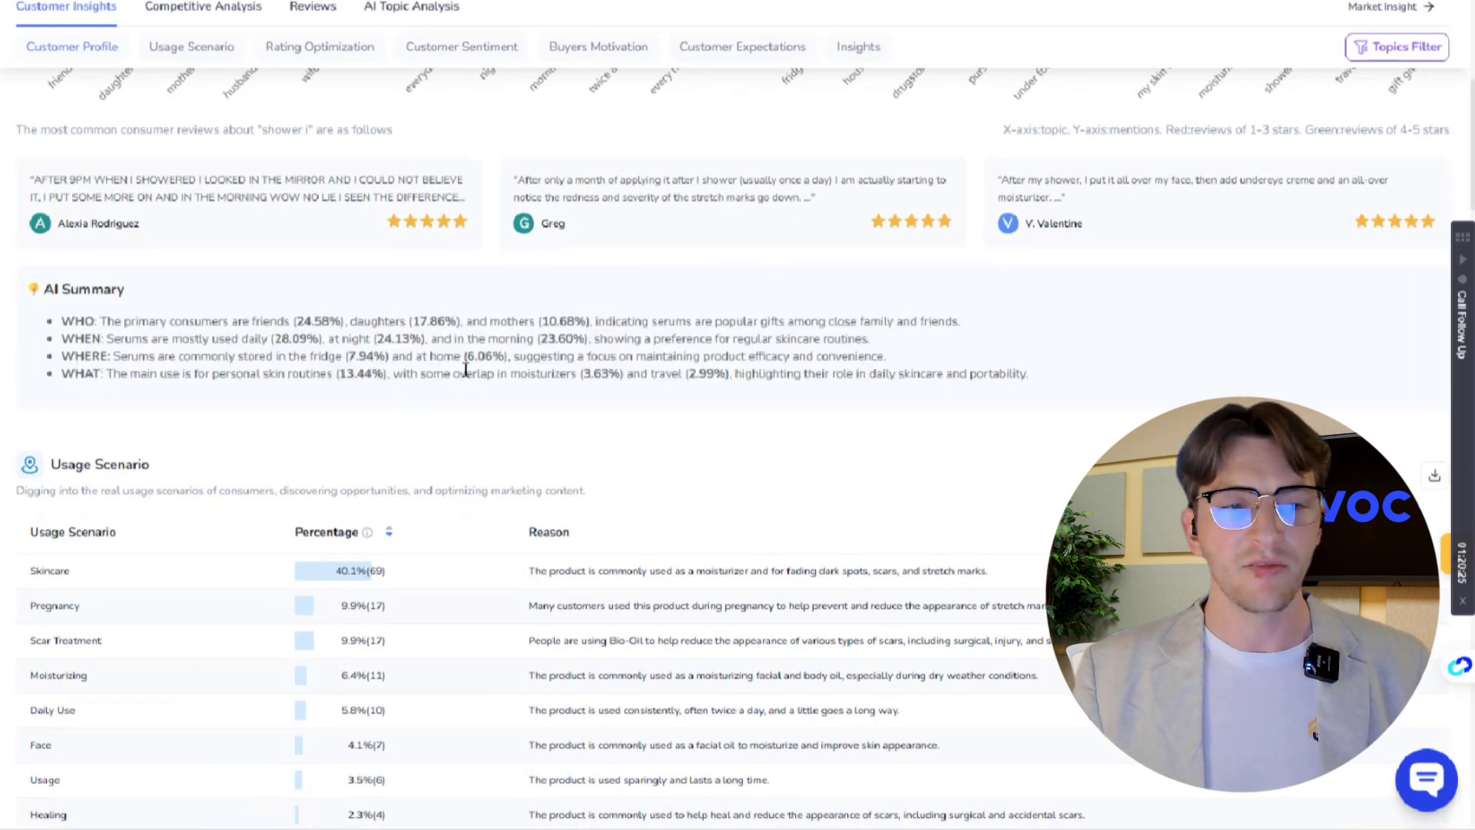
scroll(384, 346, "down", 2)
scroll(303, 323, "up", 2)
left_click_drag(226, 317, 344, 308)
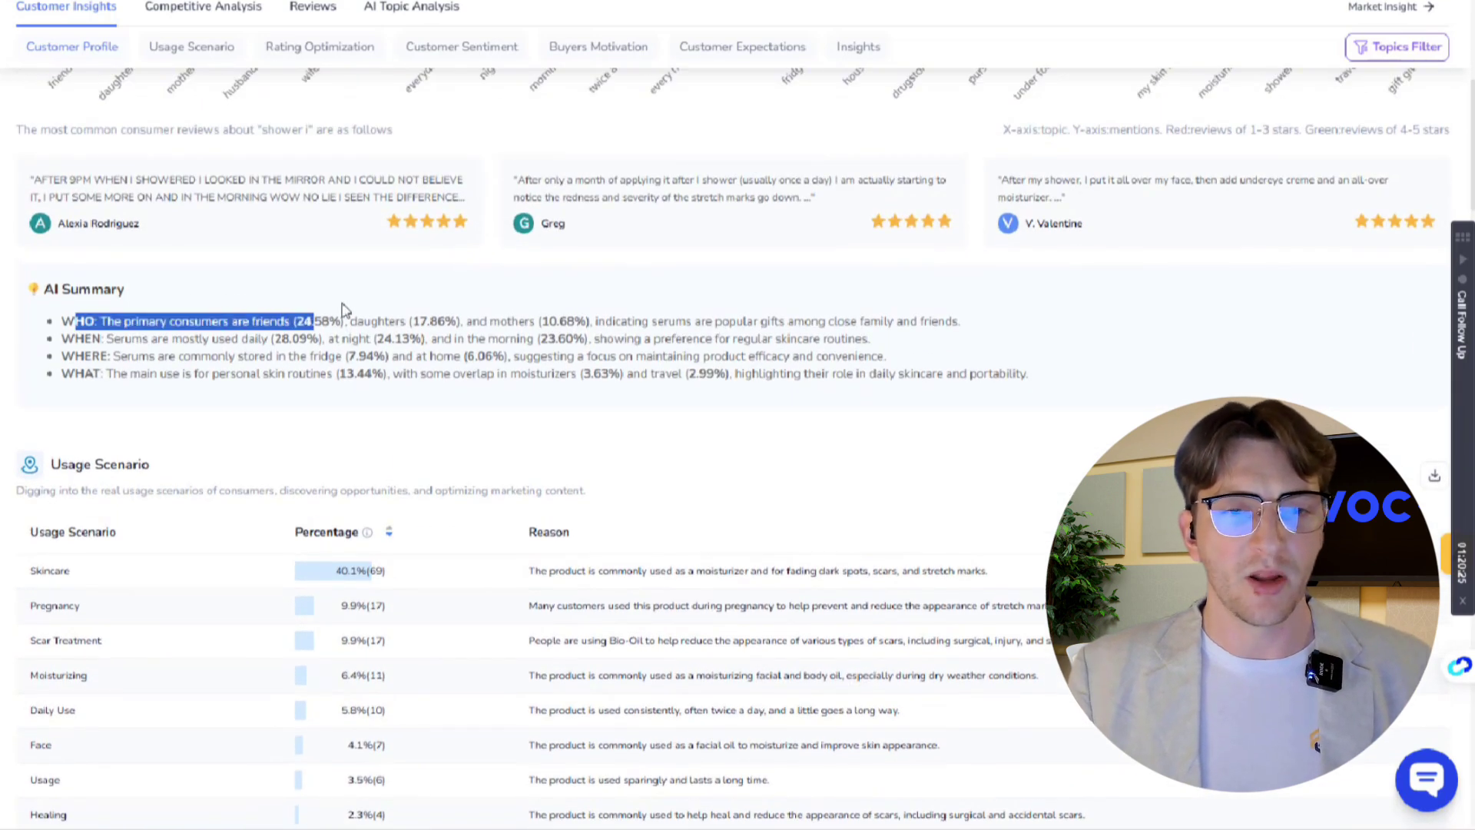
left_click(76, 335)
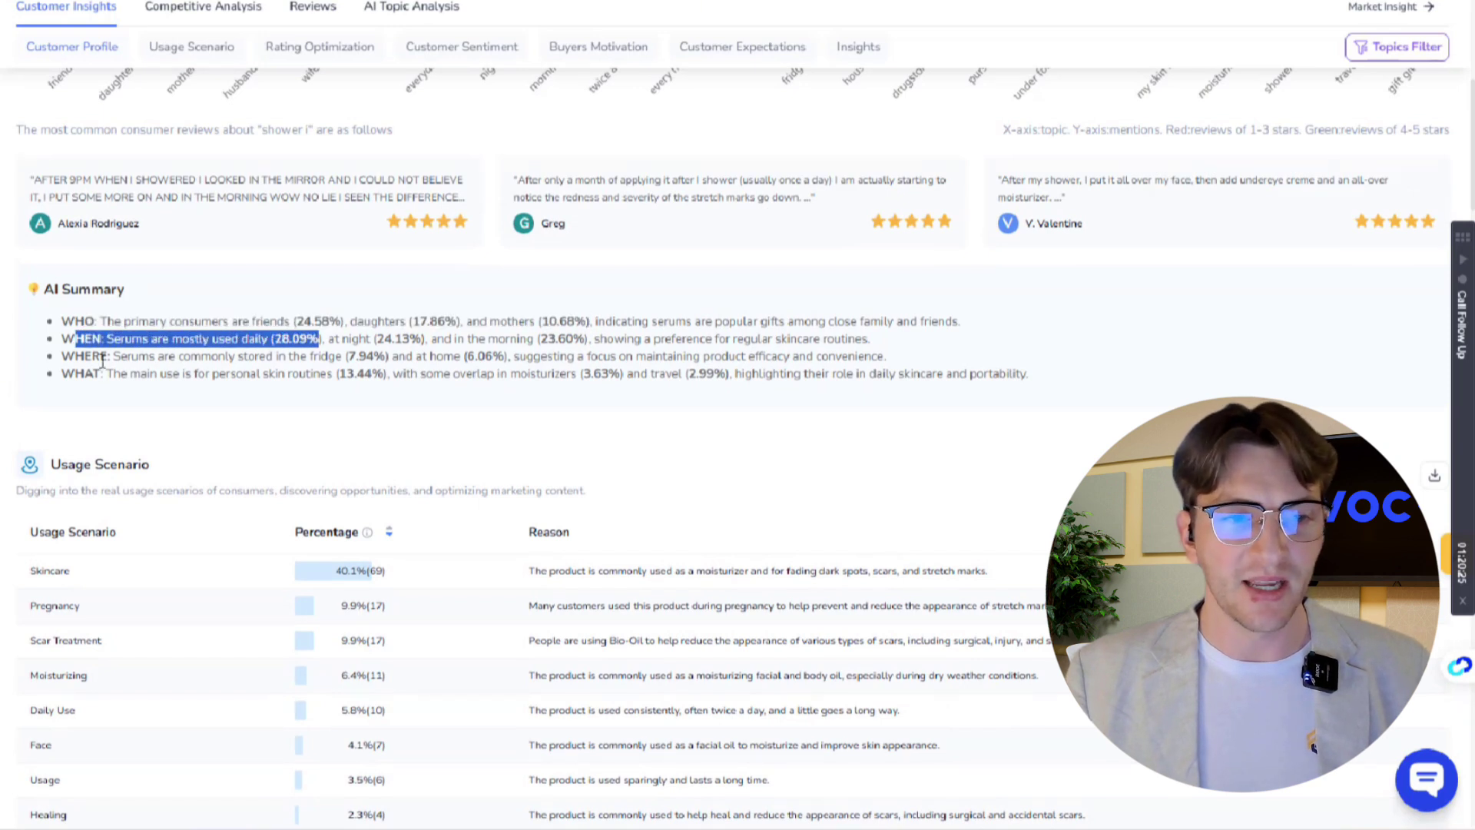
left_click_drag(93, 357, 207, 358)
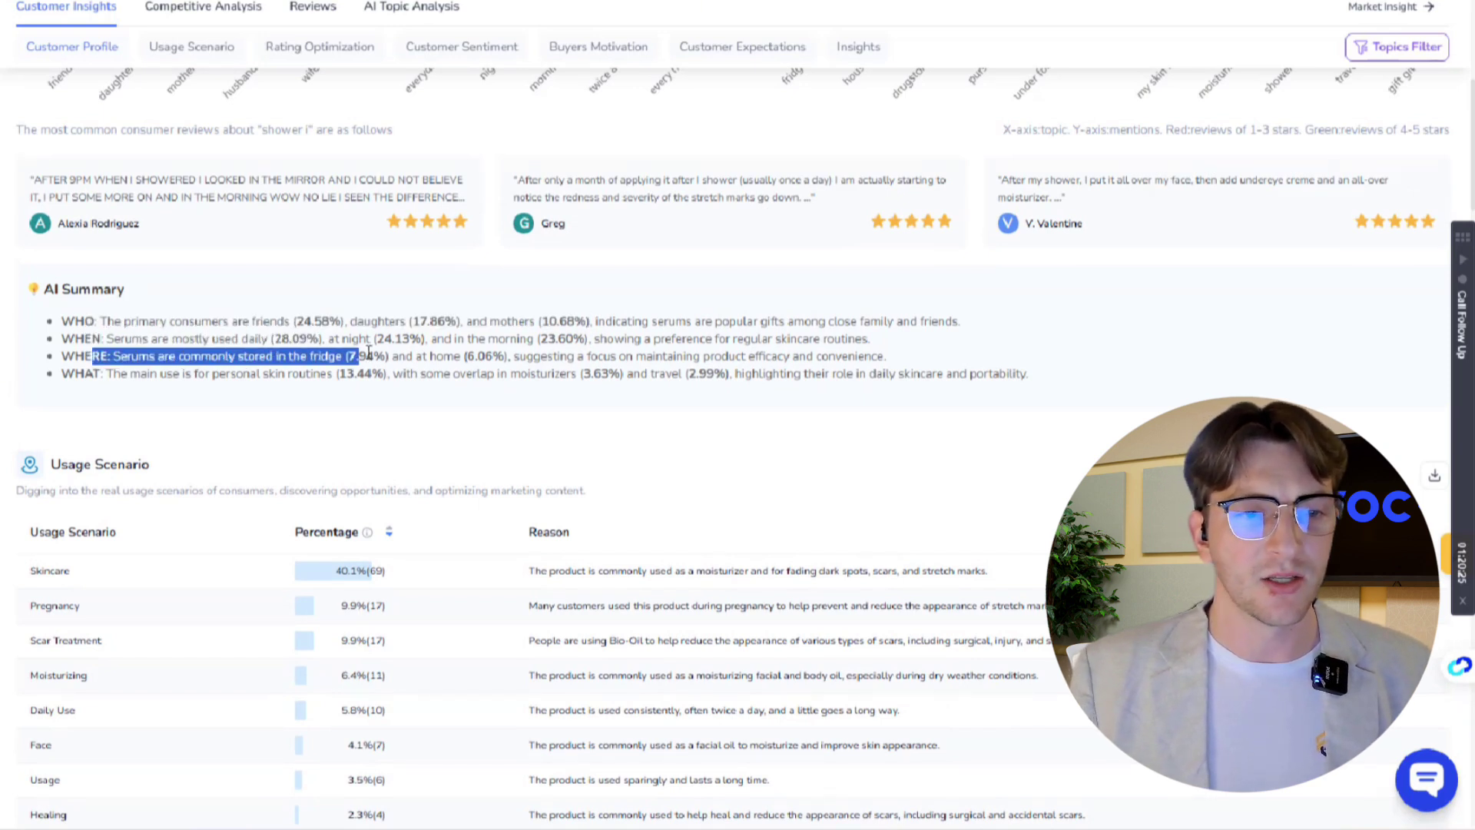
scroll(393, 407, "up", 8)
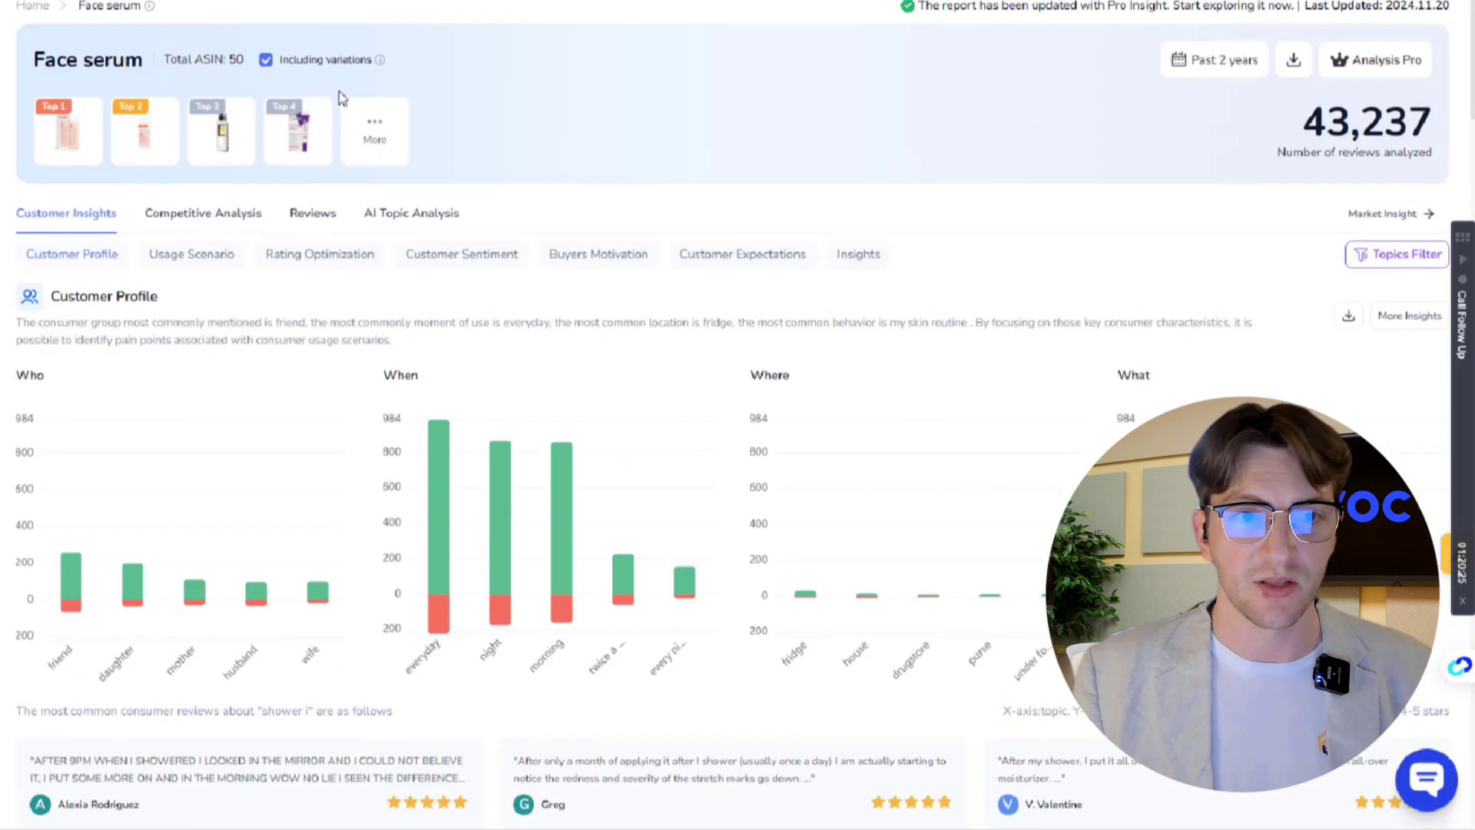
scroll(323, 339, "down", 12)
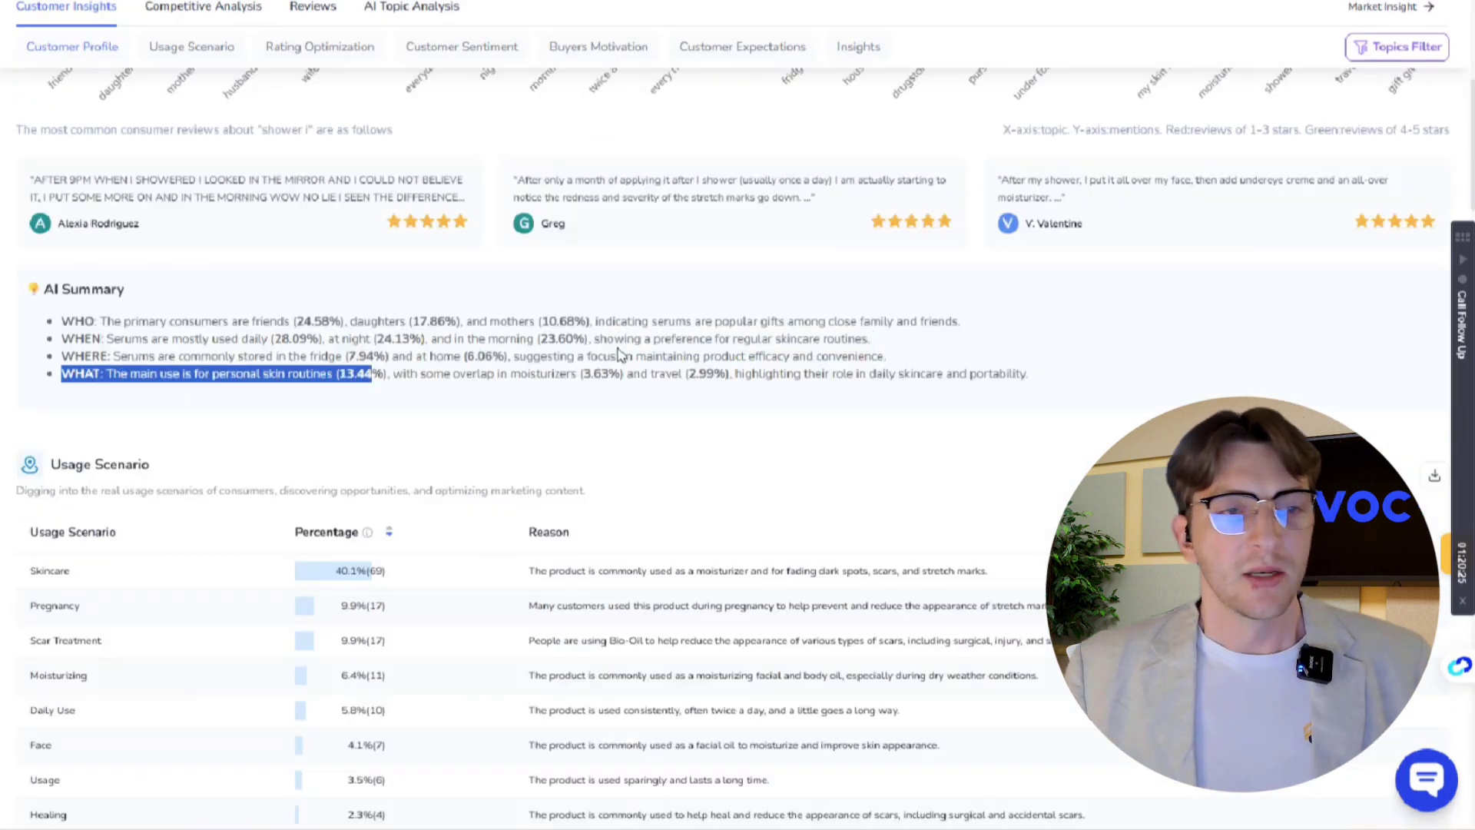
Open the Pregnancy usage scenario's reviews, read them and view the second photo of the "It works with time!" review
left_click(522, 140)
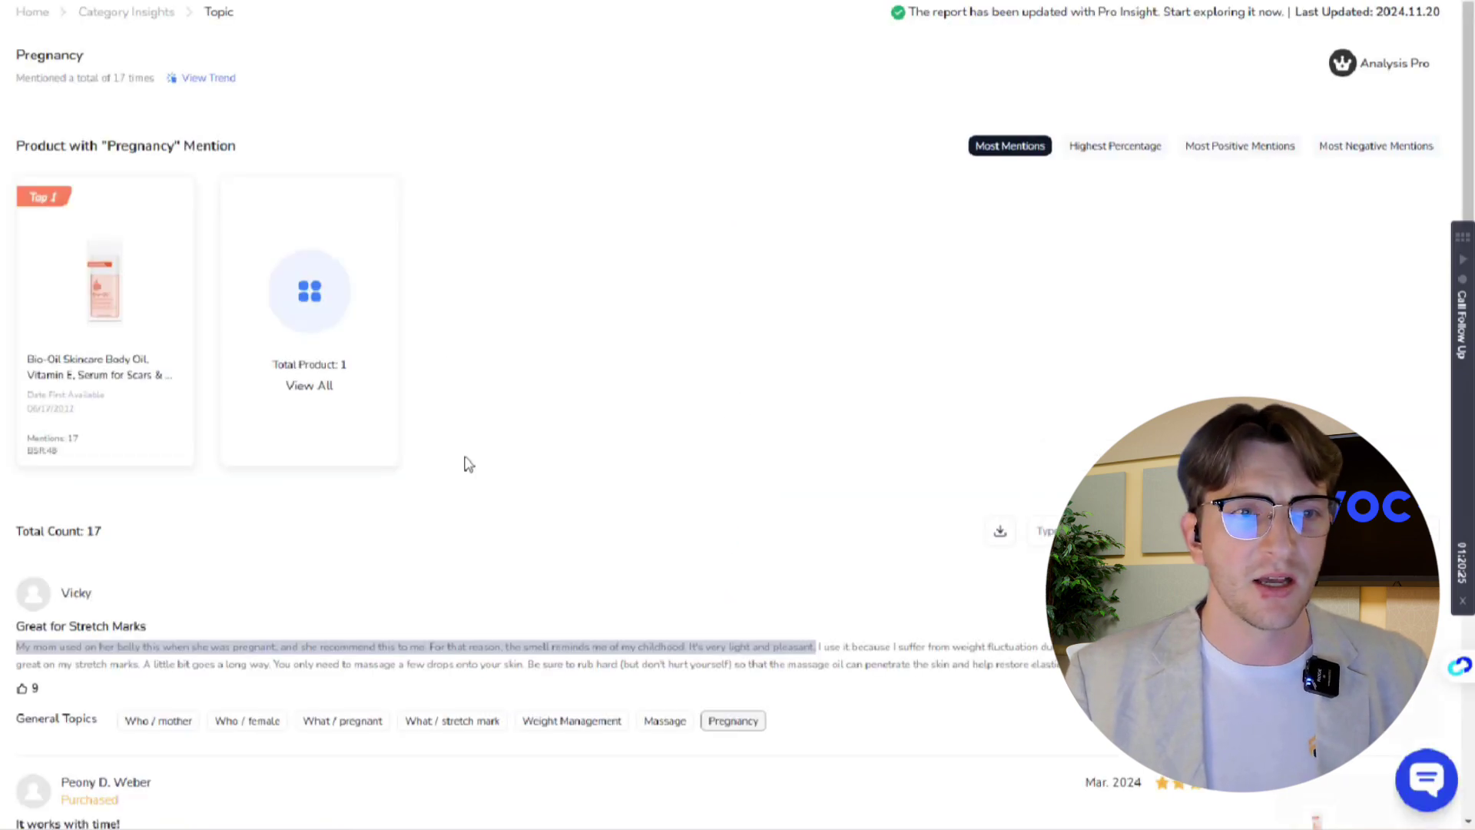
scroll(496, 139, "down", 3)
scroll(496, 139, "down", 3)
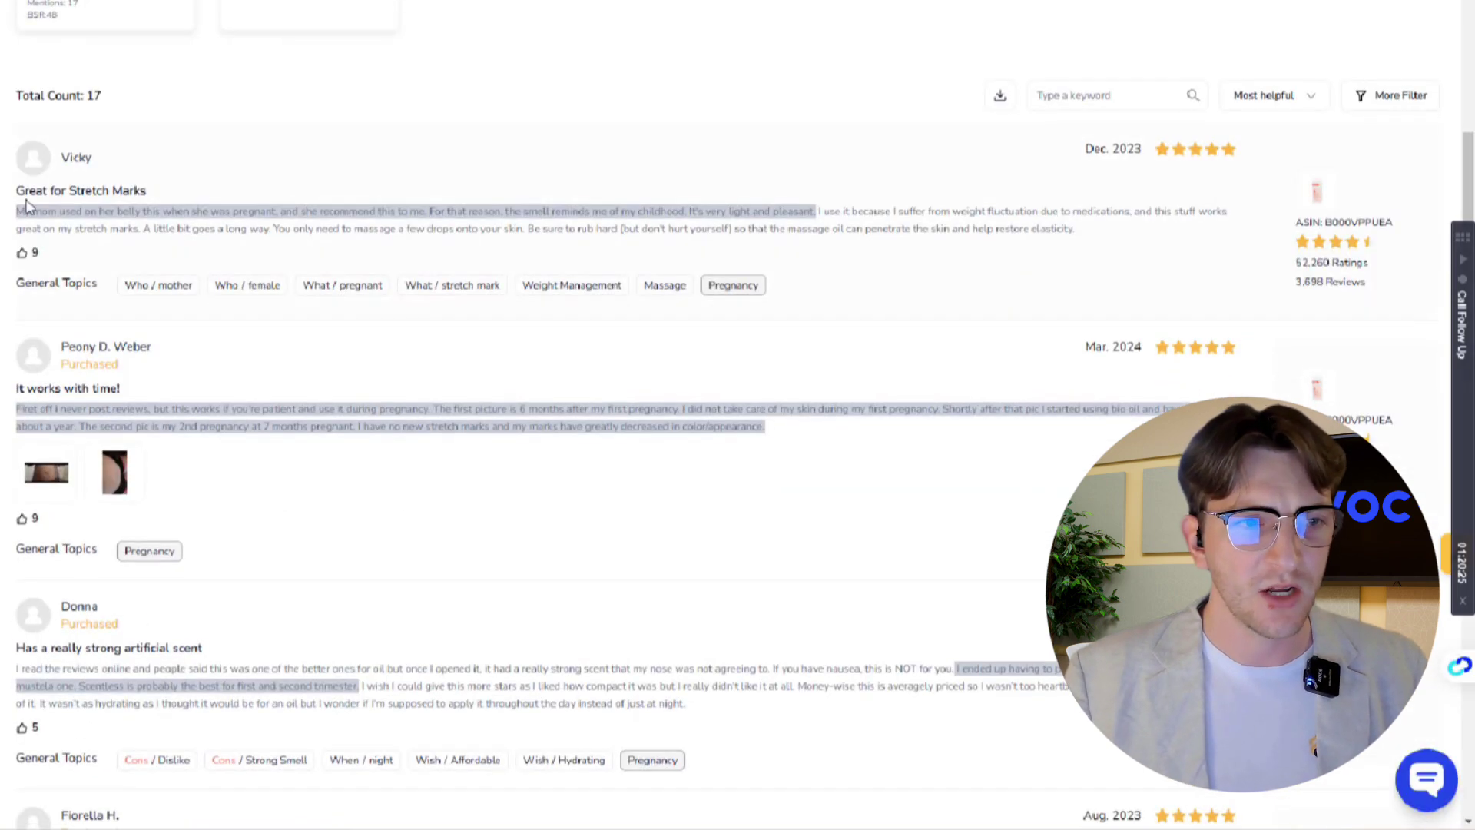
left_click(114, 476)
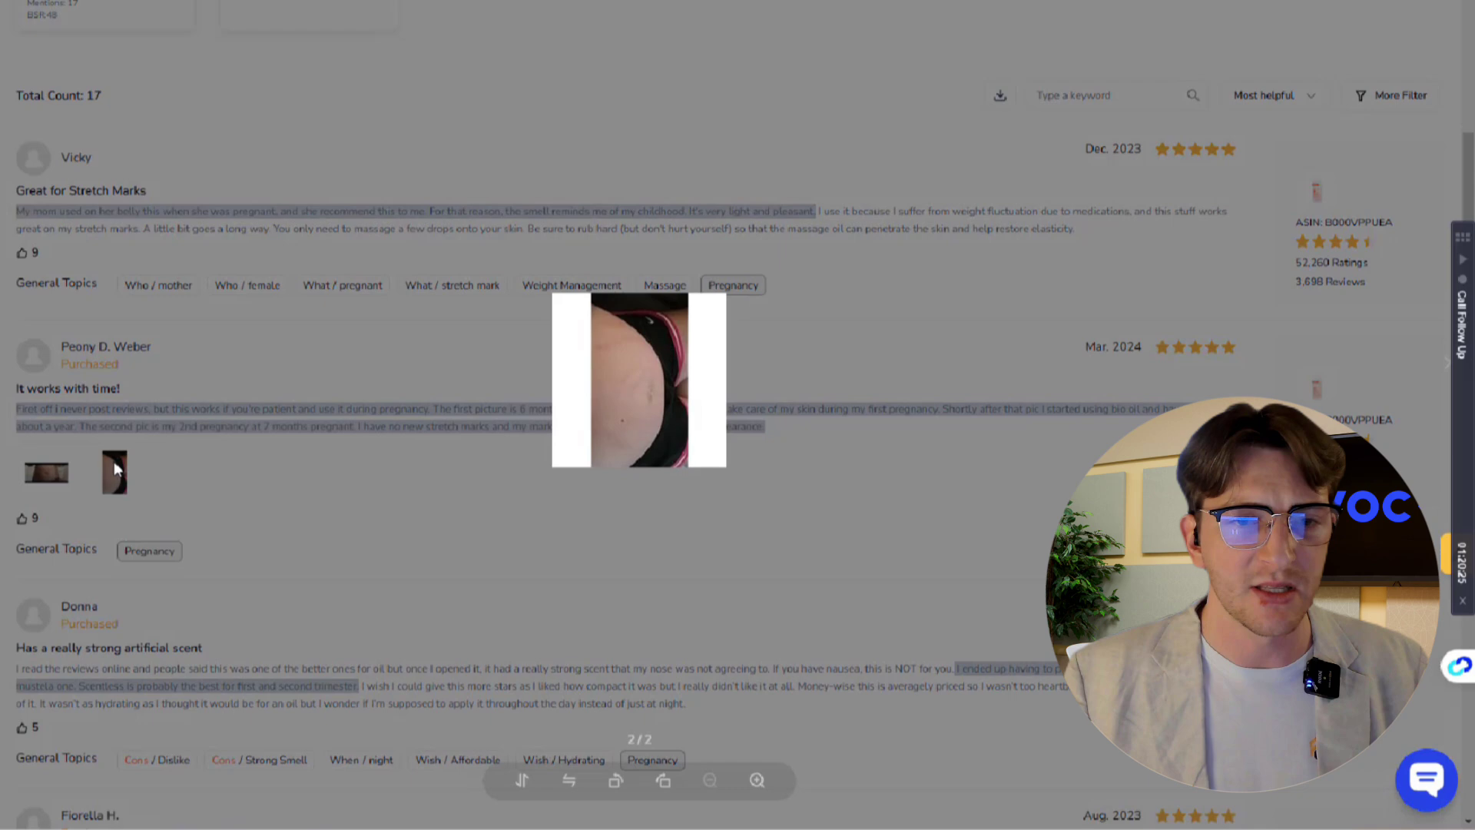
left_click(474, 86)
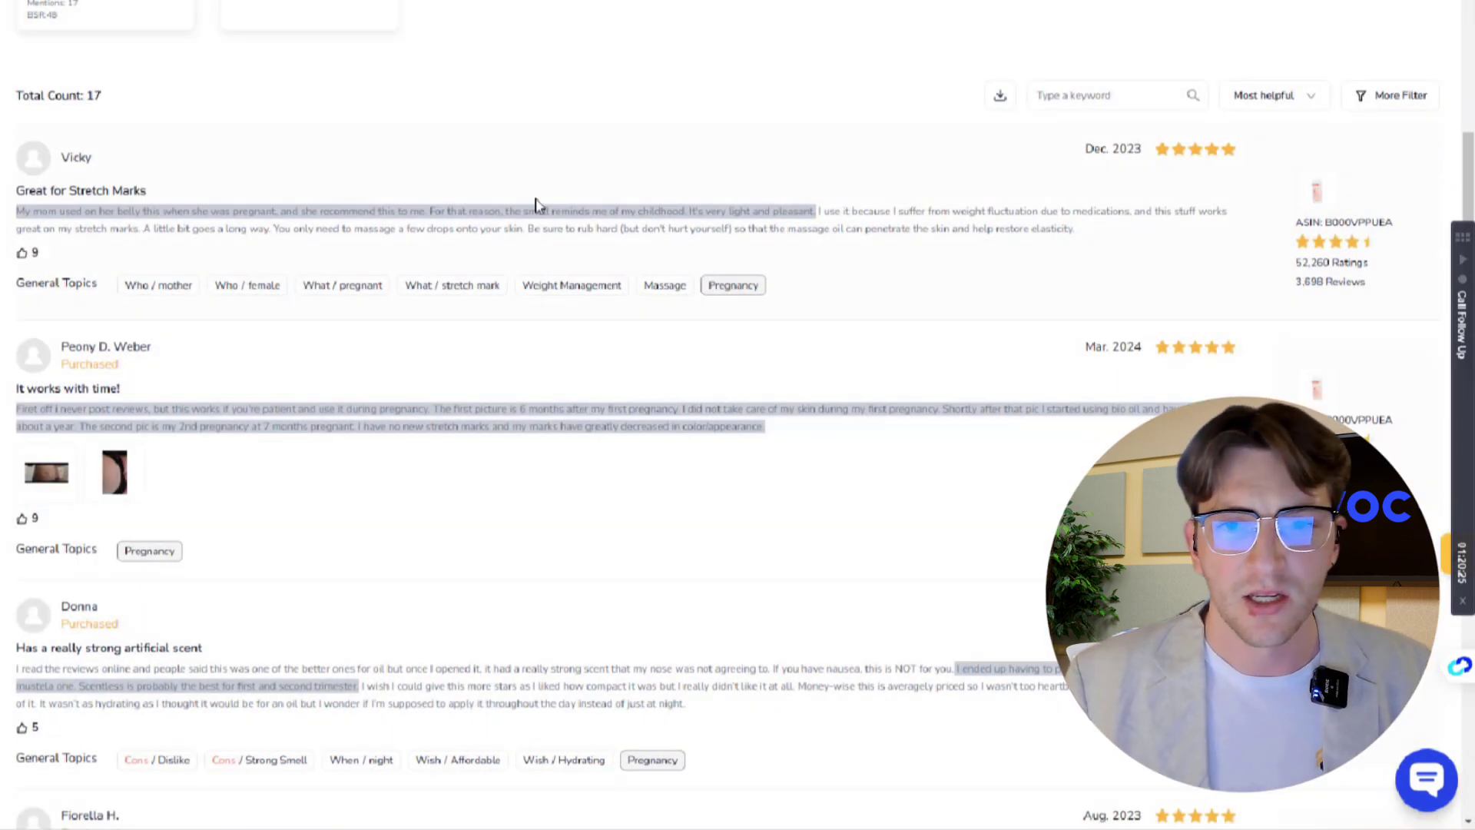
left_click_drag(277, 220, 242, 229)
scroll(487, 250, "up", 5)
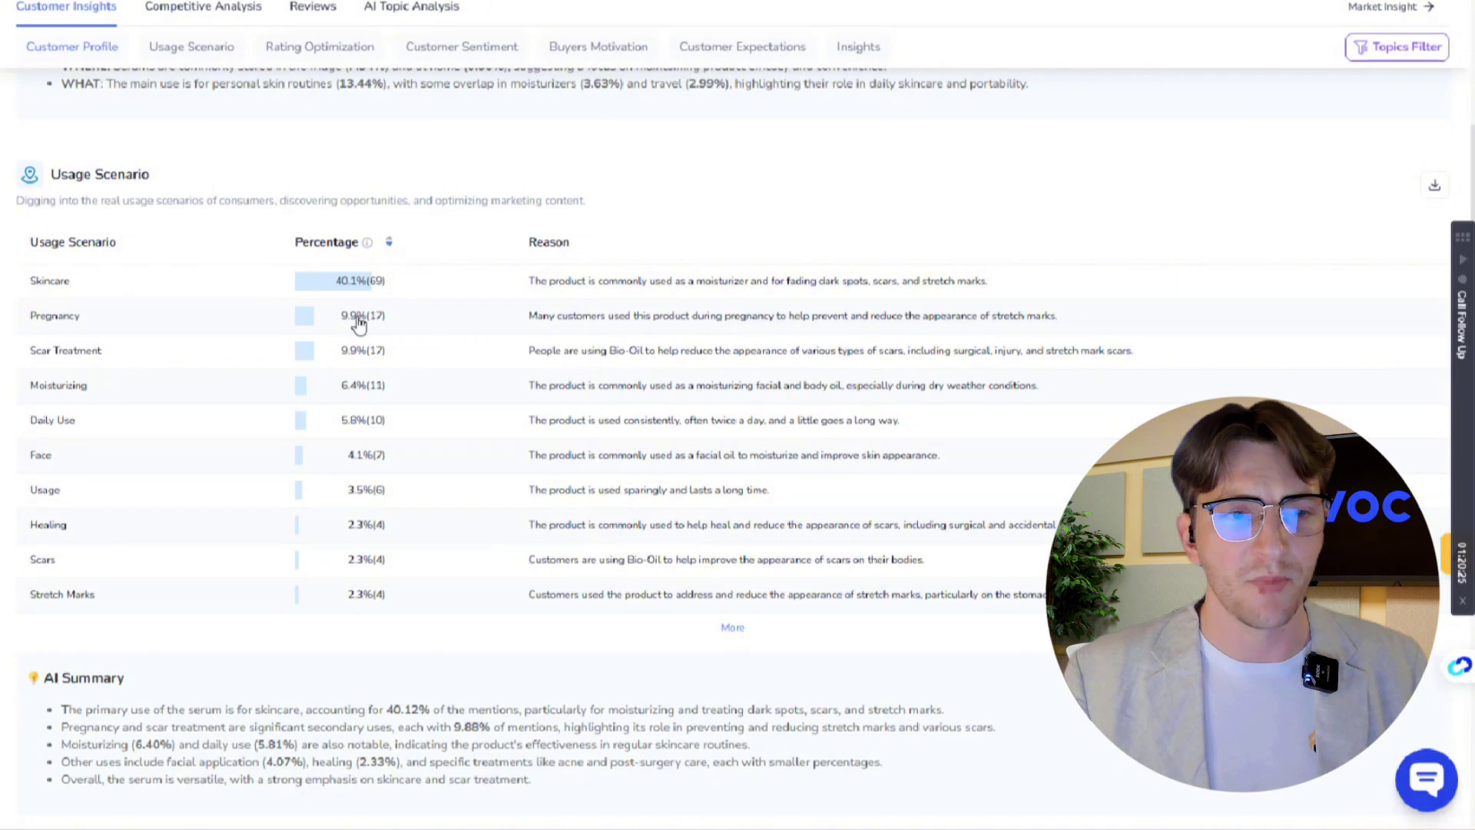
Review the Usage Scenario AI Summary, and open the reviews behind the Strong Smell issue in the Rating Optimization chart
scroll(358, 323, "down", 4)
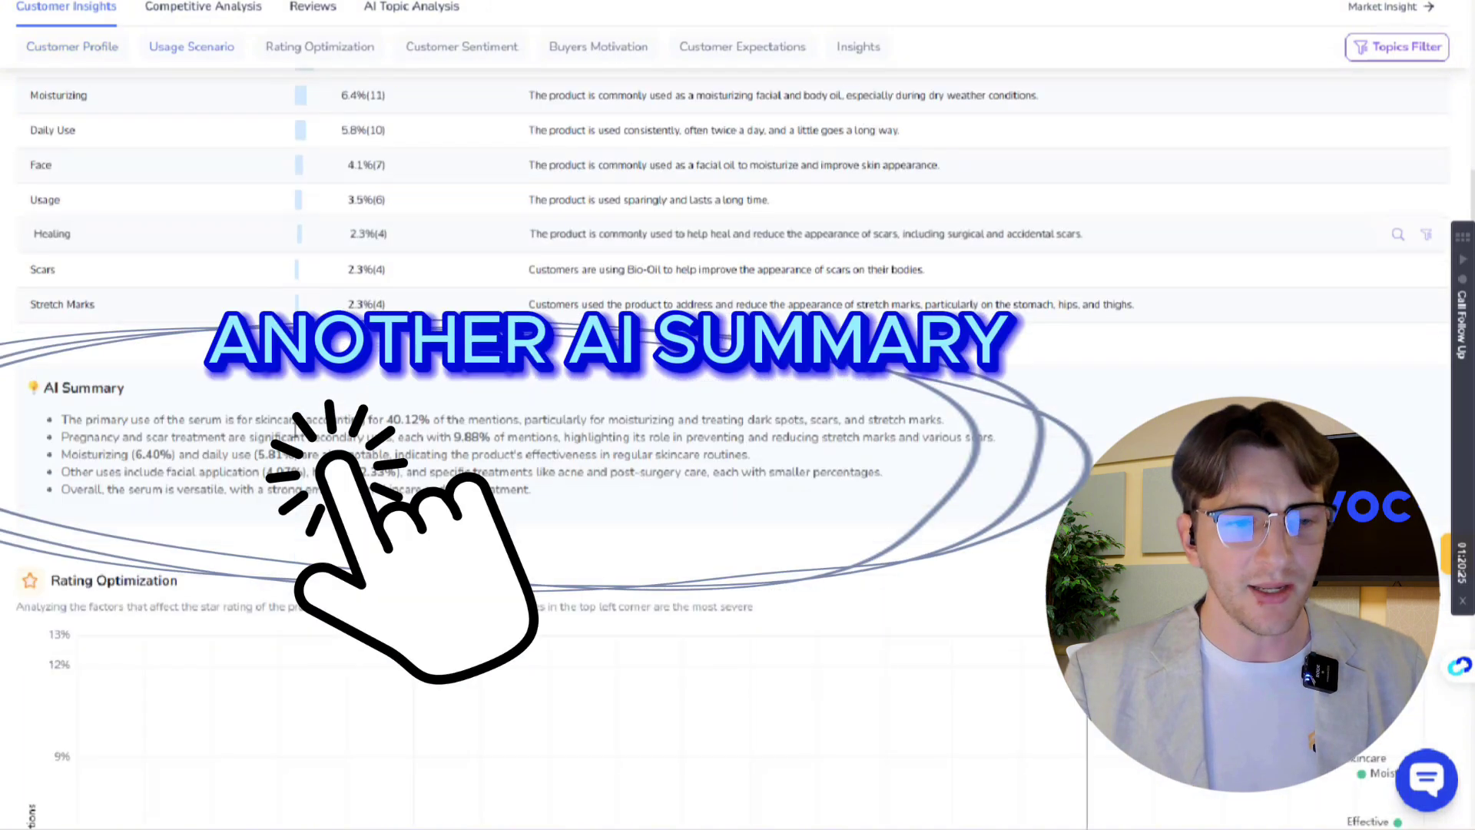
scroll(362, 145, "down", 6)
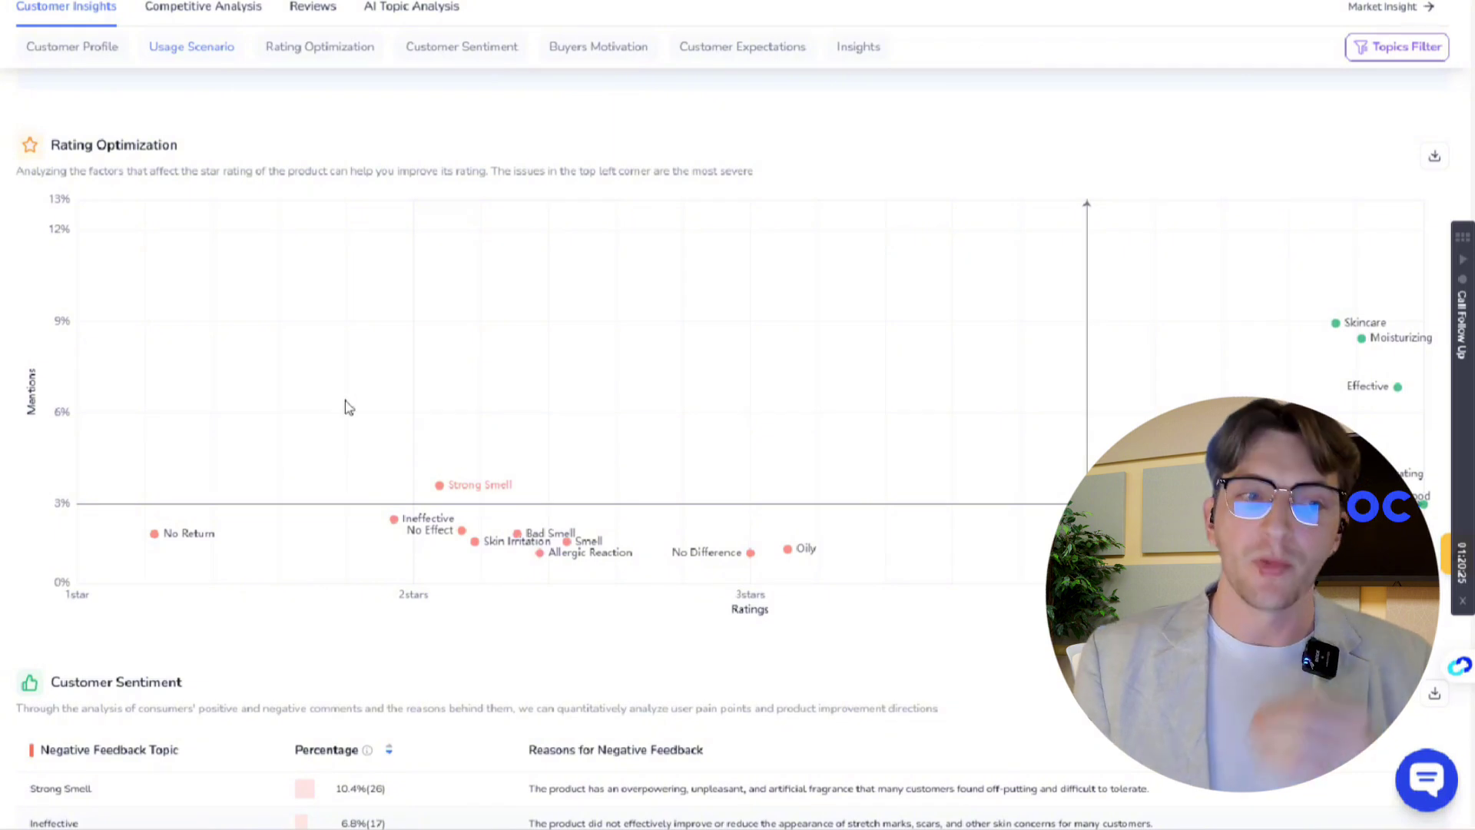
mouse_move(482, 493)
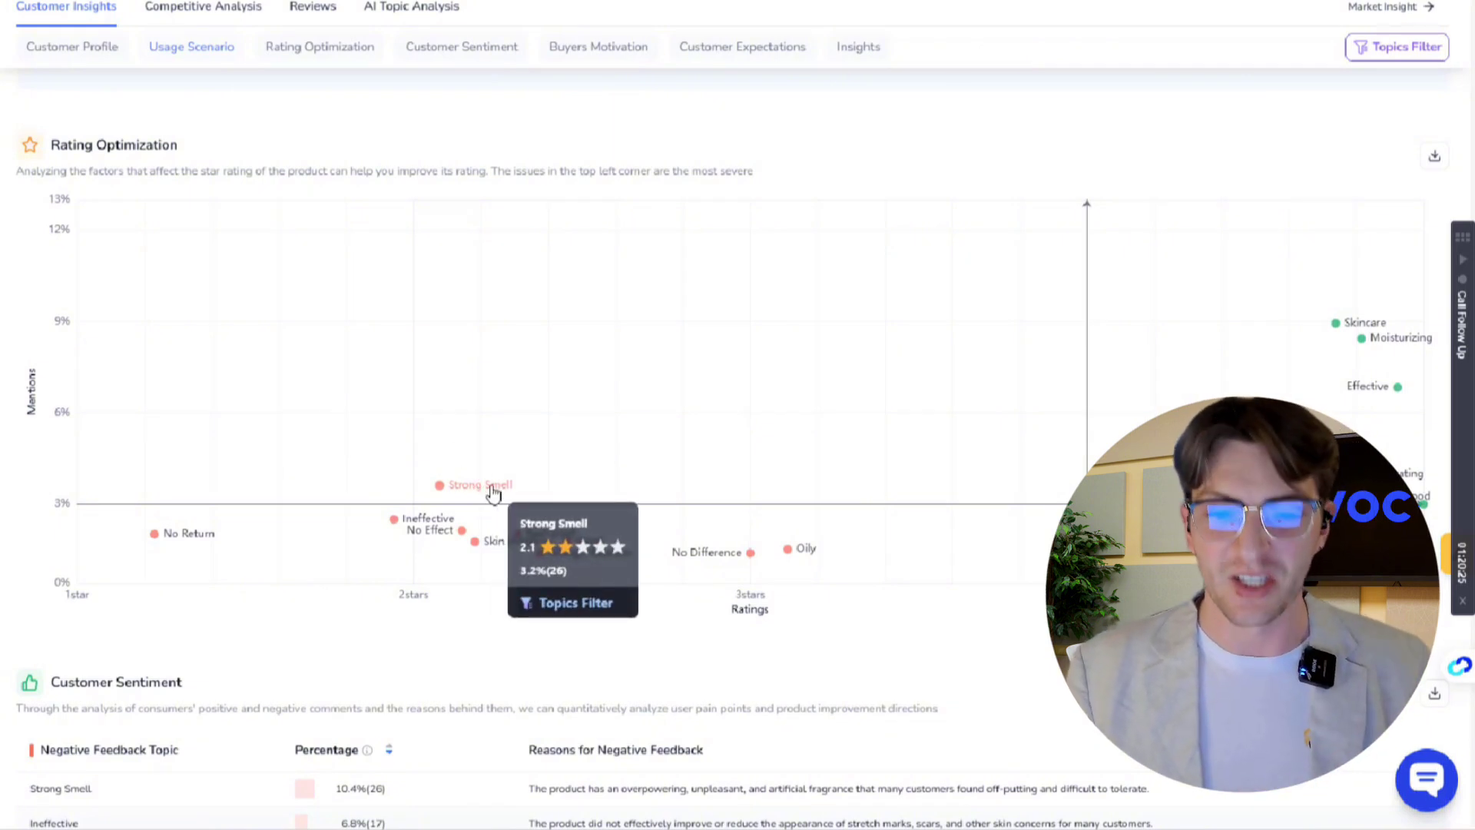
left_click(493, 494)
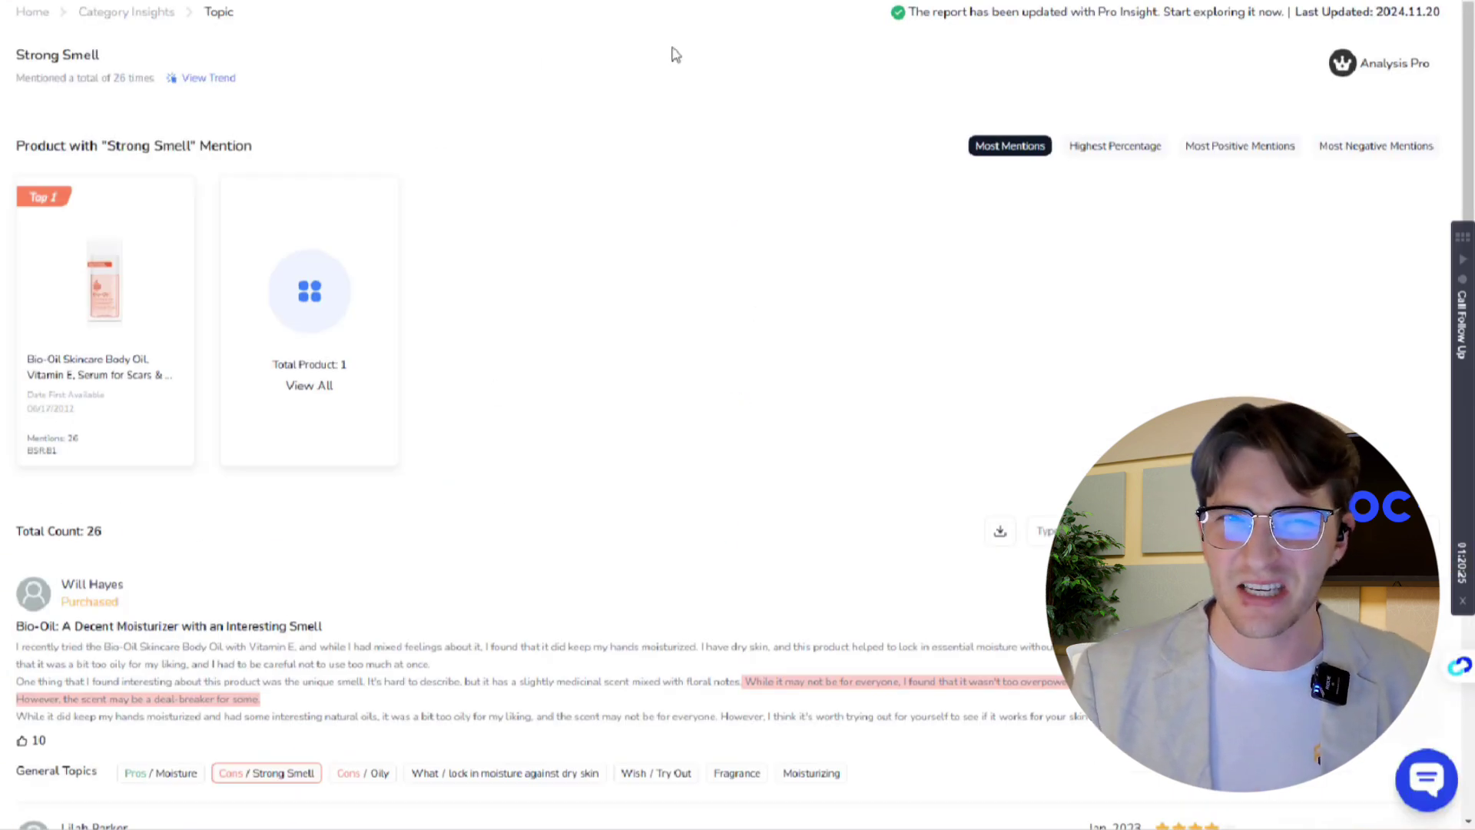
scroll(497, 220, "down", 6)
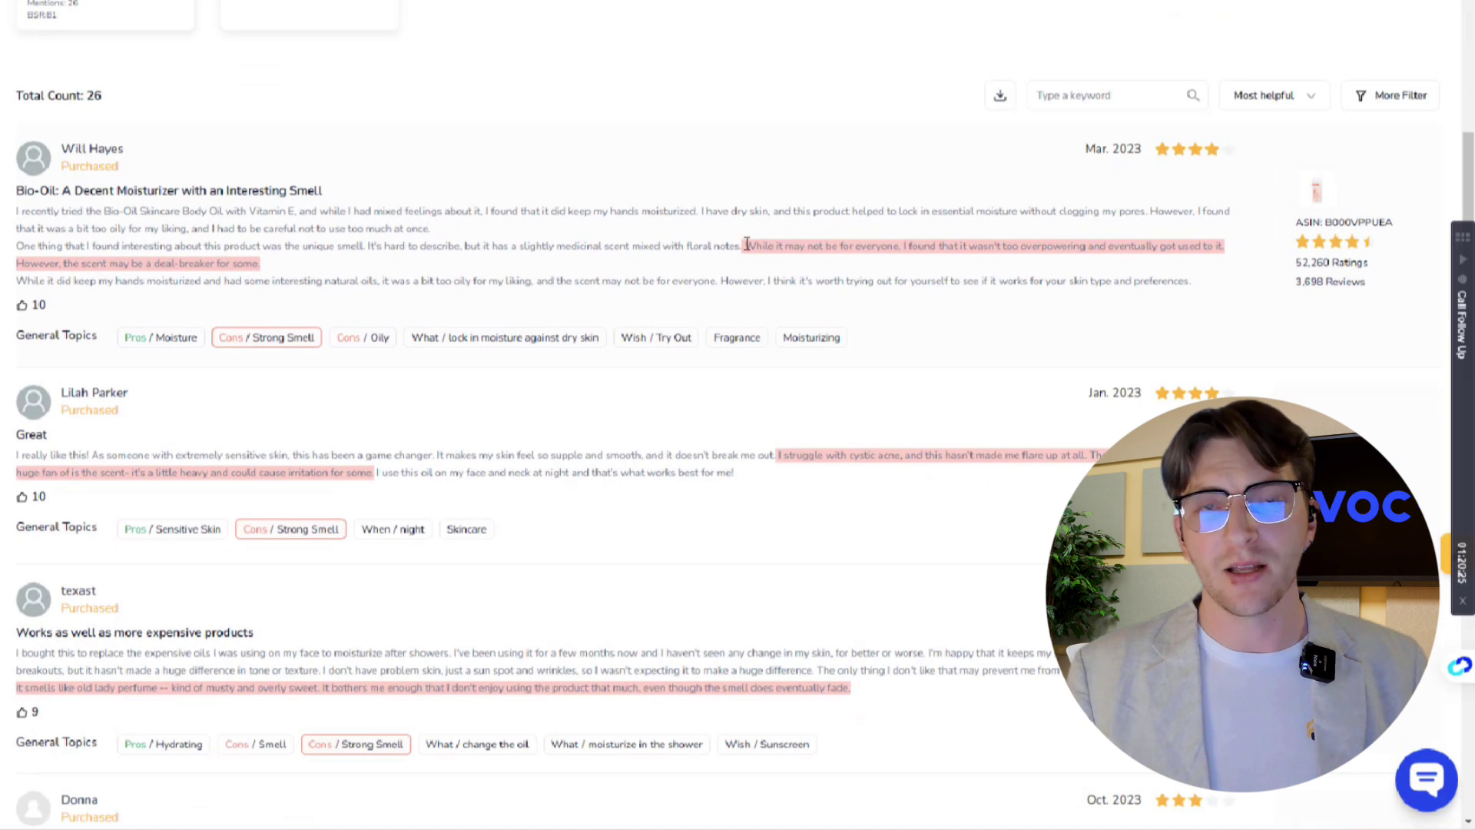
Read the Strong Smell reviews, highlighting the scent remarks in "Bio-Oil: A Decent Moisturizer with an Interesting Smell" and "Not the same"
left_click_drag(746, 244, 790, 265)
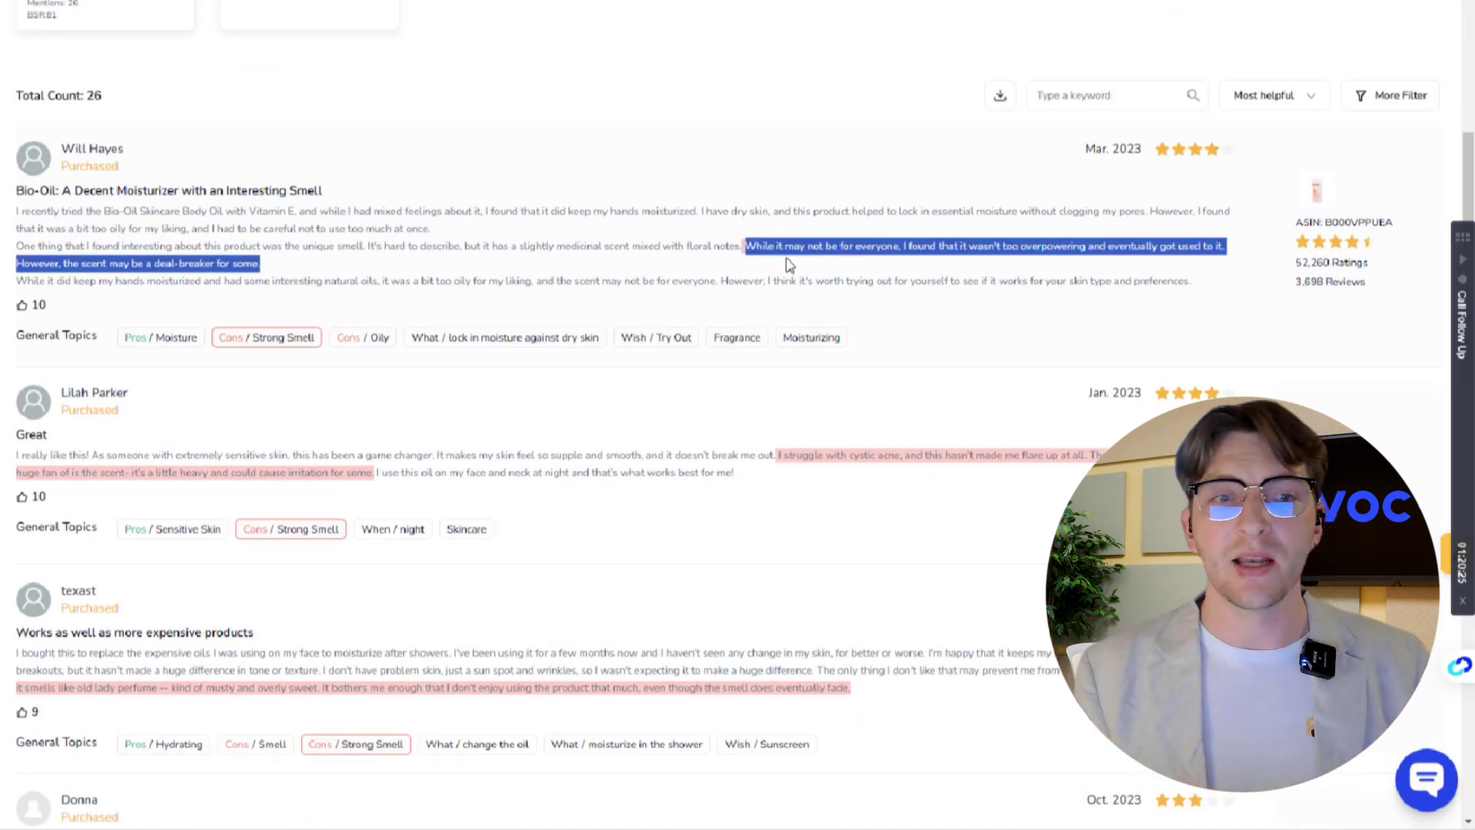
left_click(804, 275)
scroll(324, 212, "down", 12)
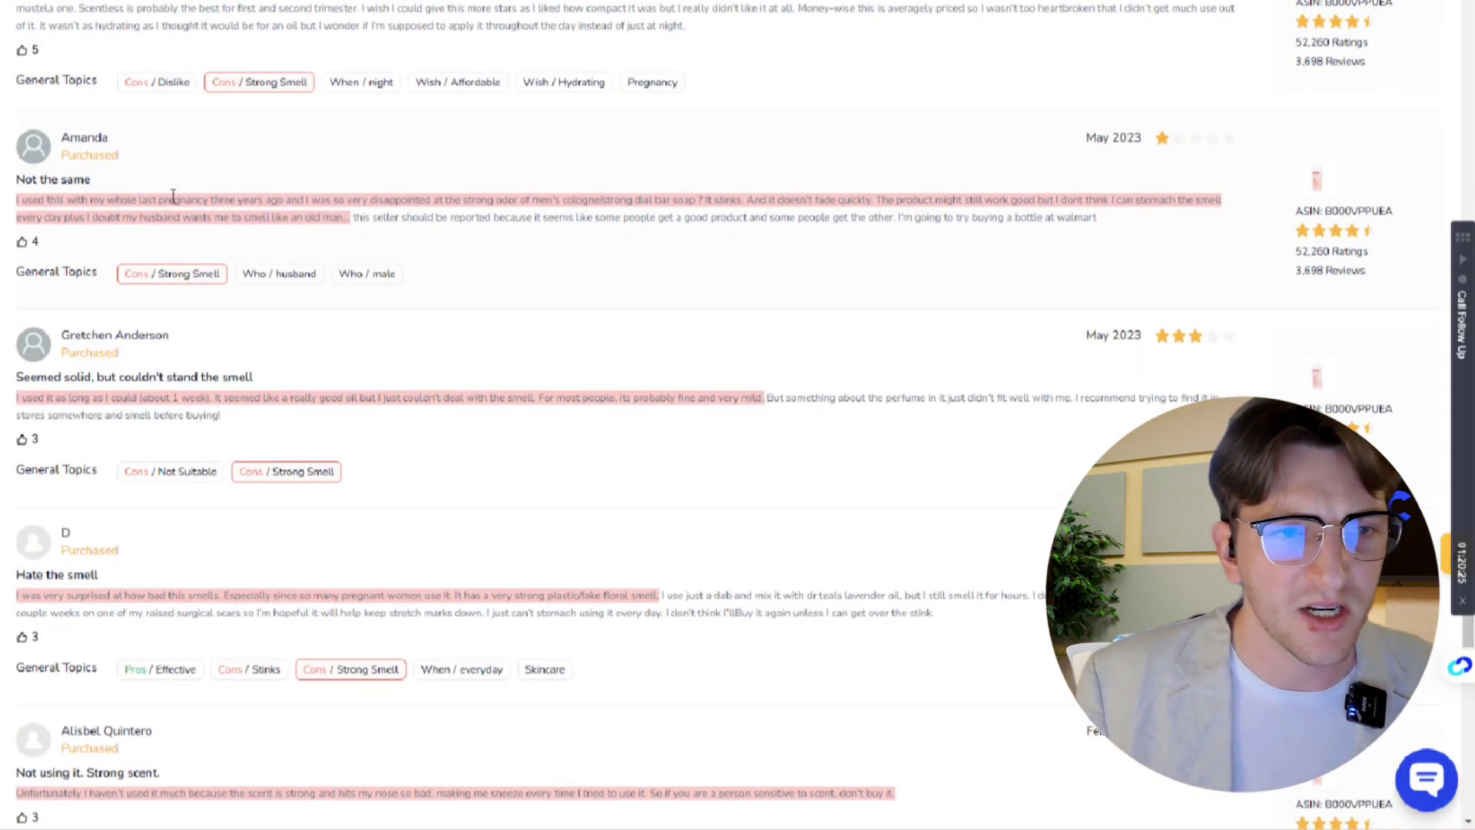
left_click_drag(226, 198, 434, 196)
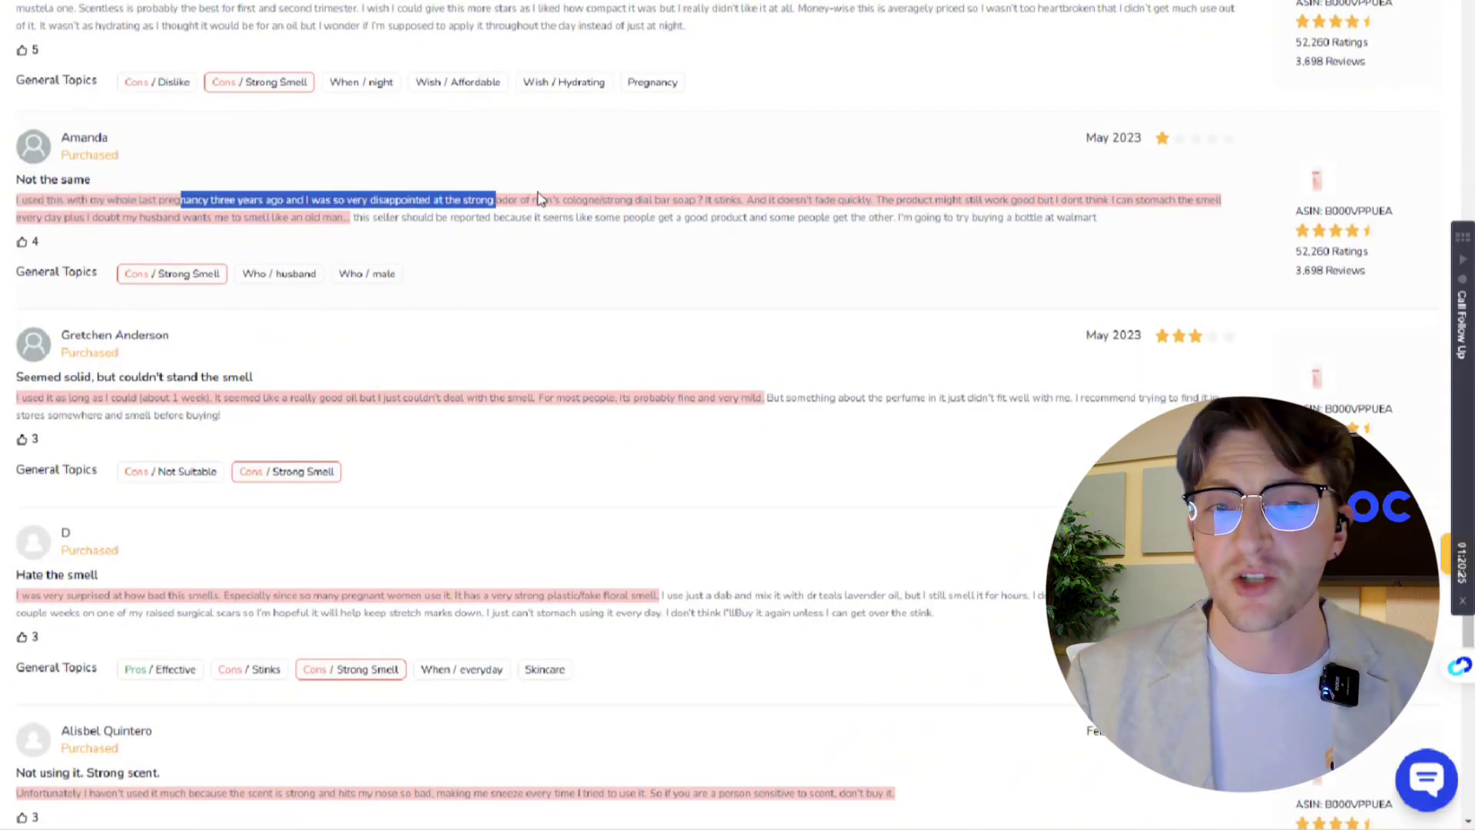
left_click_drag(623, 197, 710, 200)
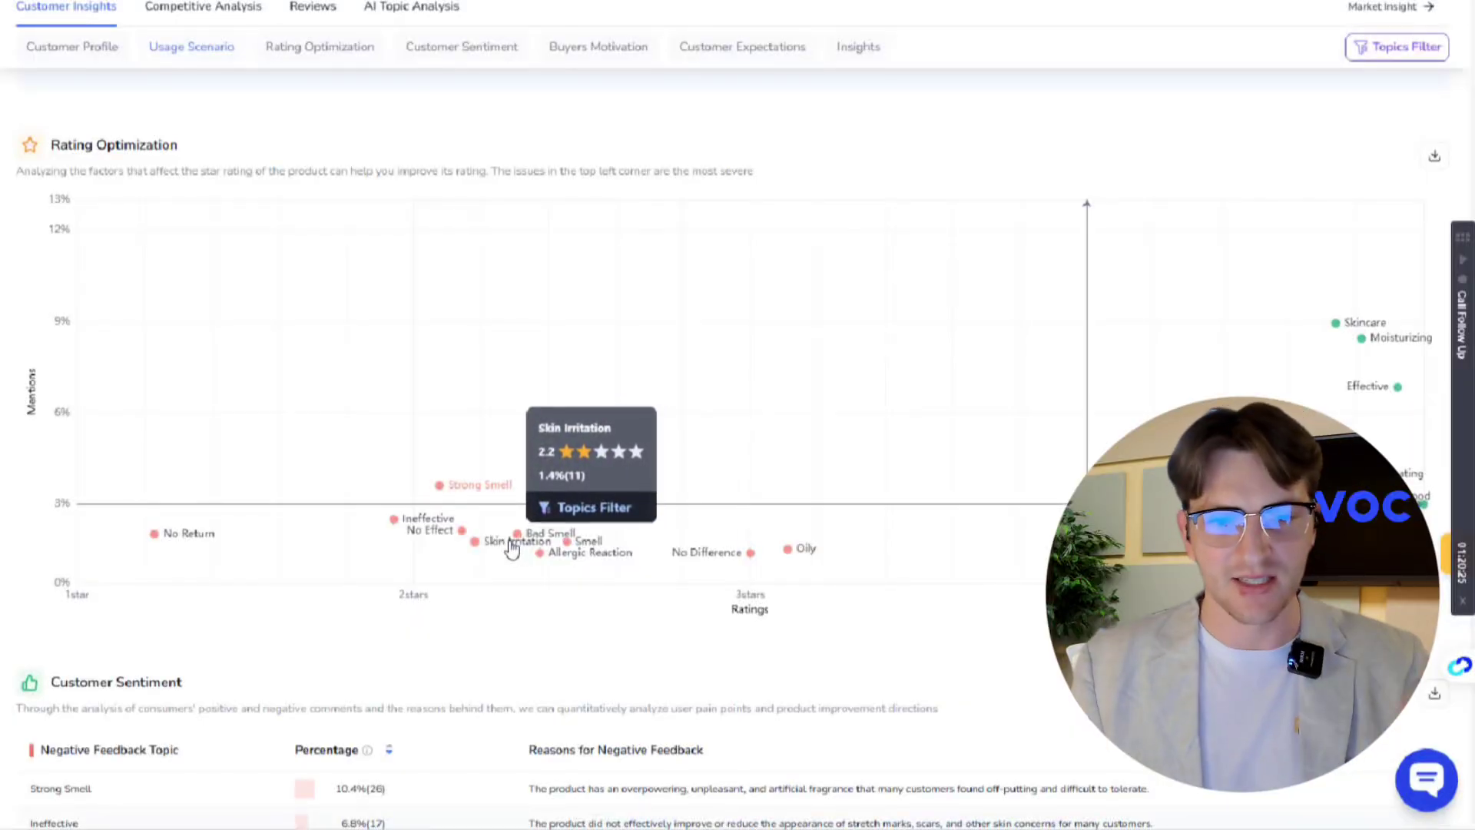
Review the Customer Sentiment section's negative and positive feedback topics, expanding the positive list to show more topics
scroll(124, 240, "down", 5)
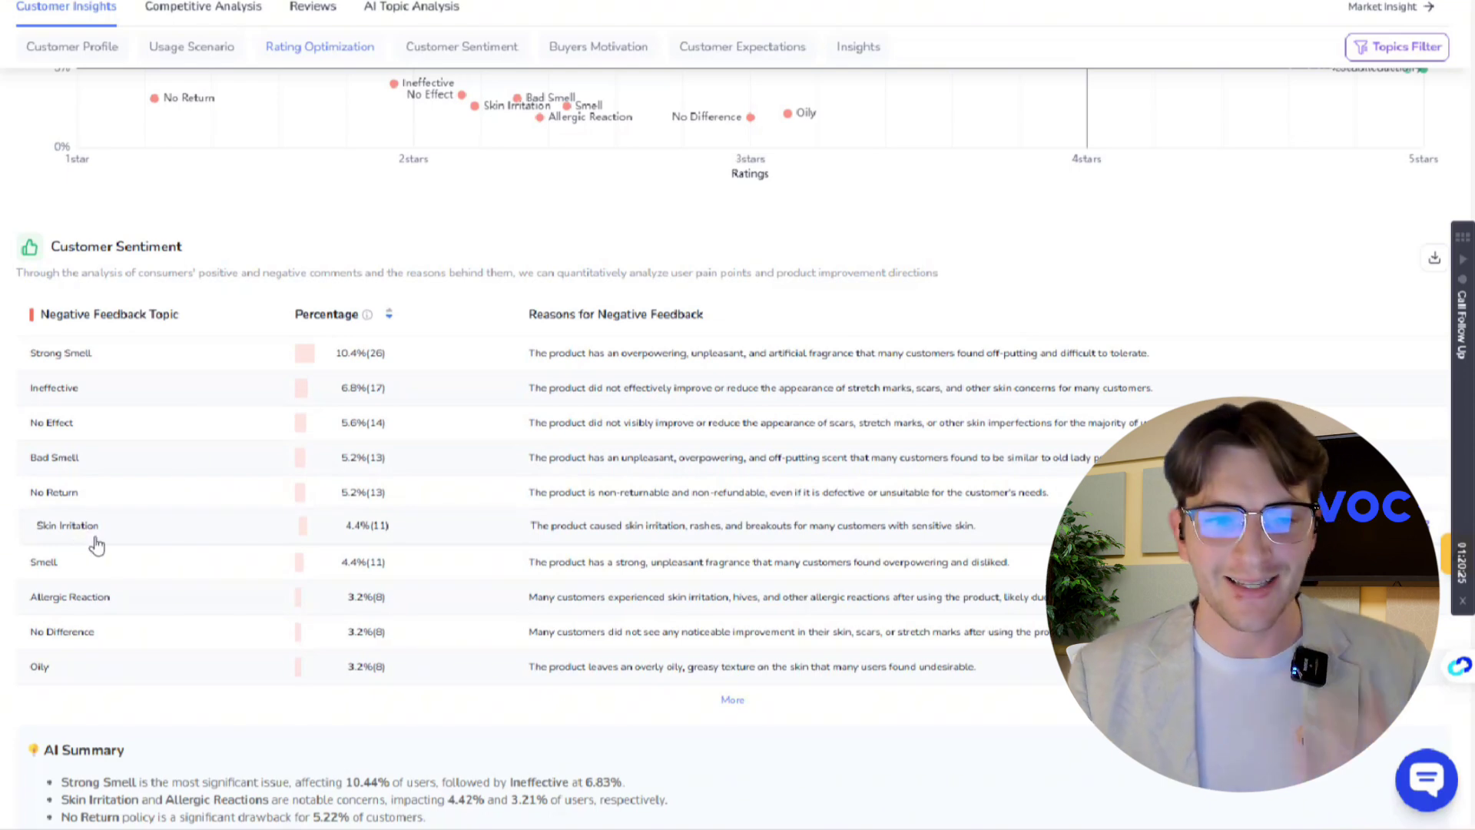
scroll(96, 546, "down", 10)
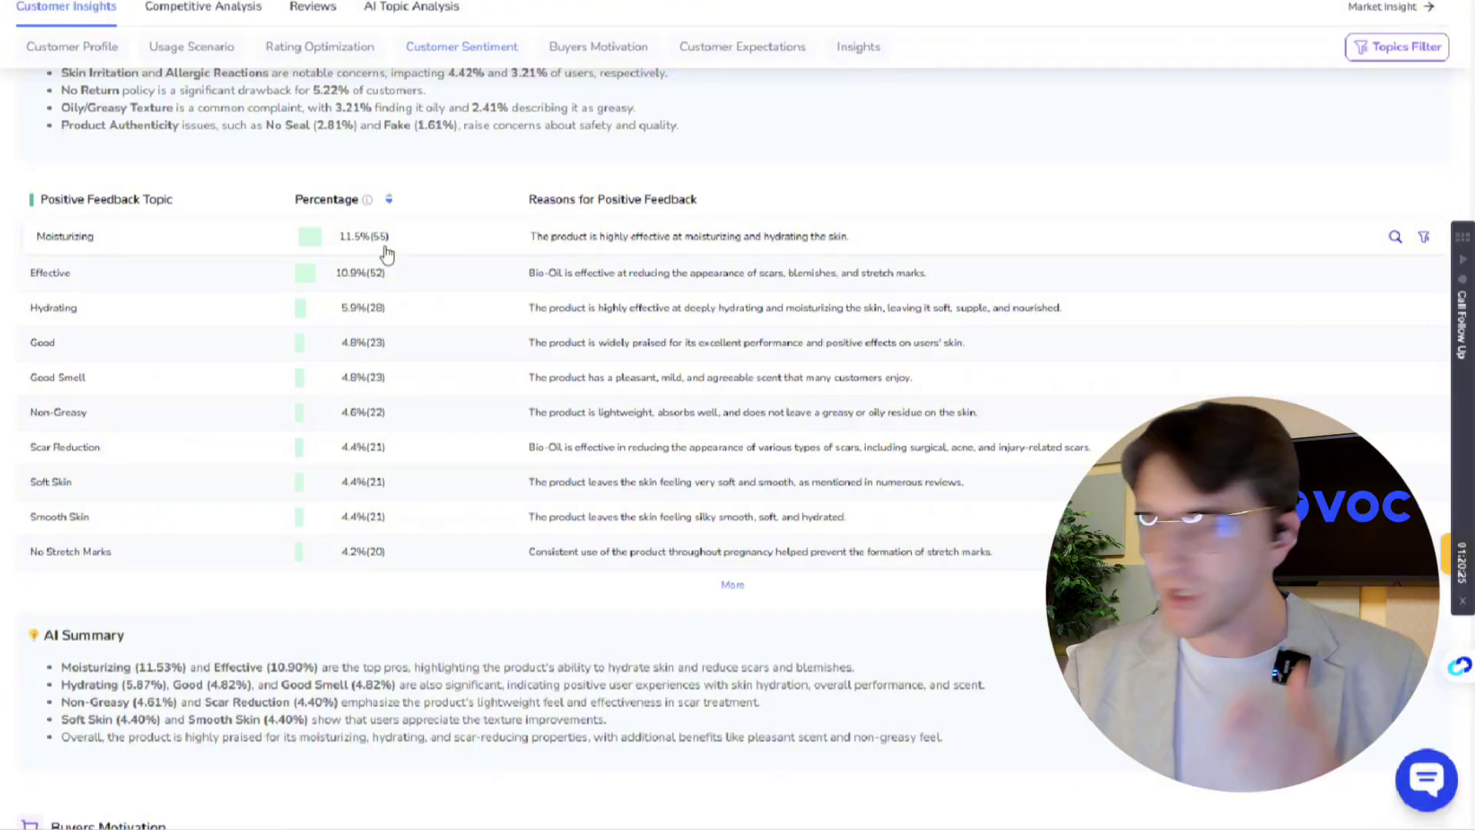
left_click(734, 587)
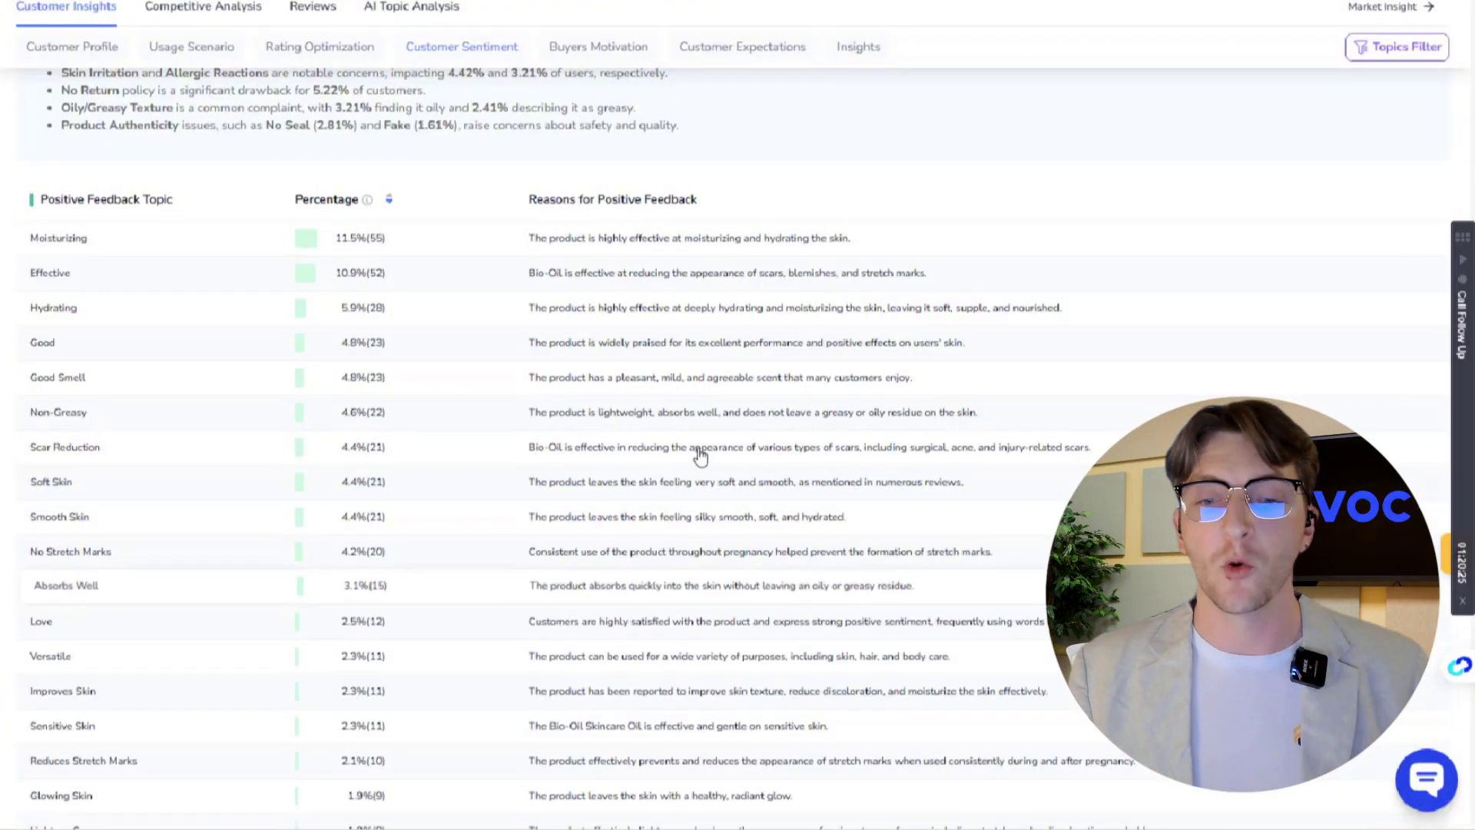
scroll(699, 457, "down", 3)
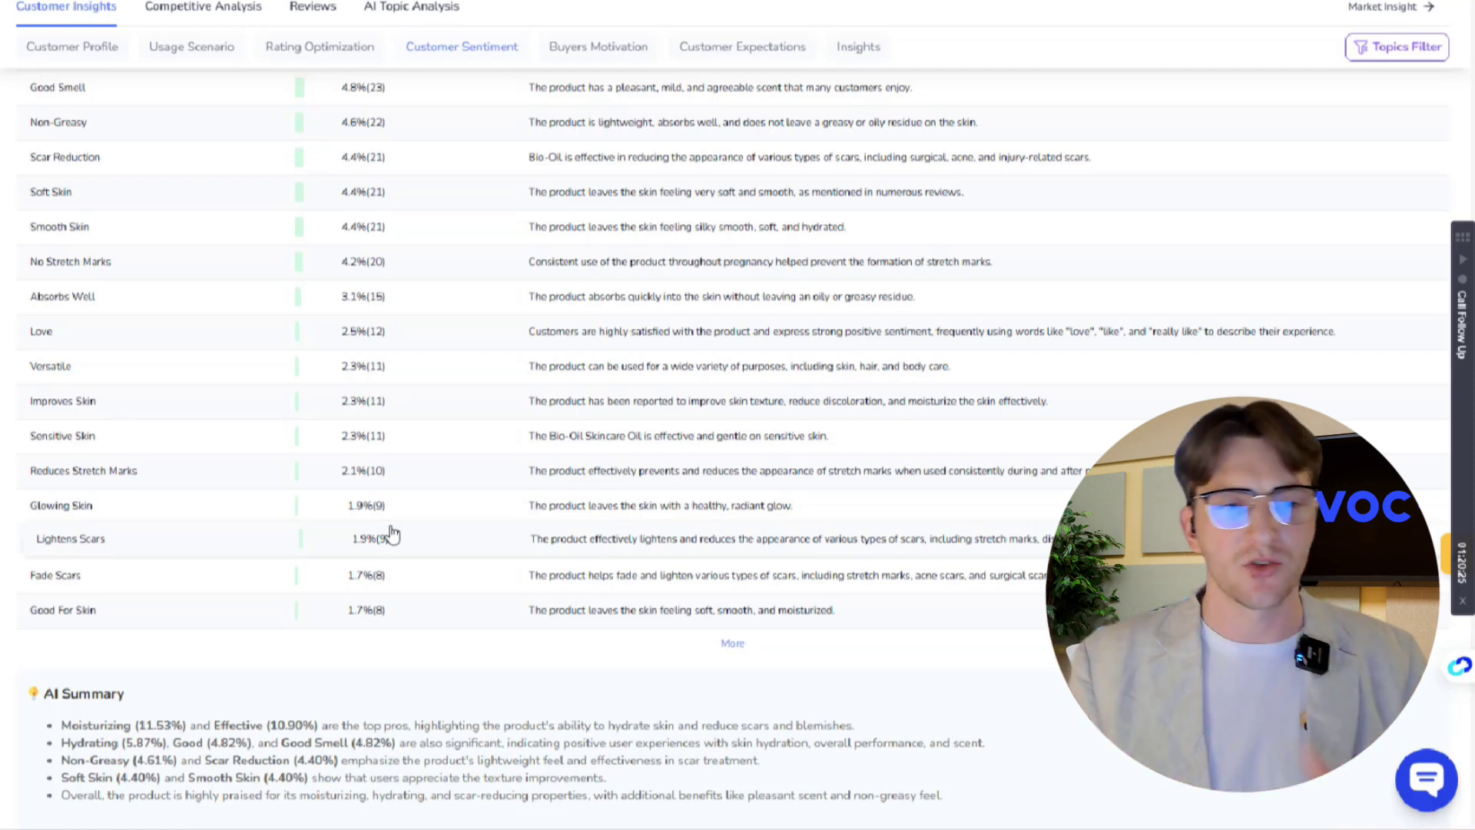
scroll(107, 278, "down", 5)
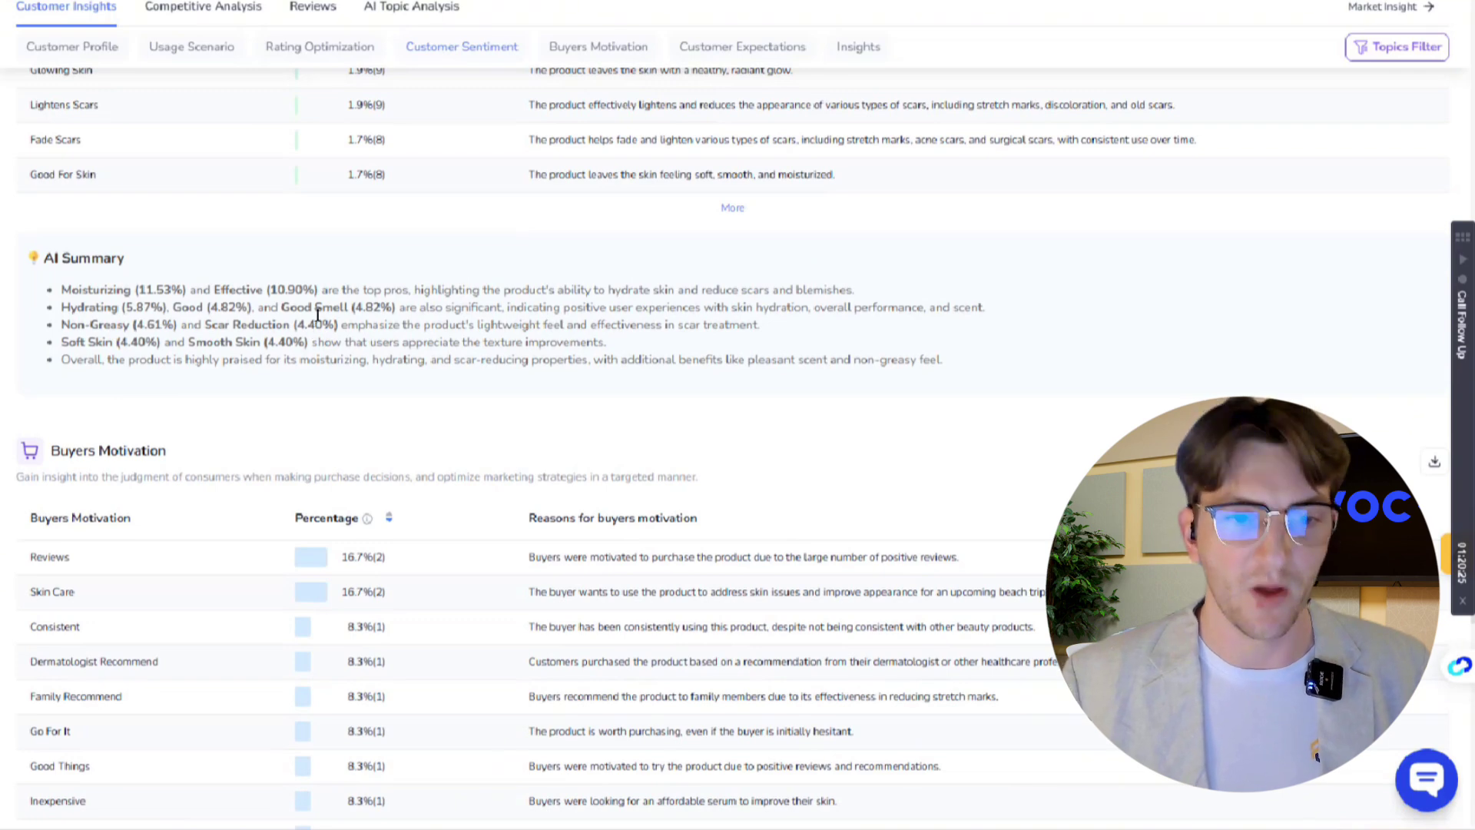
Review the Buyers Motivation table and highlight the primary purchasing reasons in its AI Summary
scroll(317, 315, "down", 5)
scroll(287, 207, "up", 2)
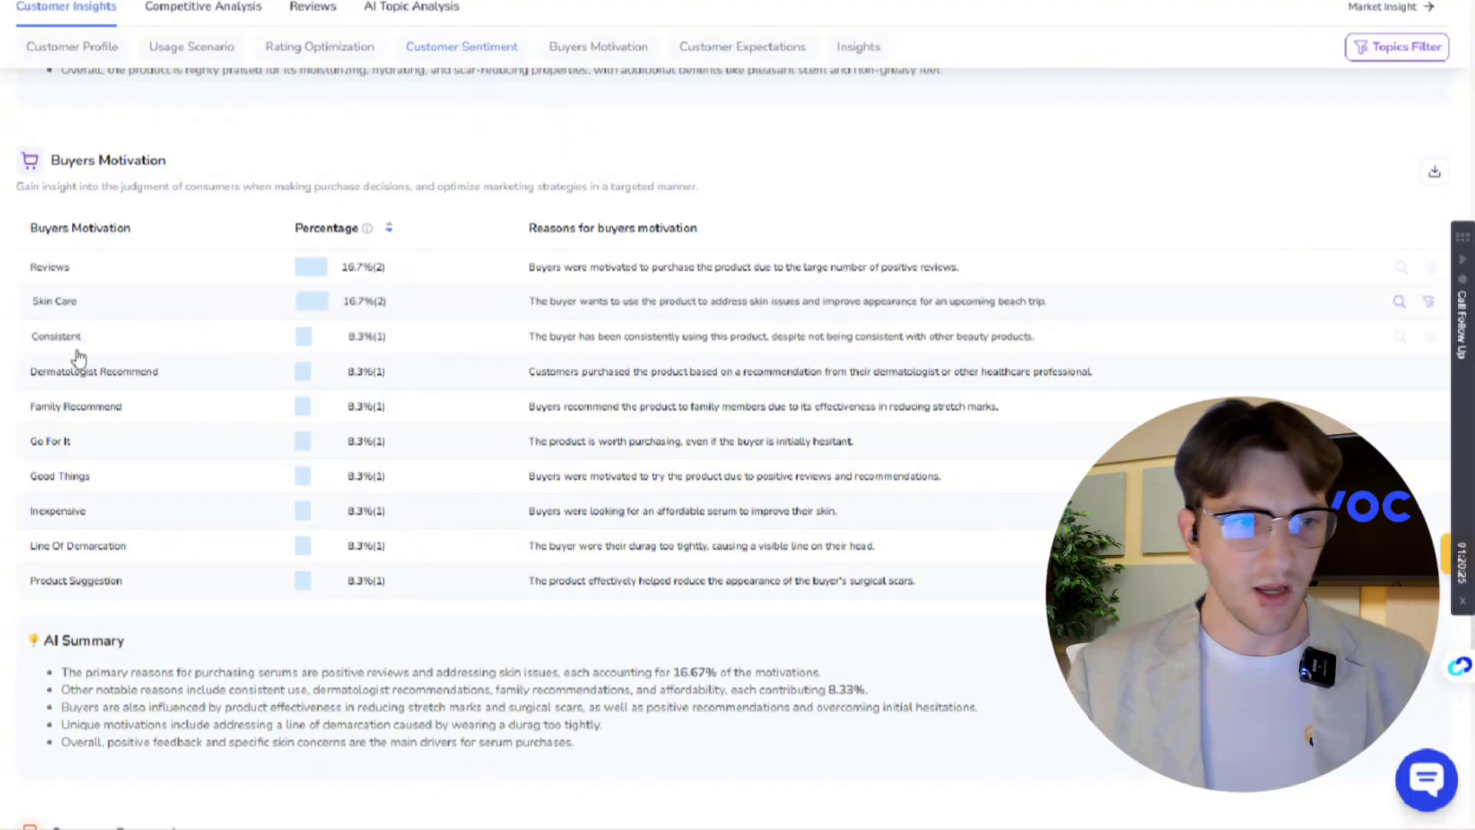
scroll(131, 330, "down", 3)
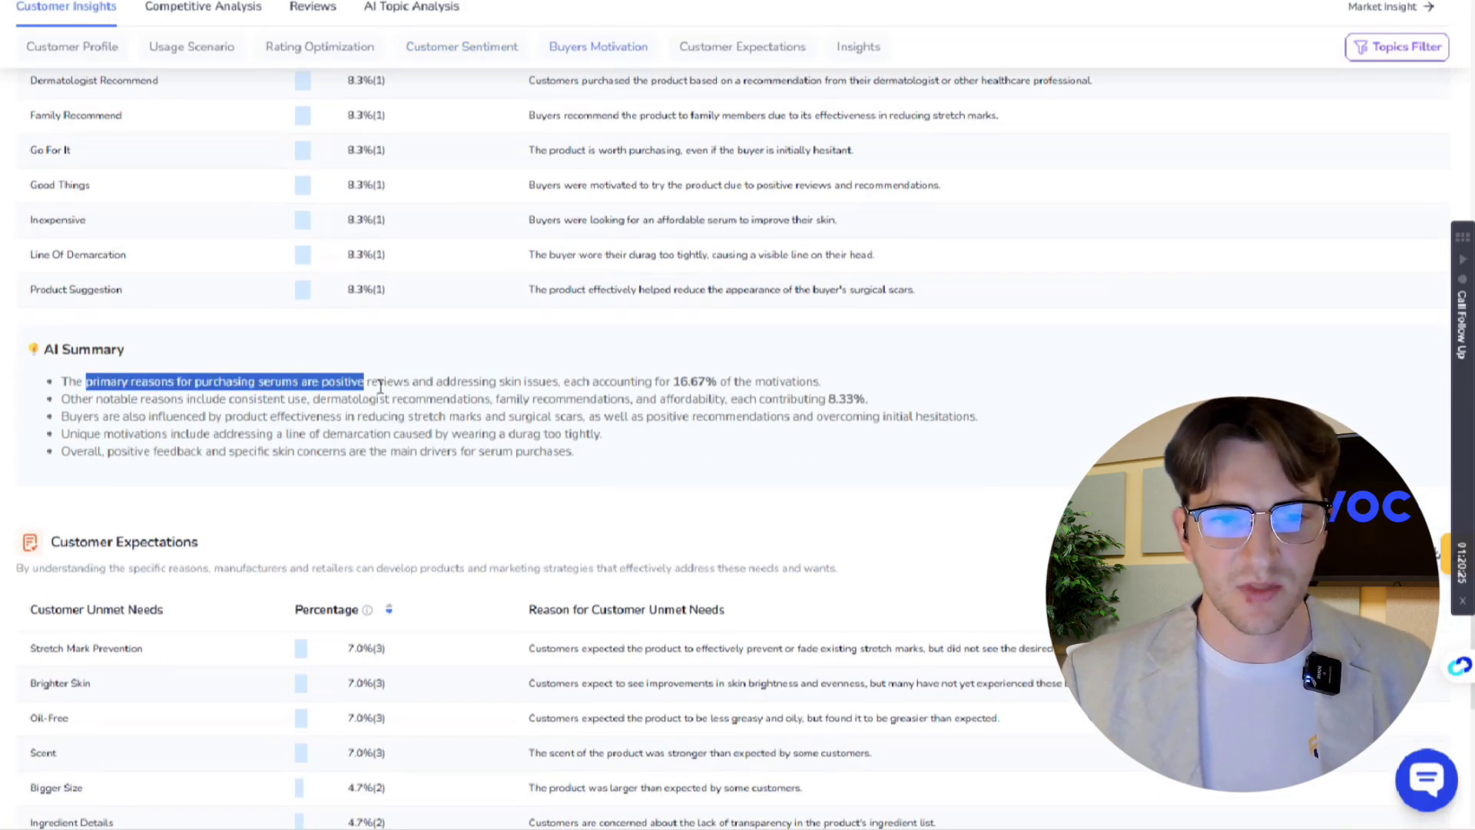
Read the Customer Expectations unmet needs, their AI Summary and the product suggestions under Insights
scroll(472, 382, "down", 5)
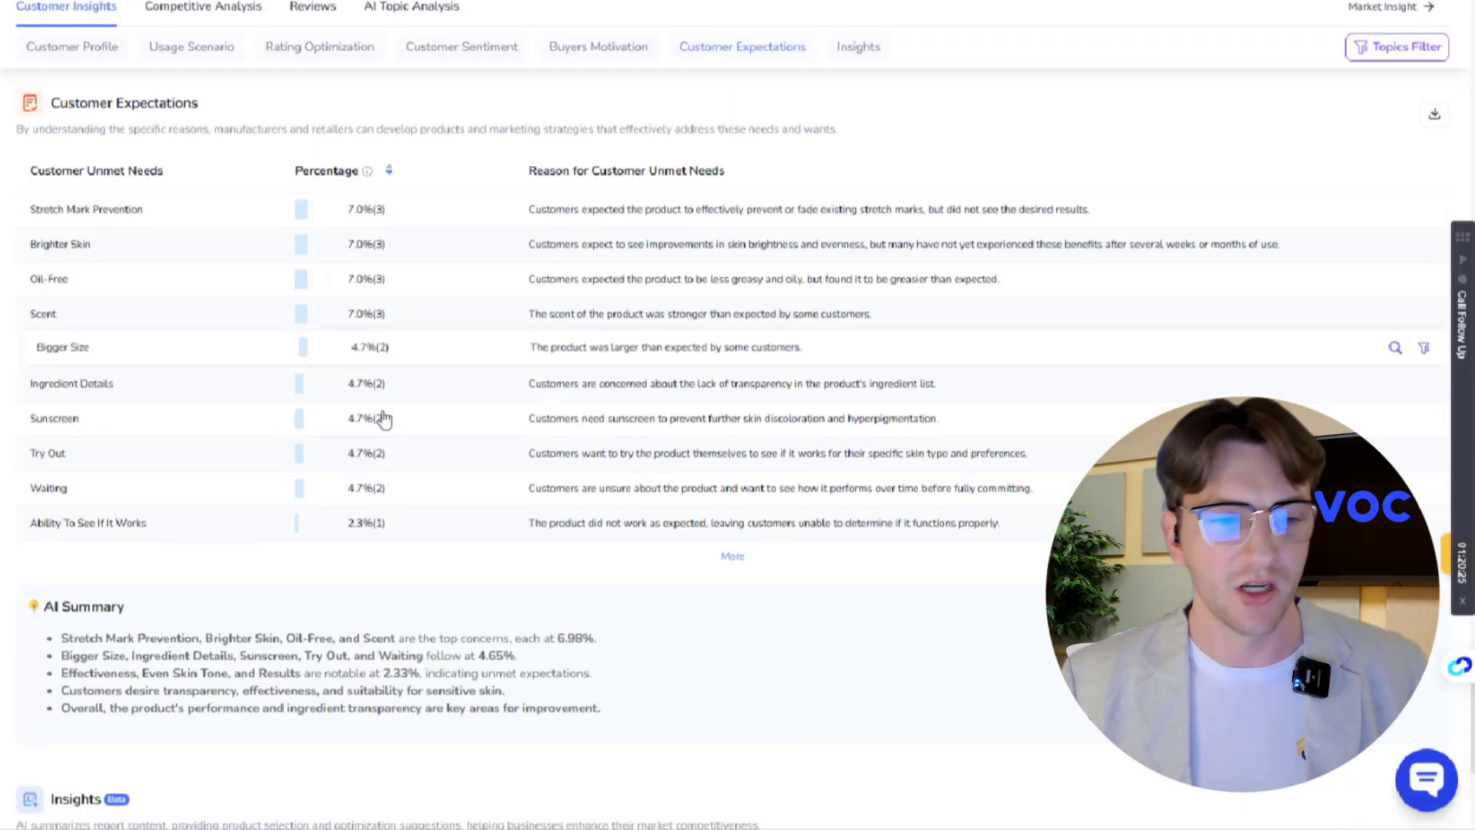
scroll(384, 418, "down", 2)
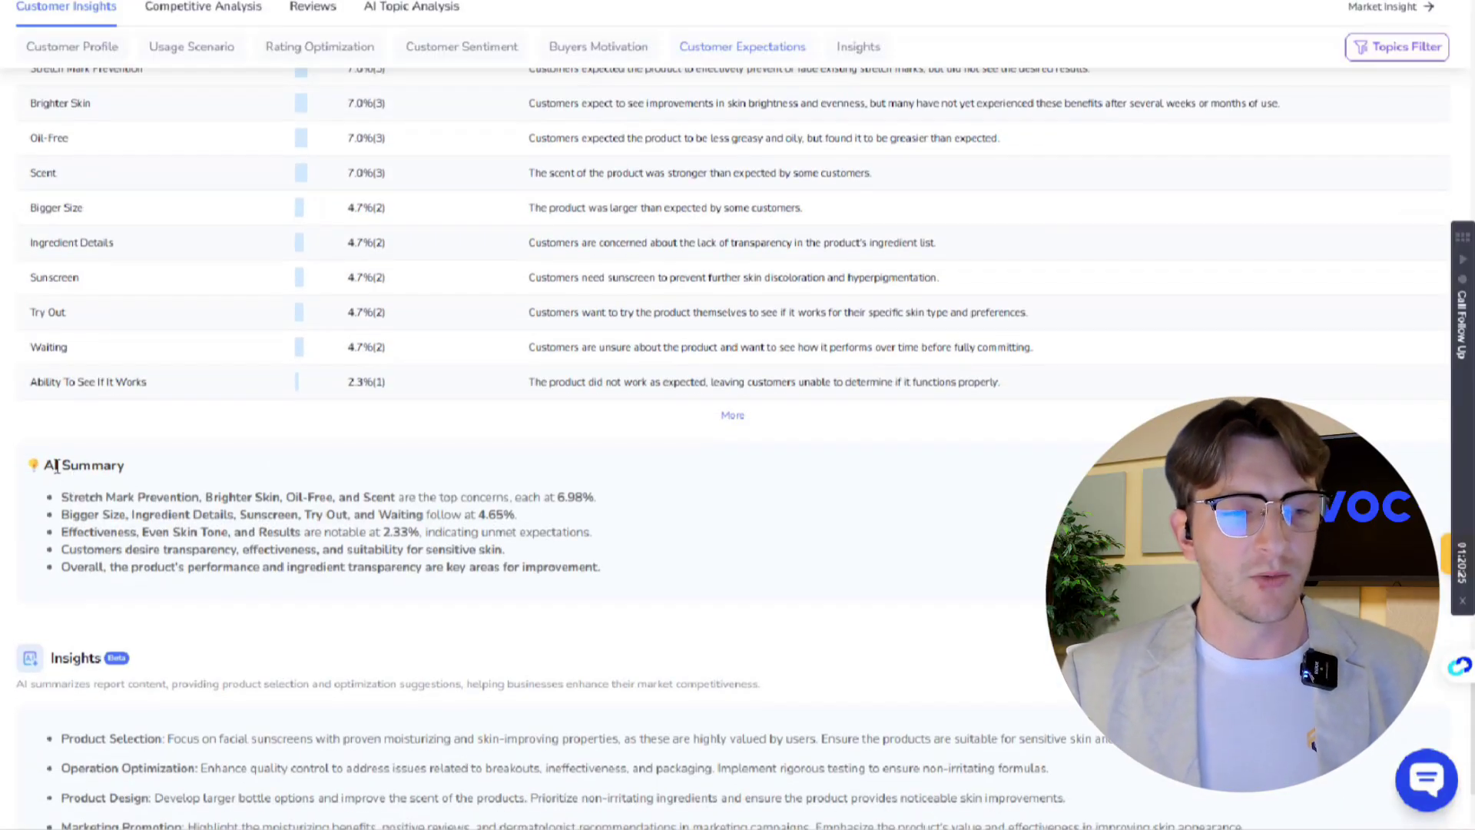
left_click(188, 501)
scroll(87, 458, "down", 3)
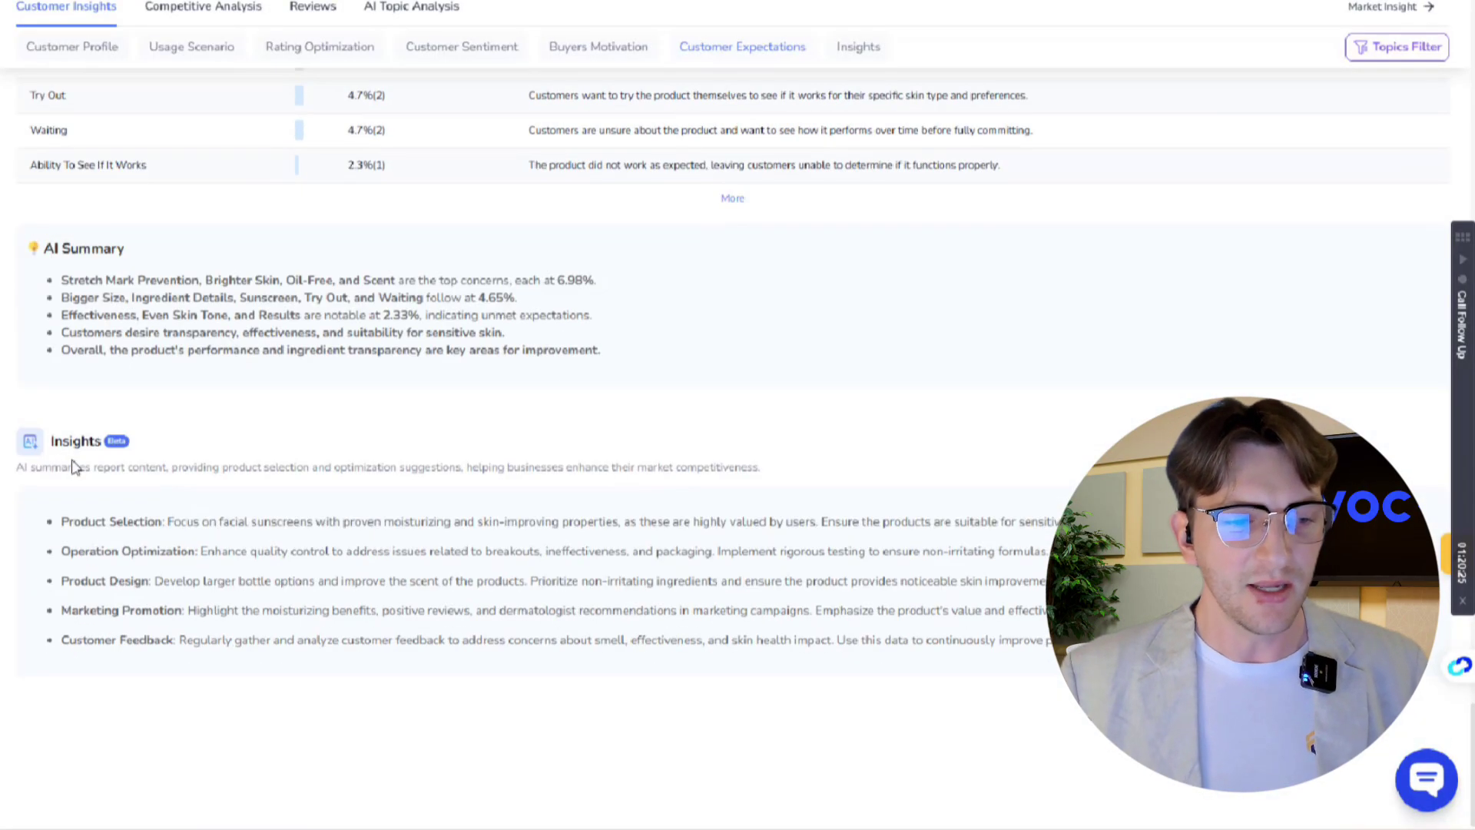
Open the detailed Customer Profile insights, inspect the Who occupation chart and highlight the question on the customer's relationship to the reviewer
scroll(586, 476, "up", 15)
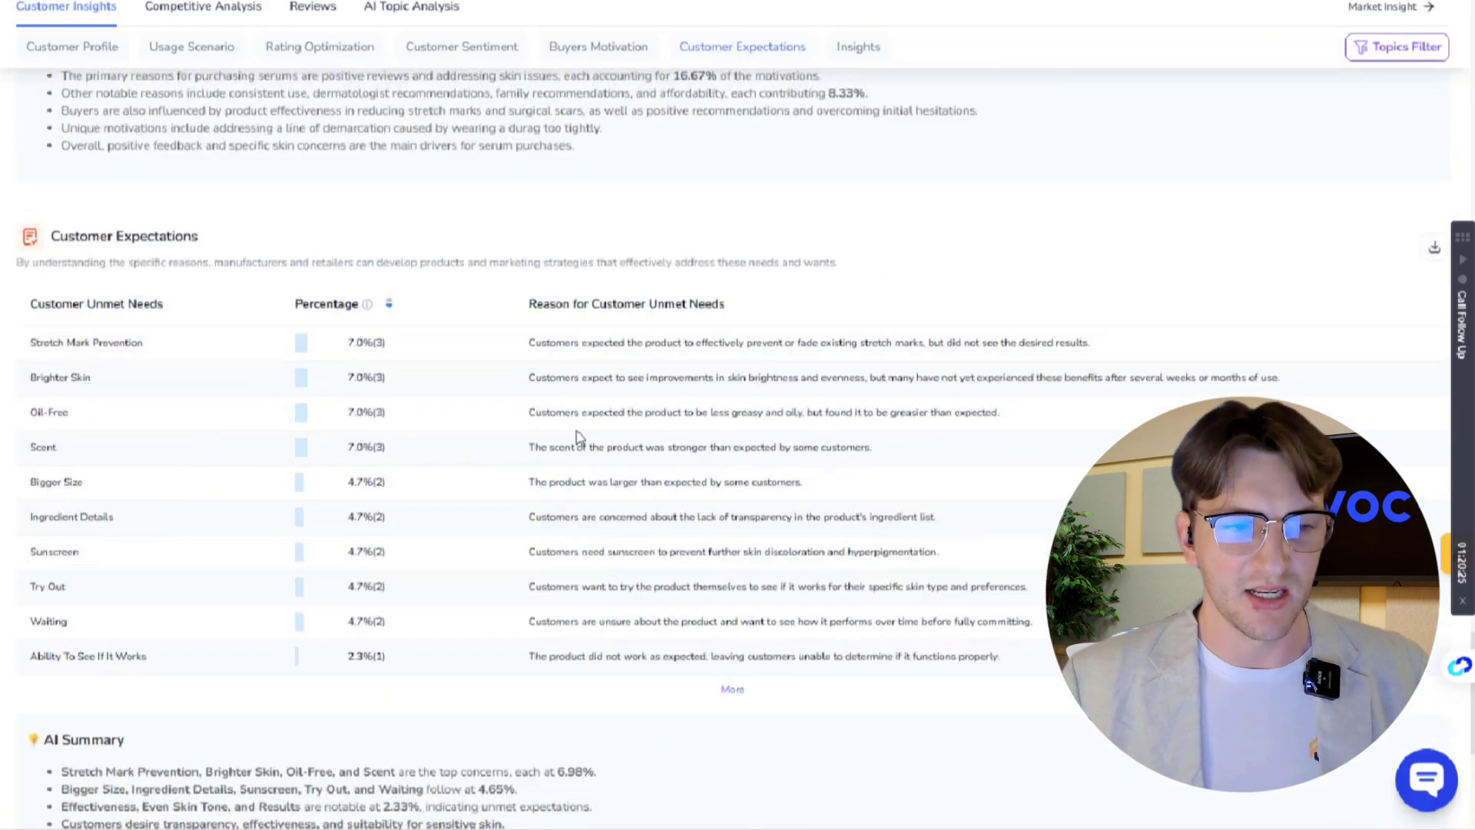
scroll(589, 475, "up", 5)
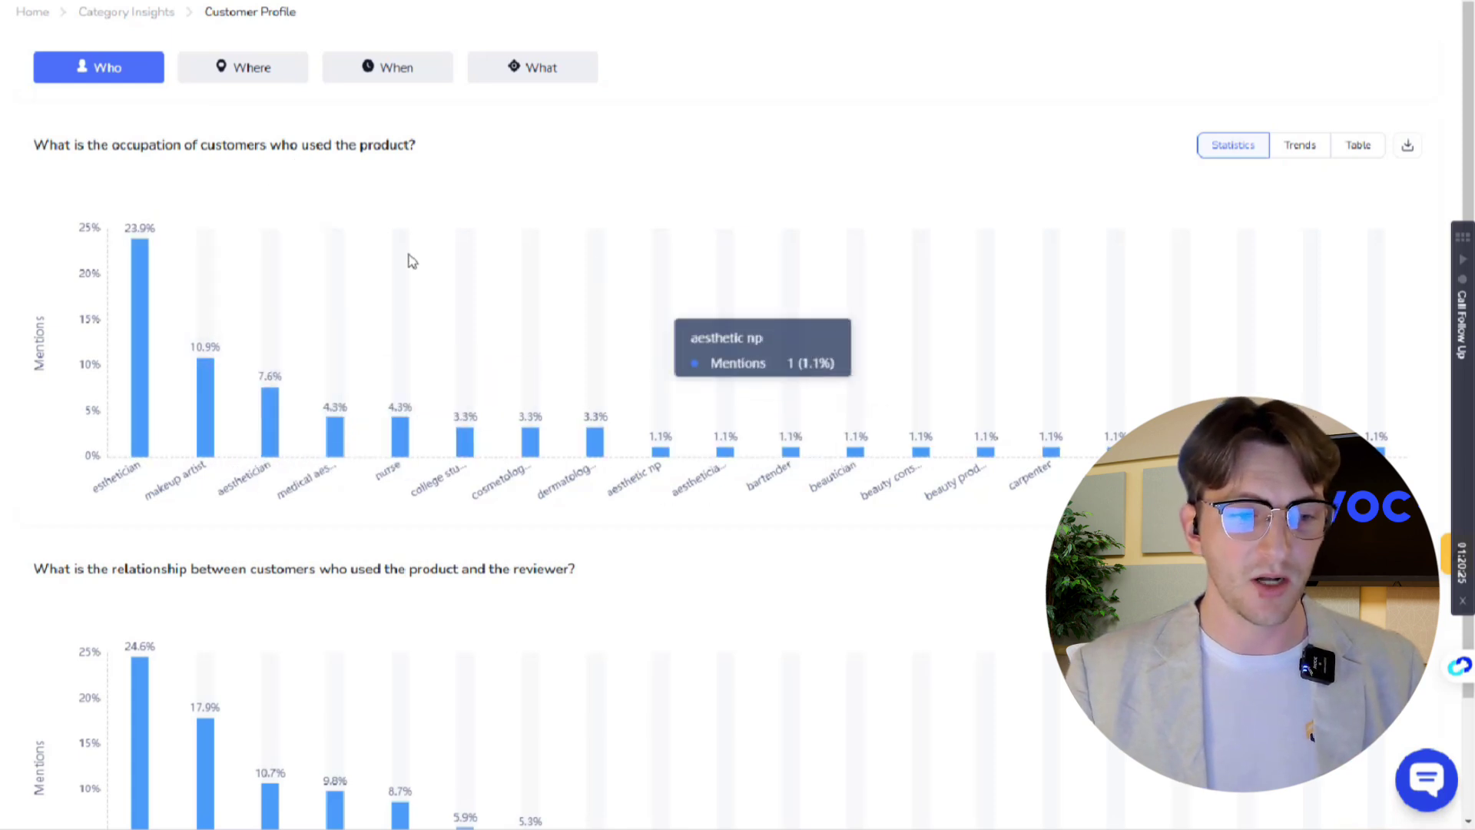
scroll(219, 421, "down", 2)
left_click_drag(167, 427, 384, 427)
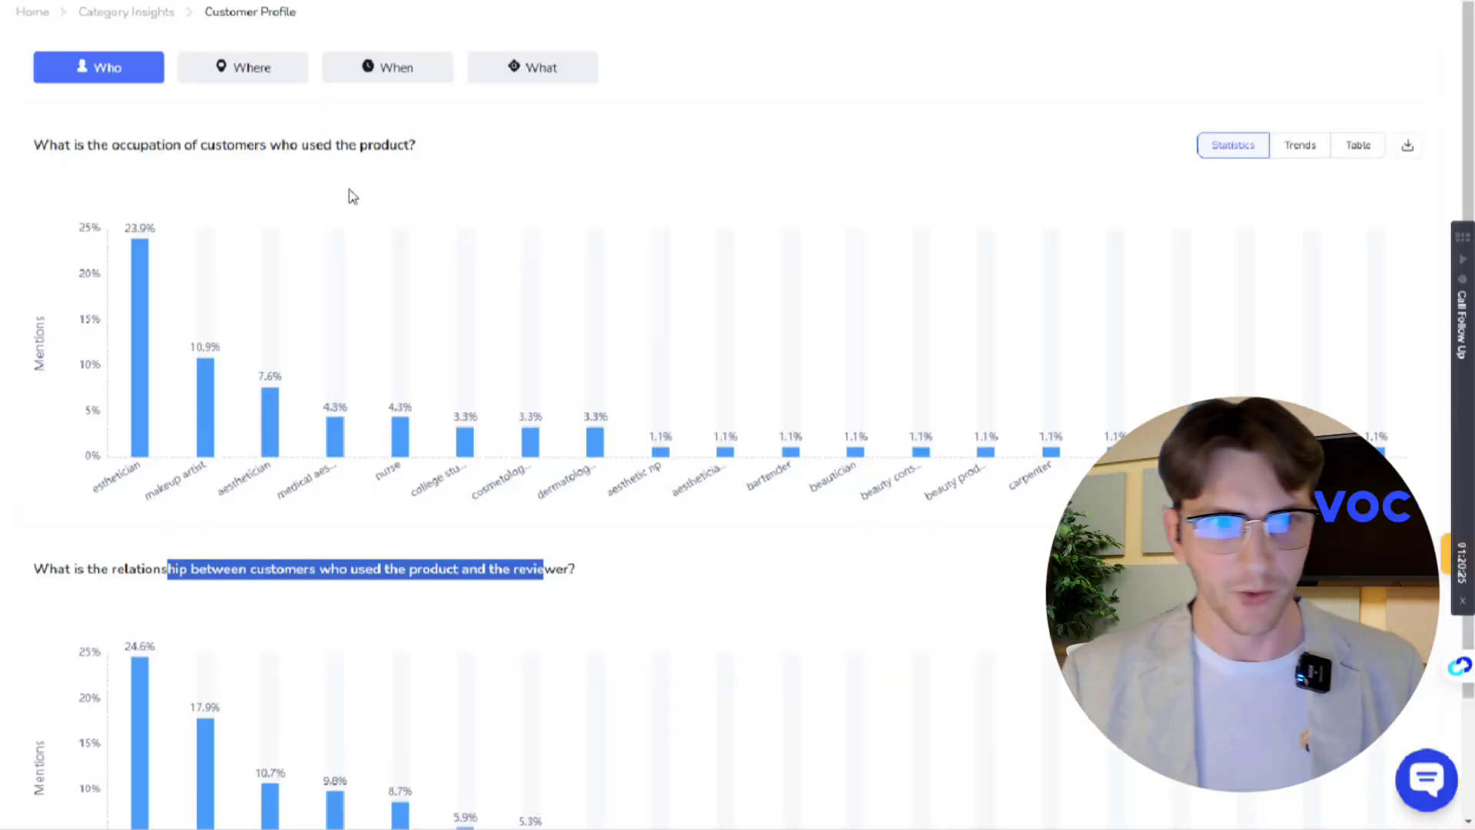
Go through the detailed Where, When and What charts including Price Range VS What, and show the What usage chart as Trends
left_click(241, 67)
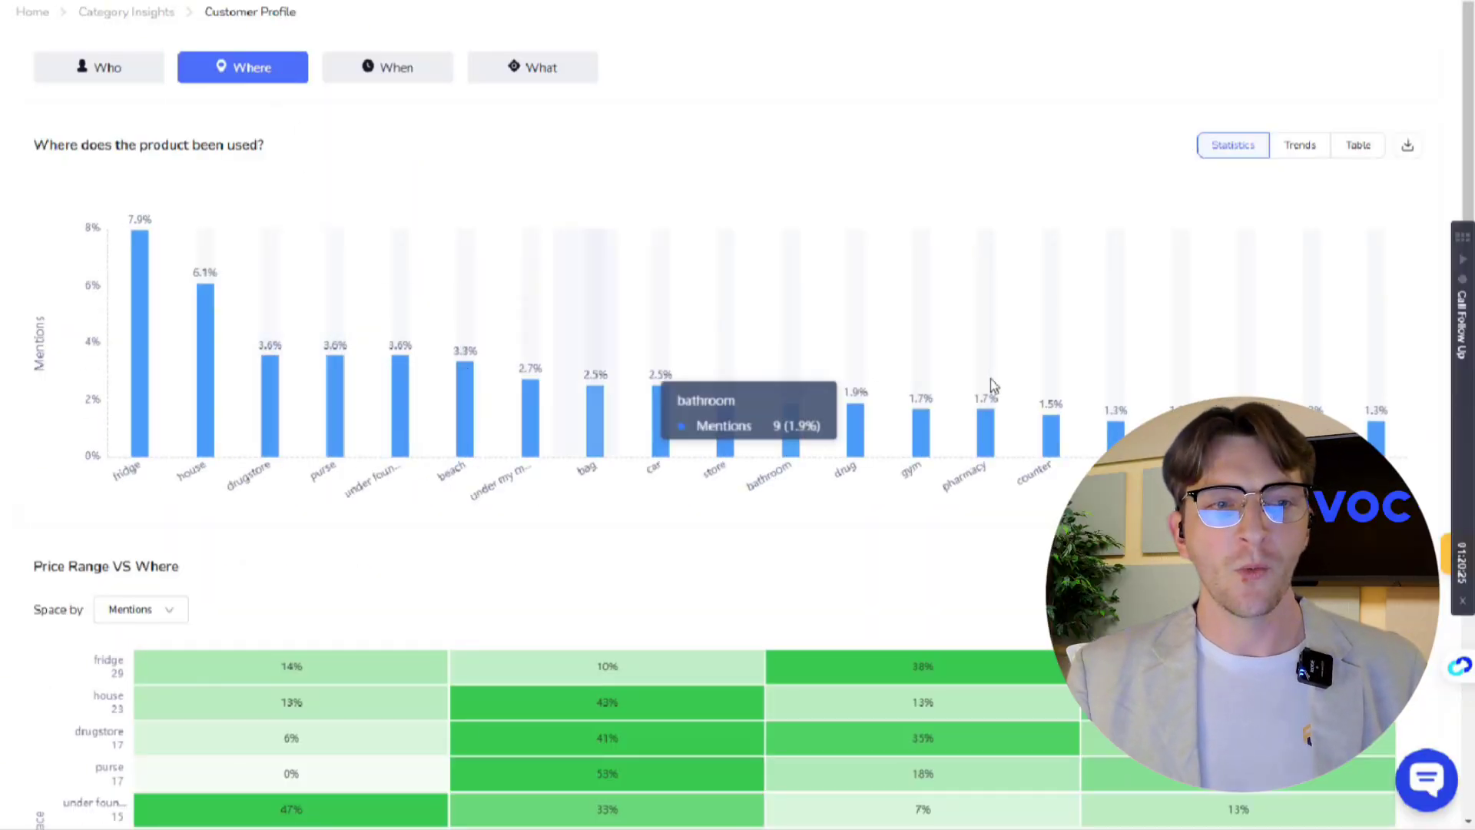
left_click(406, 69)
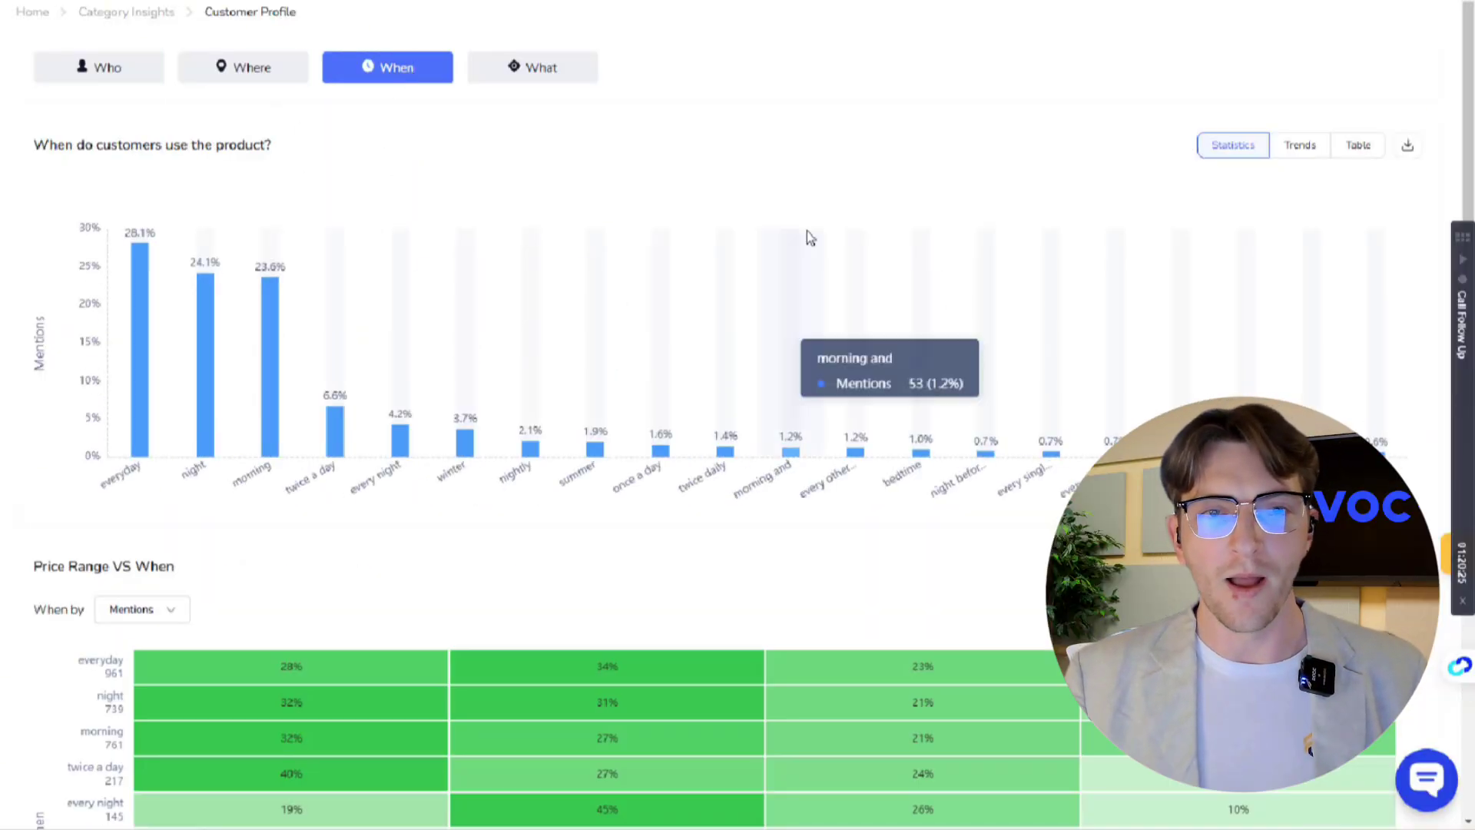
left_click(544, 69)
scroll(514, 499, "down", 3)
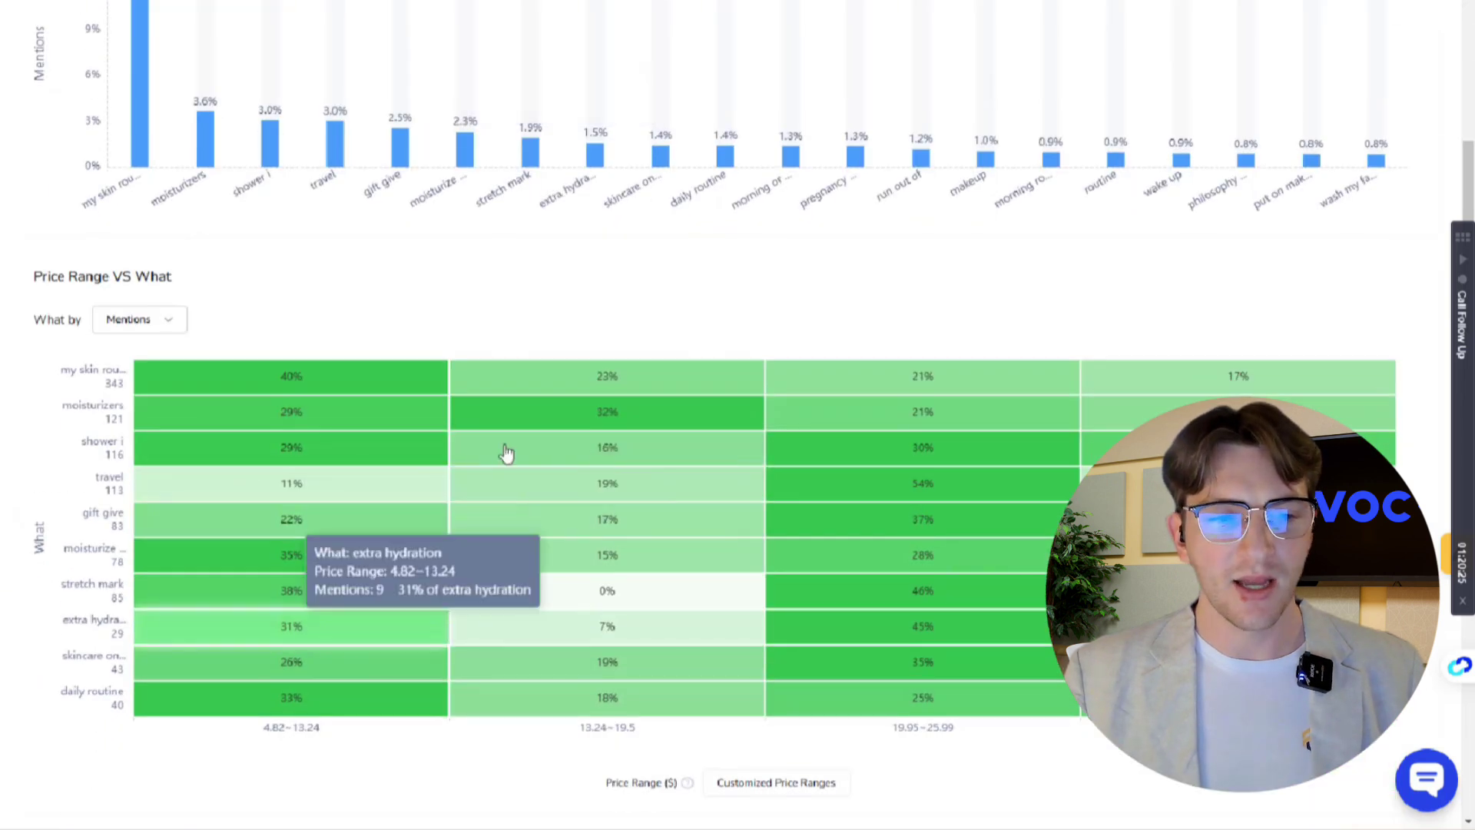
scroll(564, 279, "up", 3)
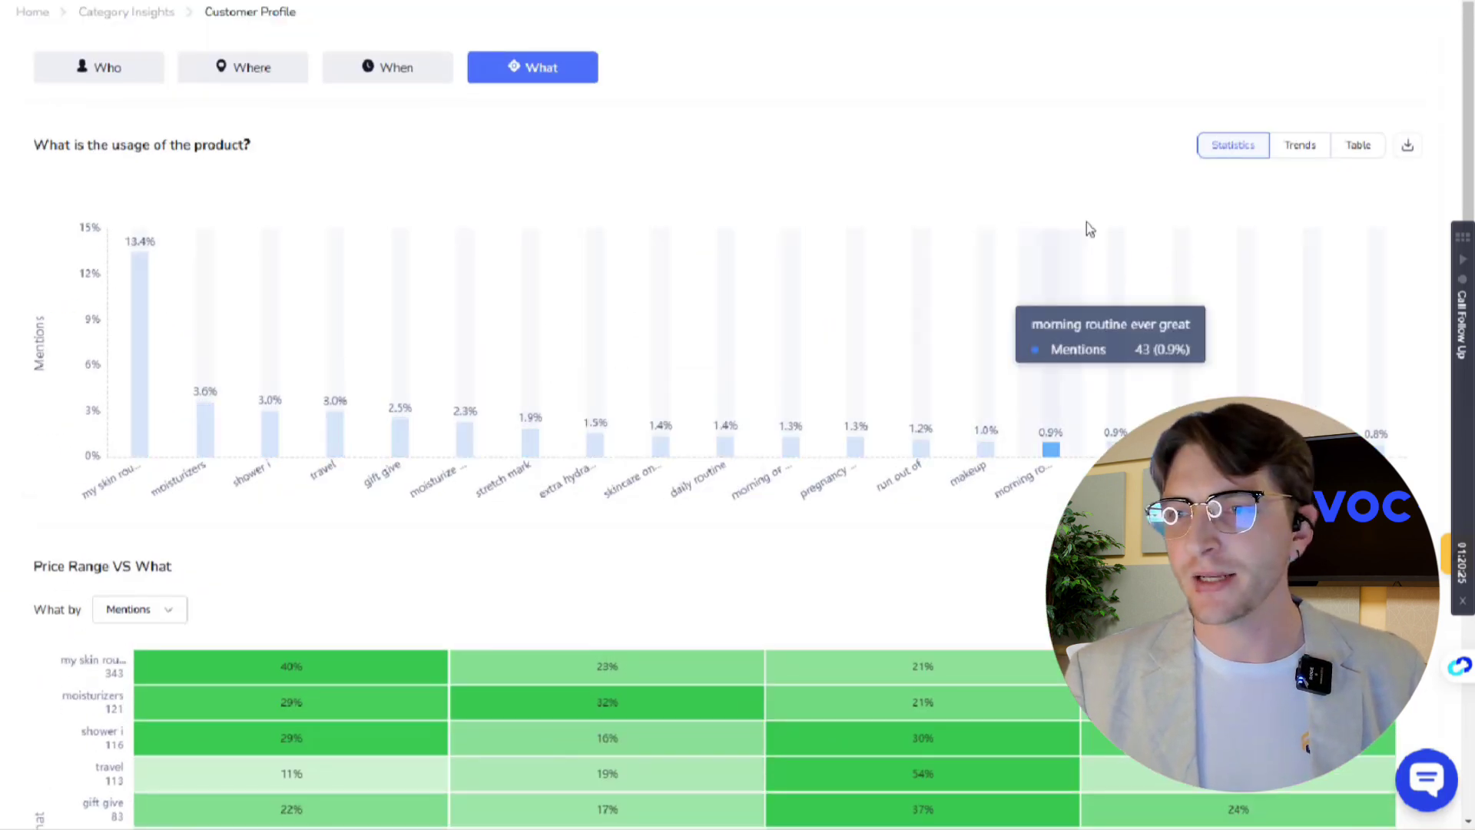
left_click(1302, 147)
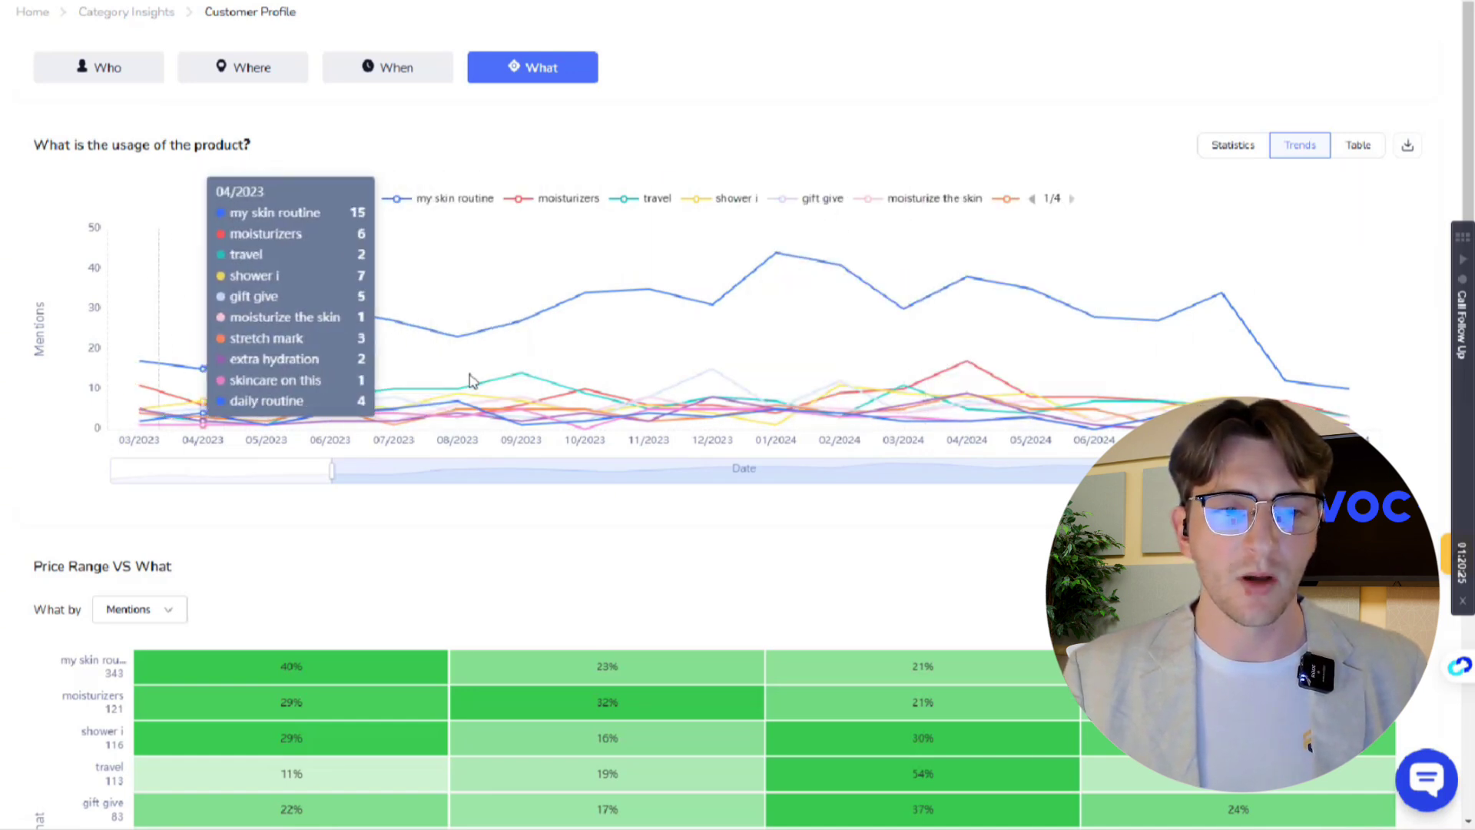
Return to the Face serum report and open the Competitive Analysis of its top products
left_click(127, 13)
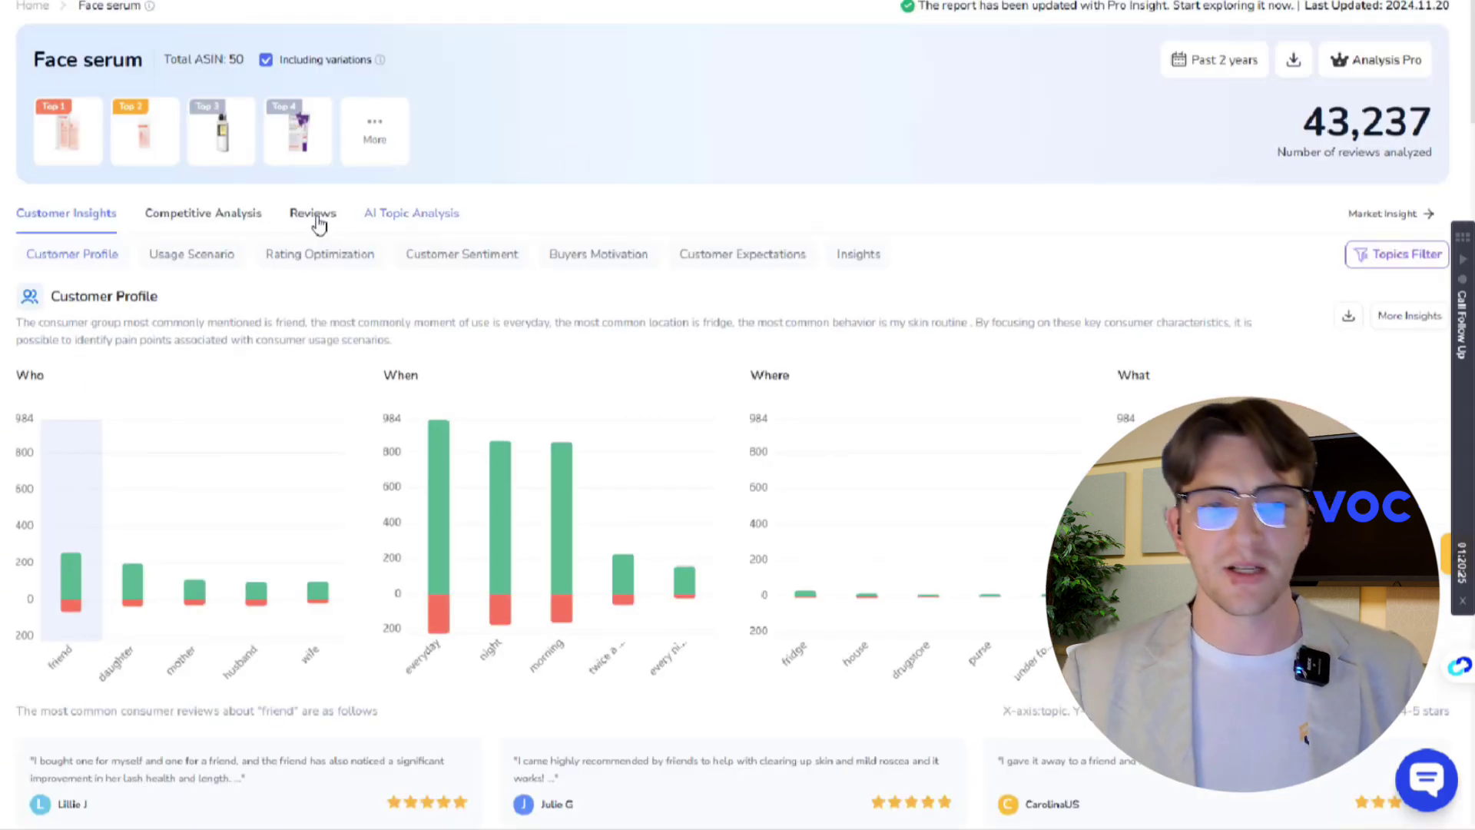
left_click(246, 223)
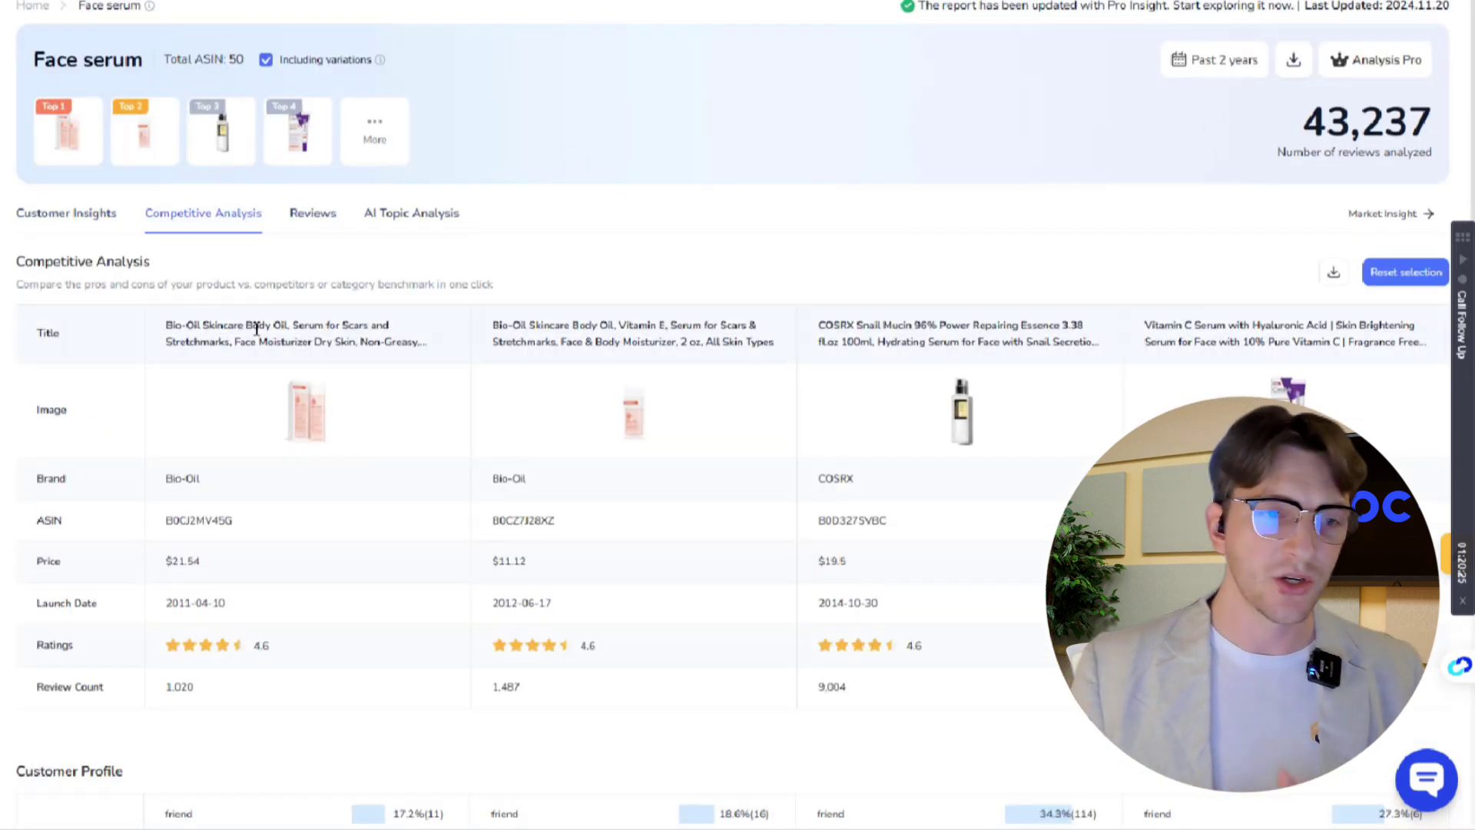
scroll(257, 328, "down", 2)
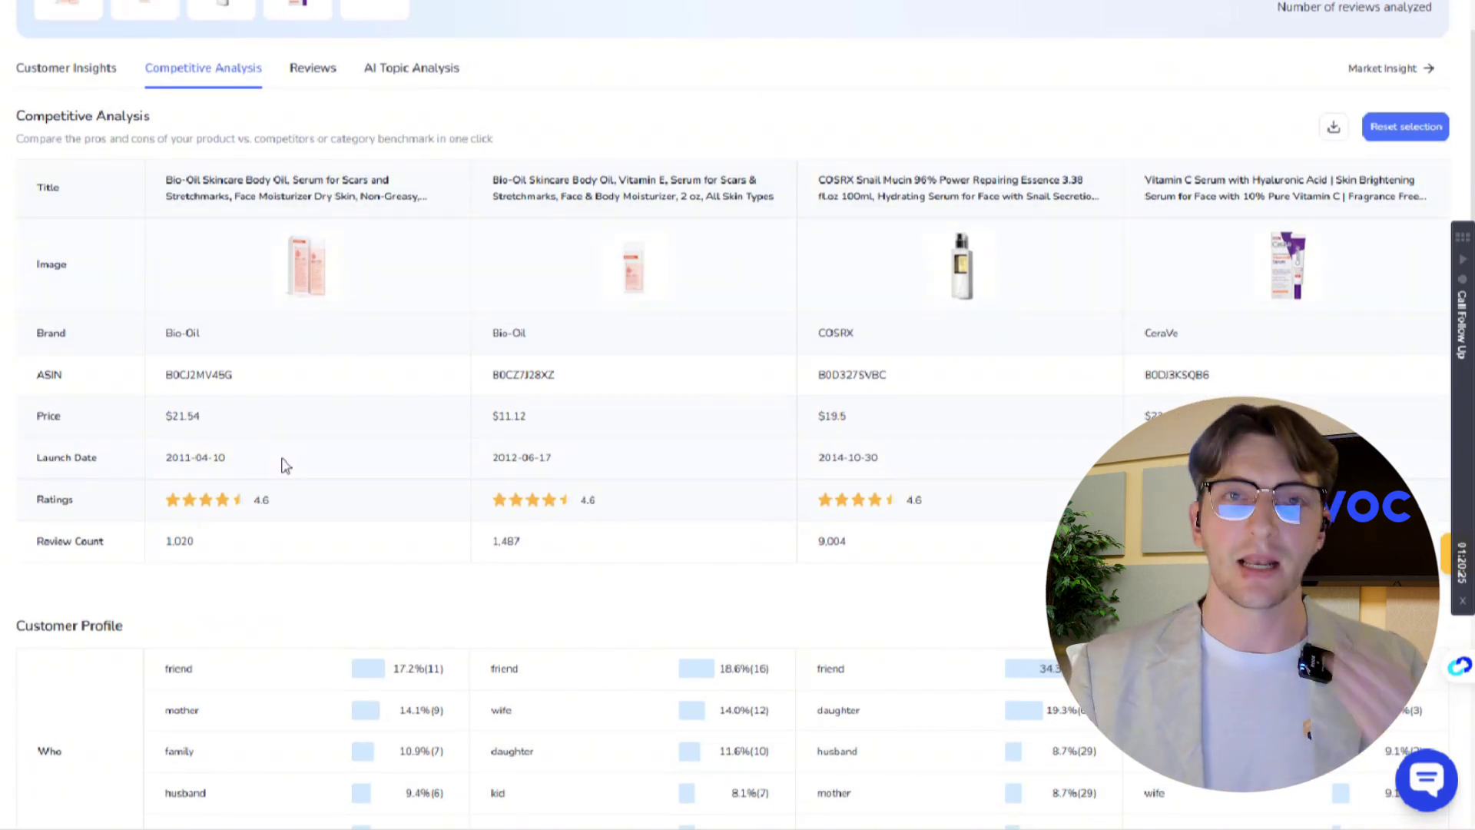
Reset the comparison selection, pick the RoC Retinol Correxion, Neutrogena Rapid Tone Repair and The Ordinary Peeling Solution, and return to the report without comparing
left_click(1412, 140)
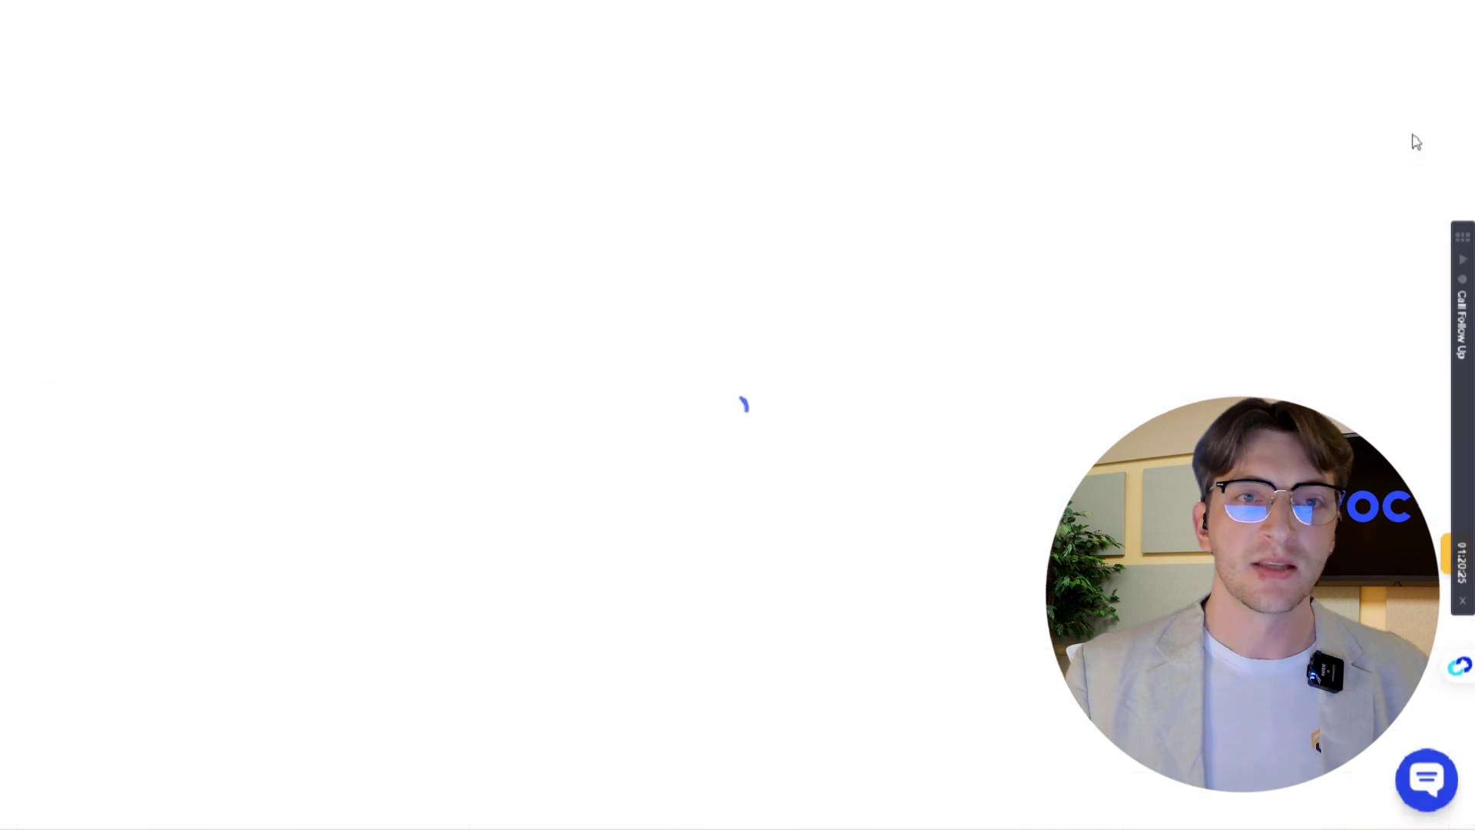
right_click(518, 17)
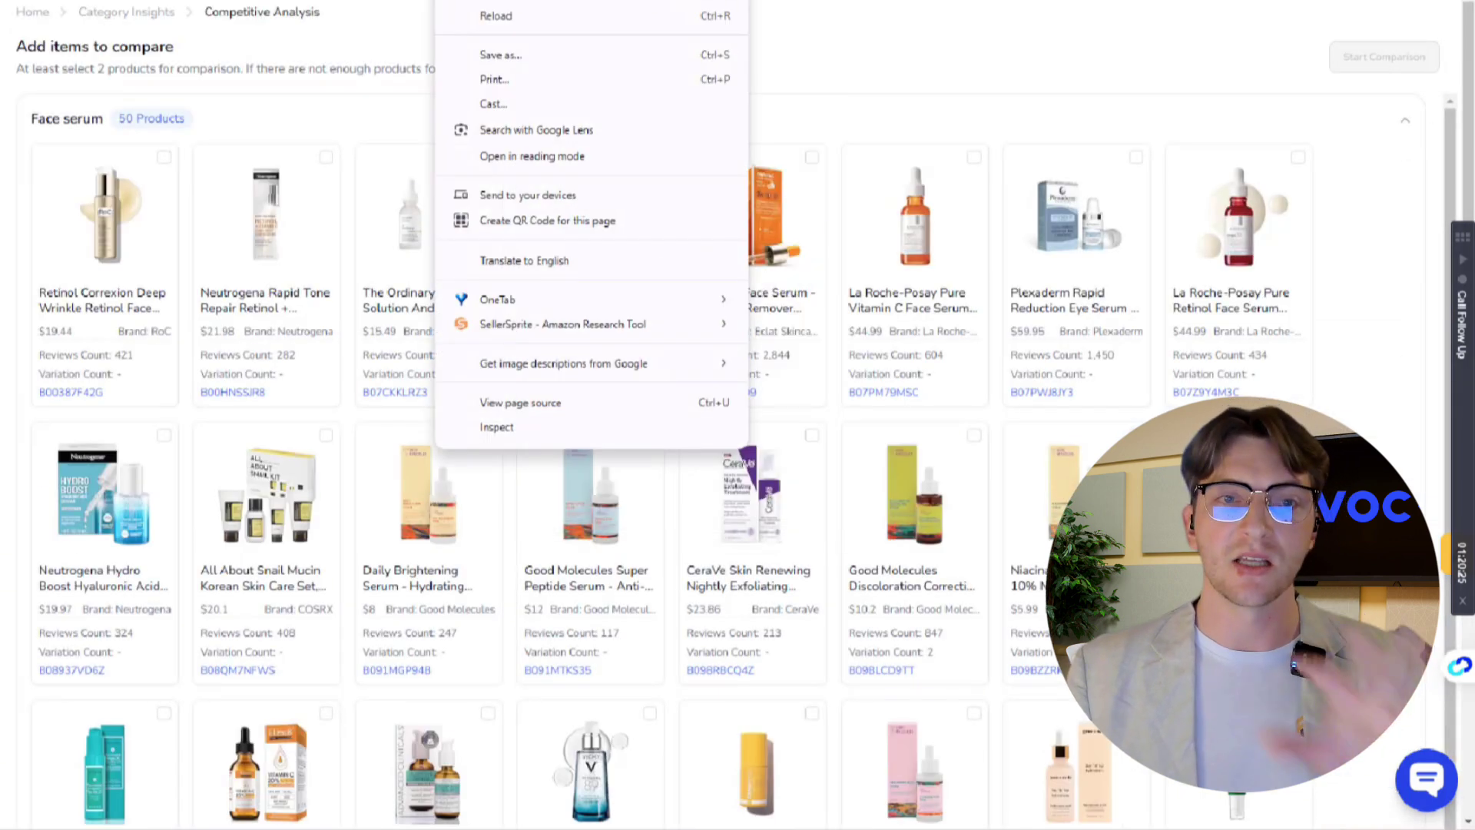
key("Escape")
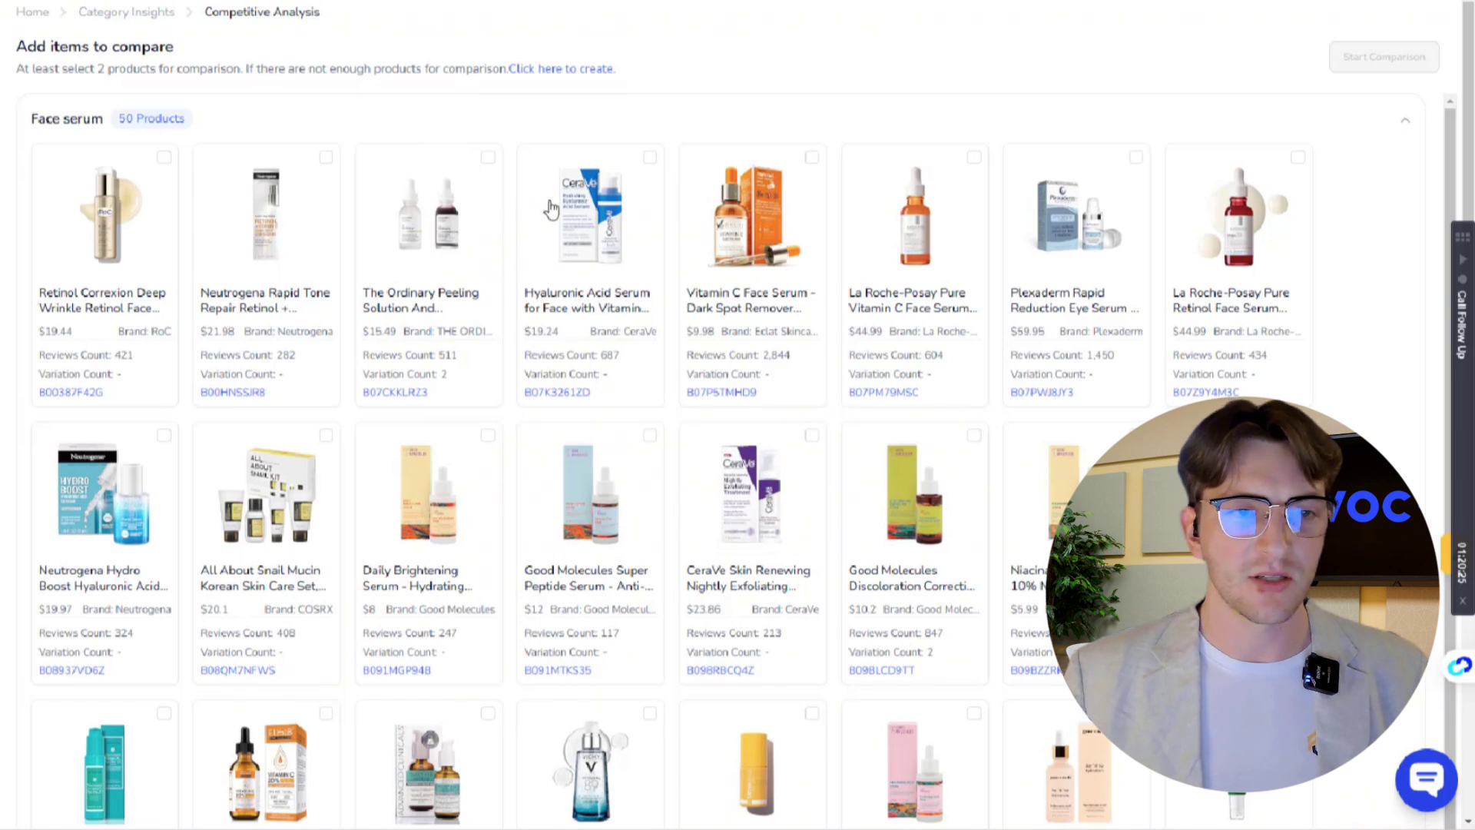
left_click(120, 224)
left_click(463, 206)
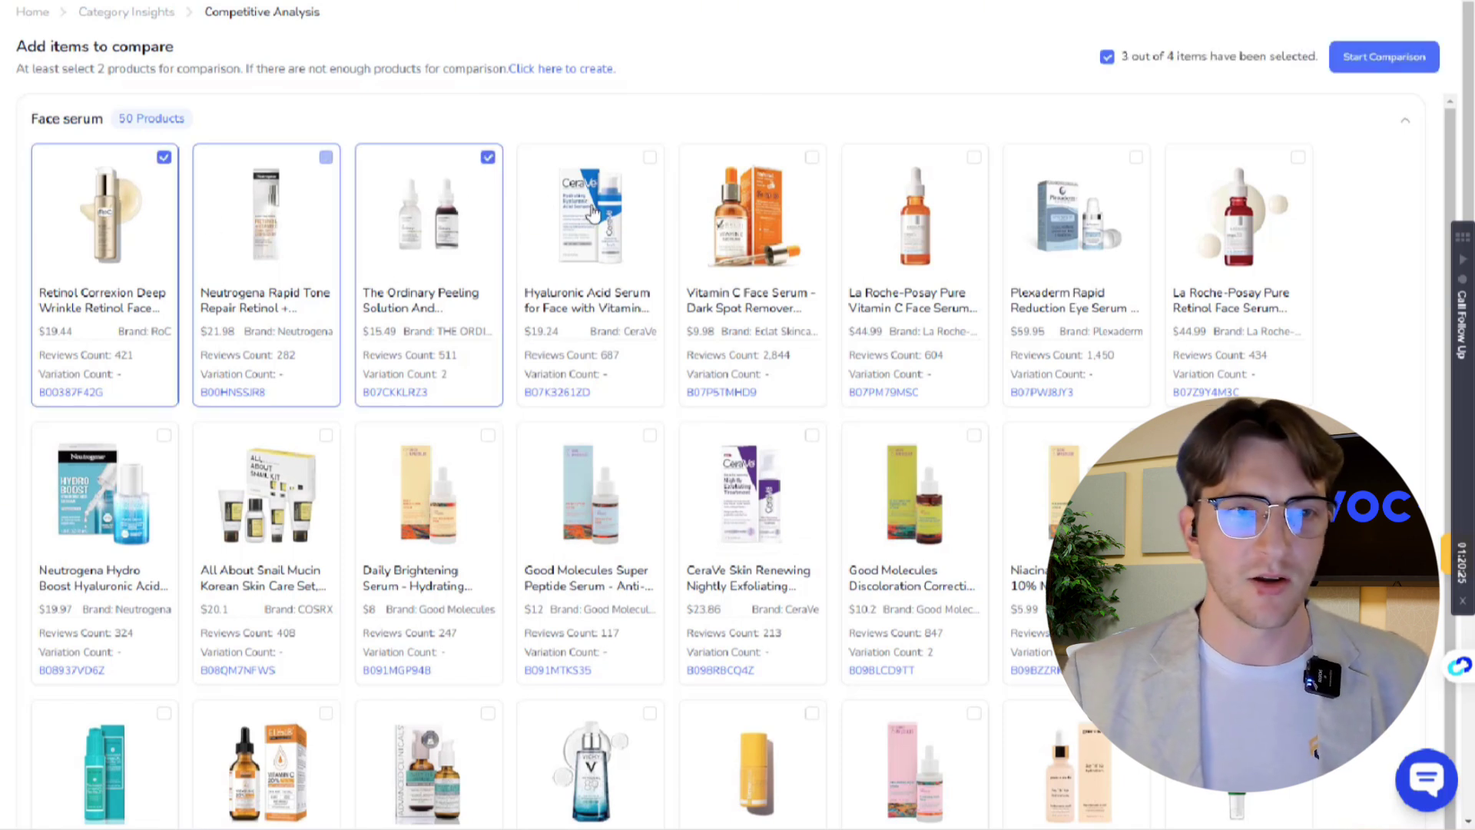
left_click(152, 14)
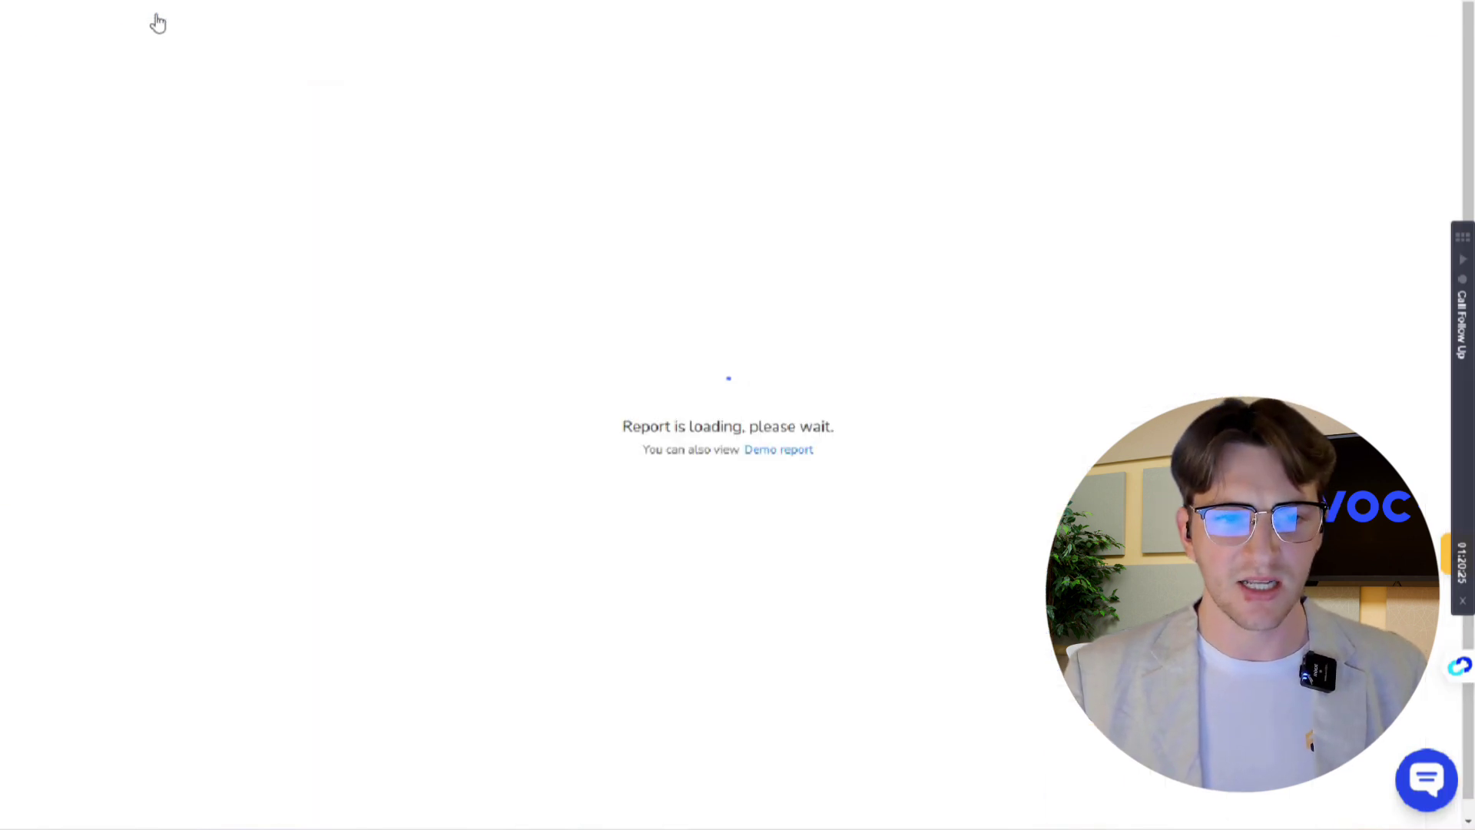
Compare the four products' Customer Profile rows and their Customer Sentiment pros and cons in the Competitive Analysis
scroll(507, 154, "down", 4)
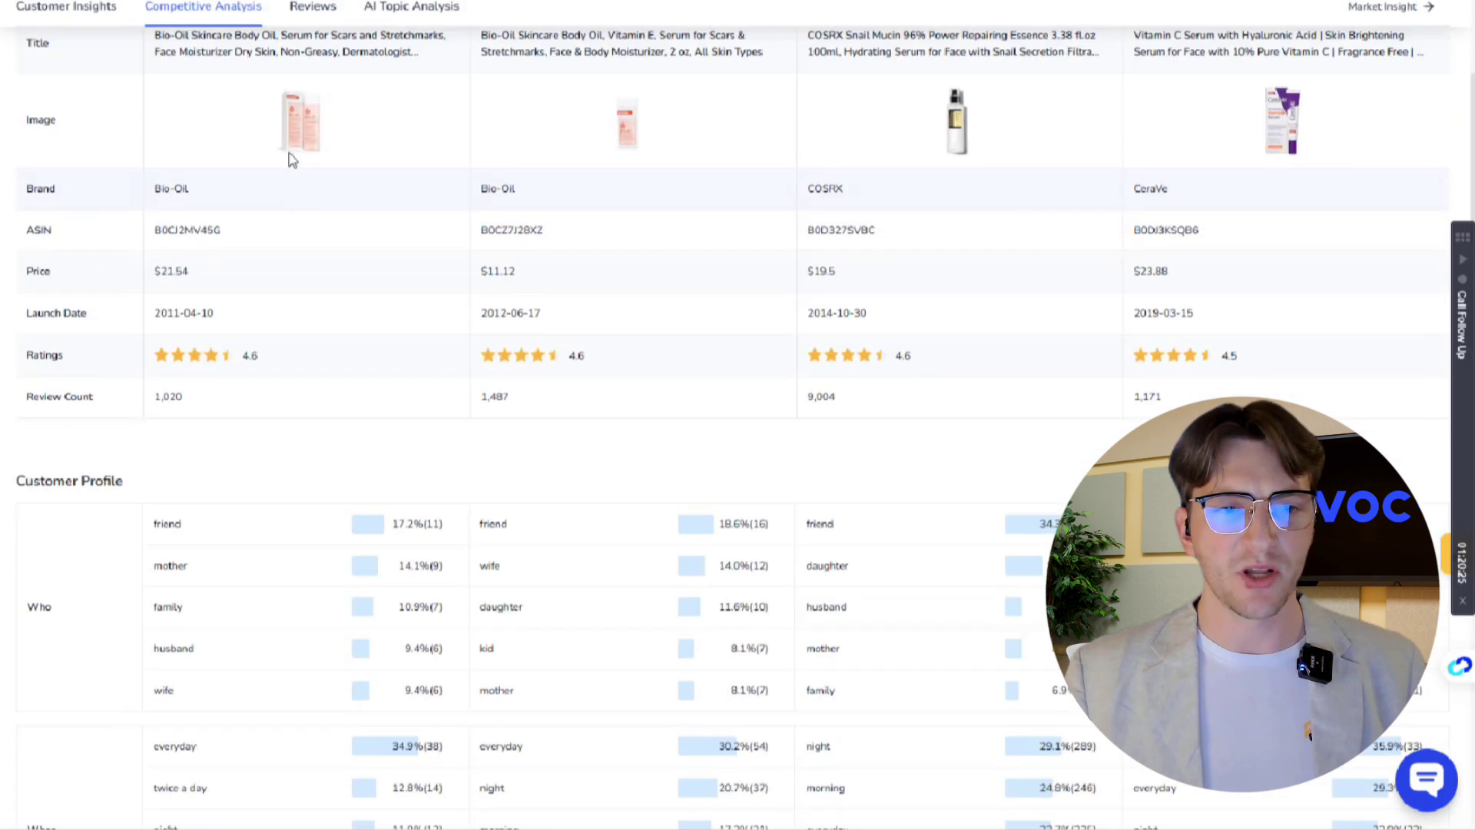
scroll(285, 246, "down", 2)
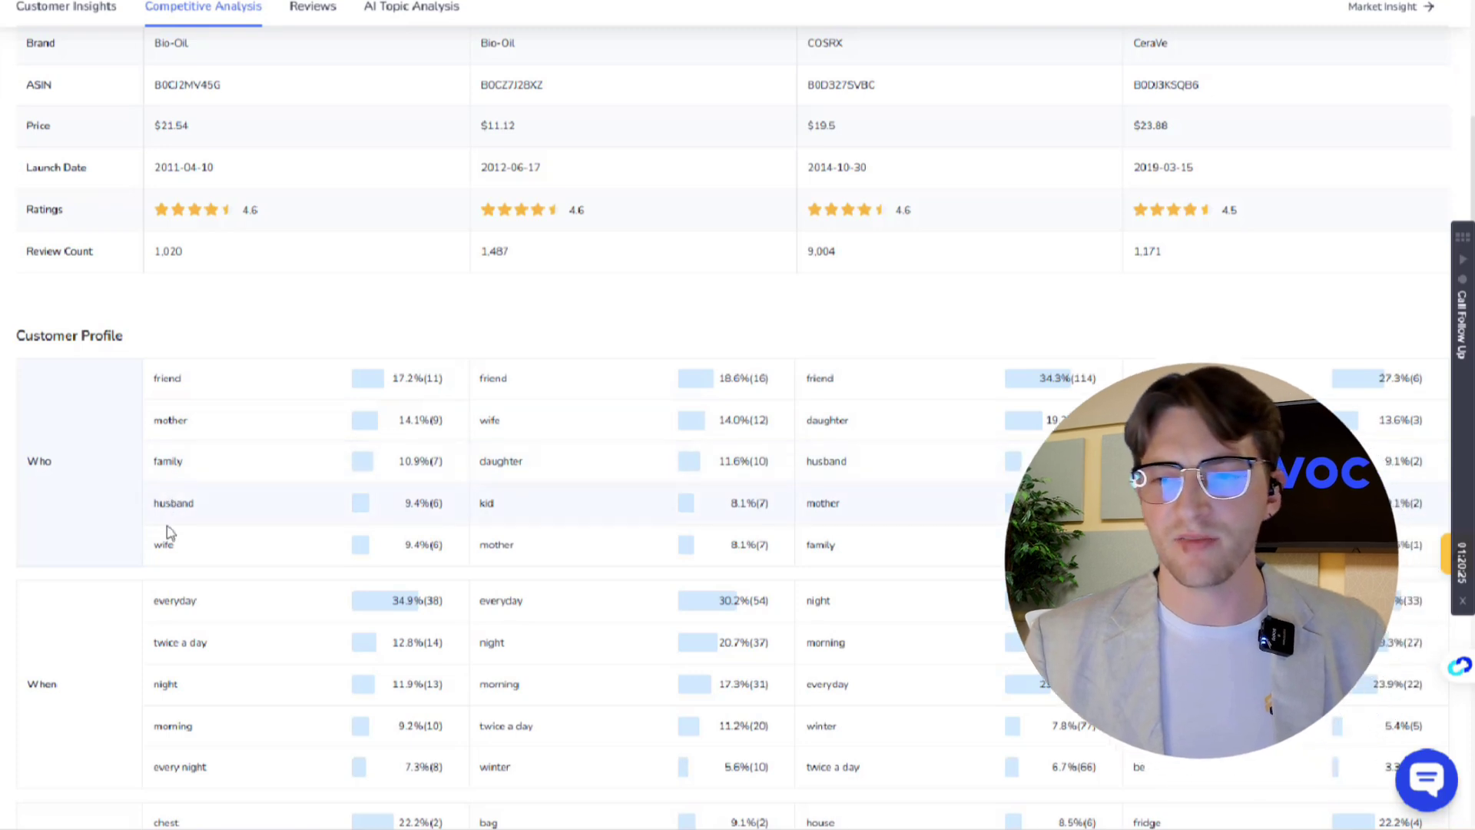
scroll(781, 501, "up", 2)
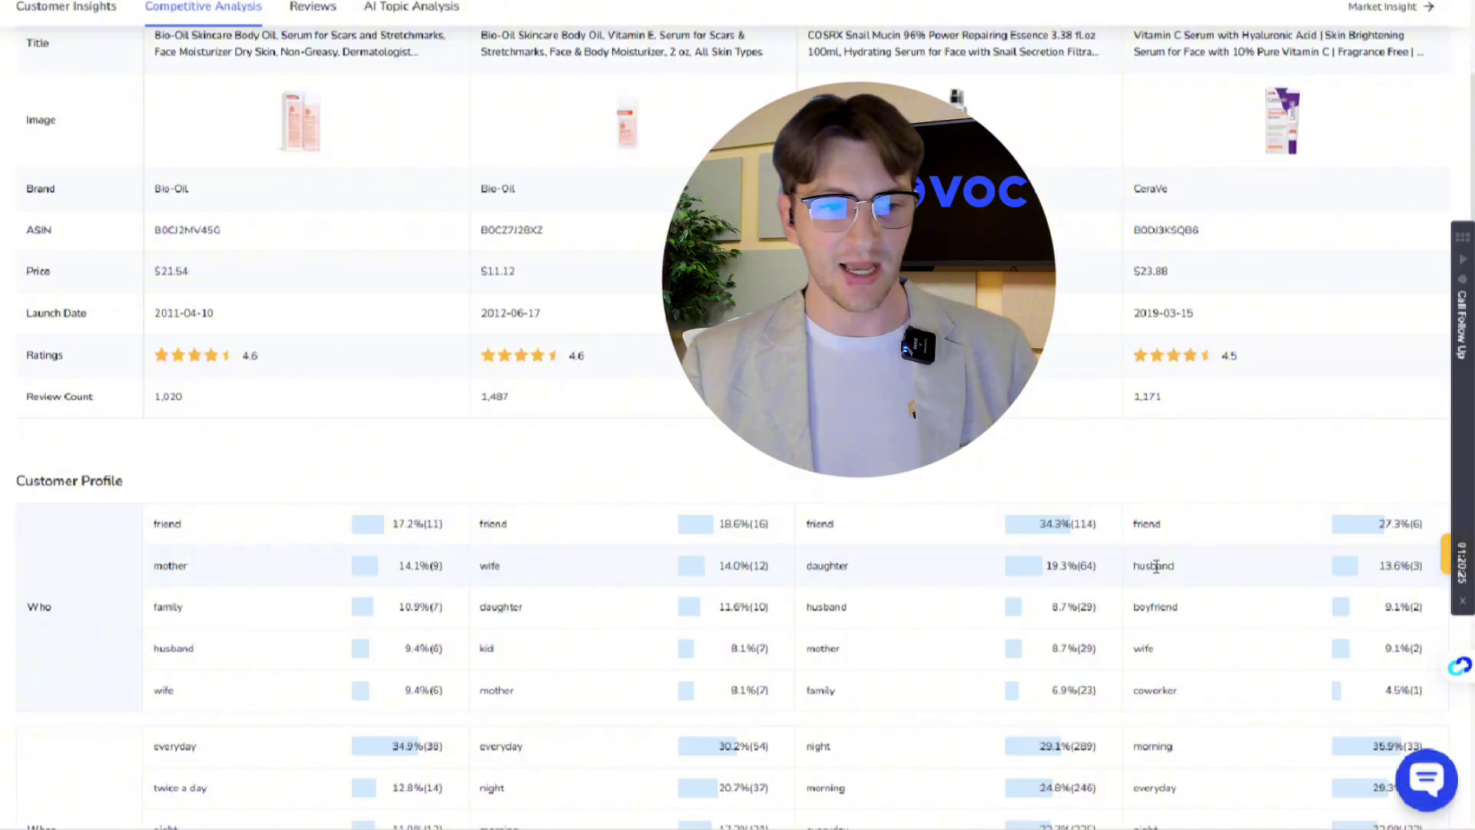
scroll(407, 265, "down", 12)
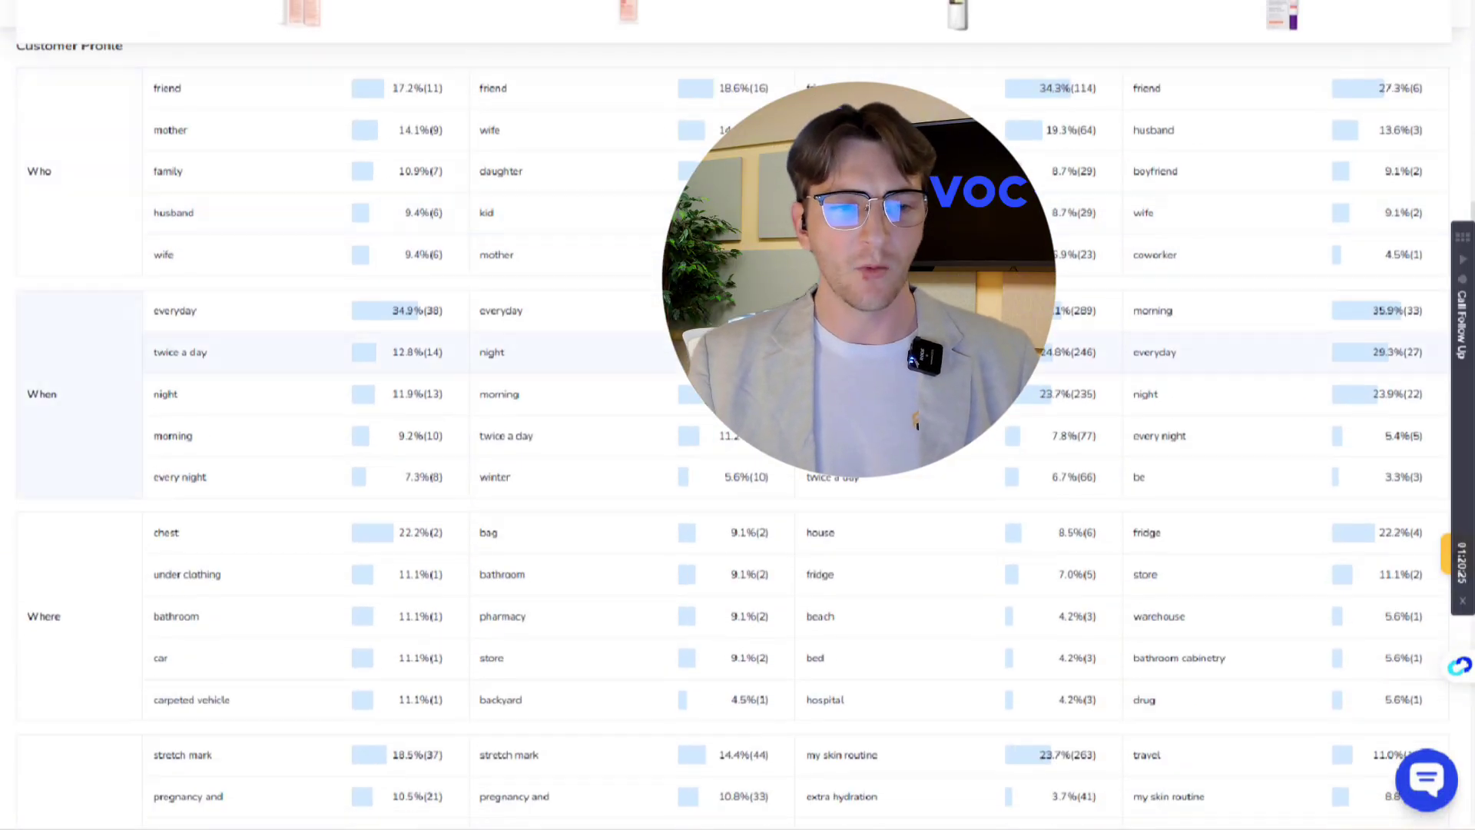
scroll(407, 265, "down", 4)
scroll(619, 320, "up", 2)
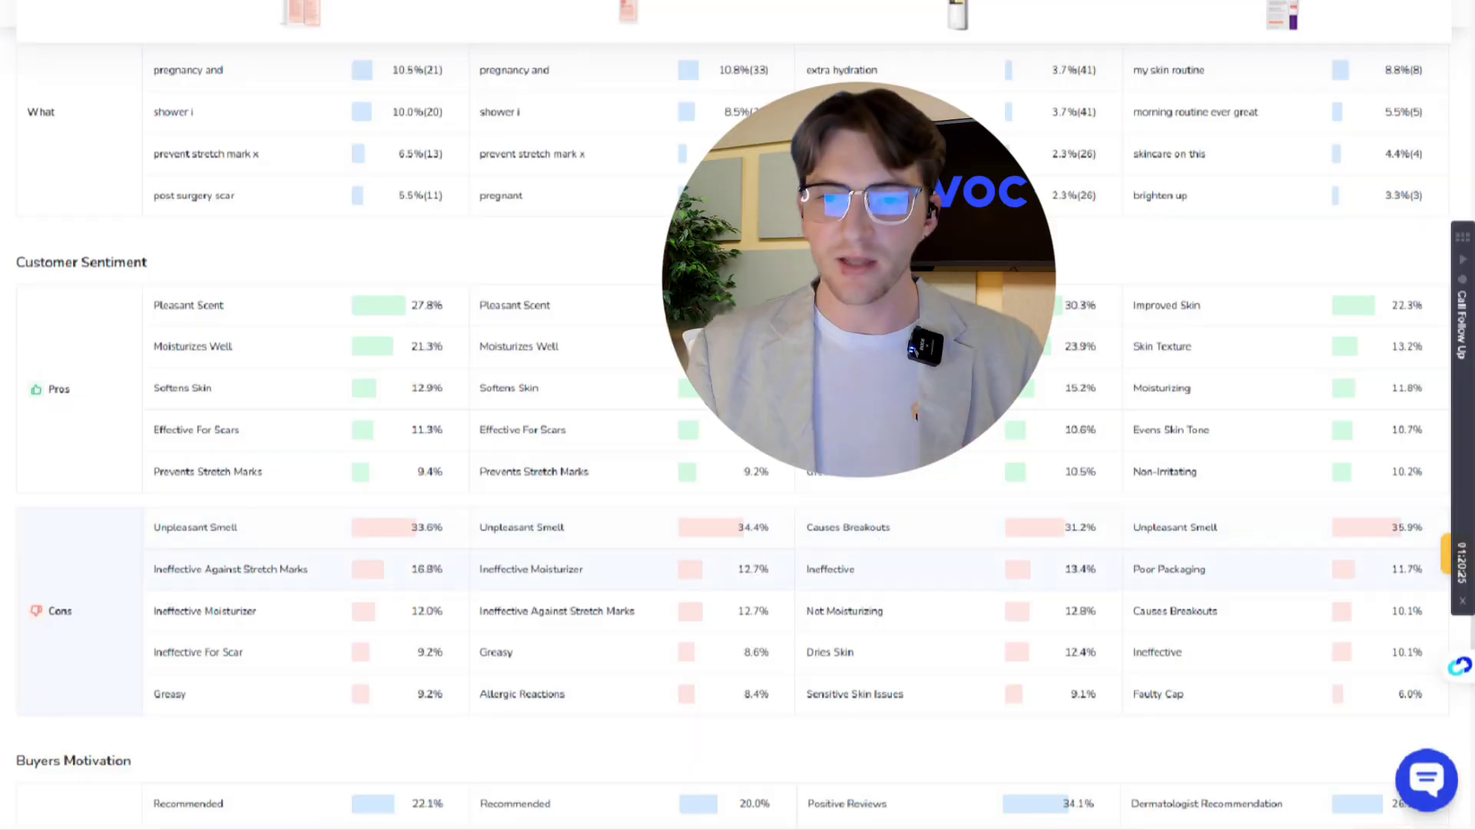
Compare the four products' Buyers Motivation and Customer Expectations rows in the Competitive Analysis
scroll(712, 585, "down", 1)
scroll(713, 586, "down", 6)
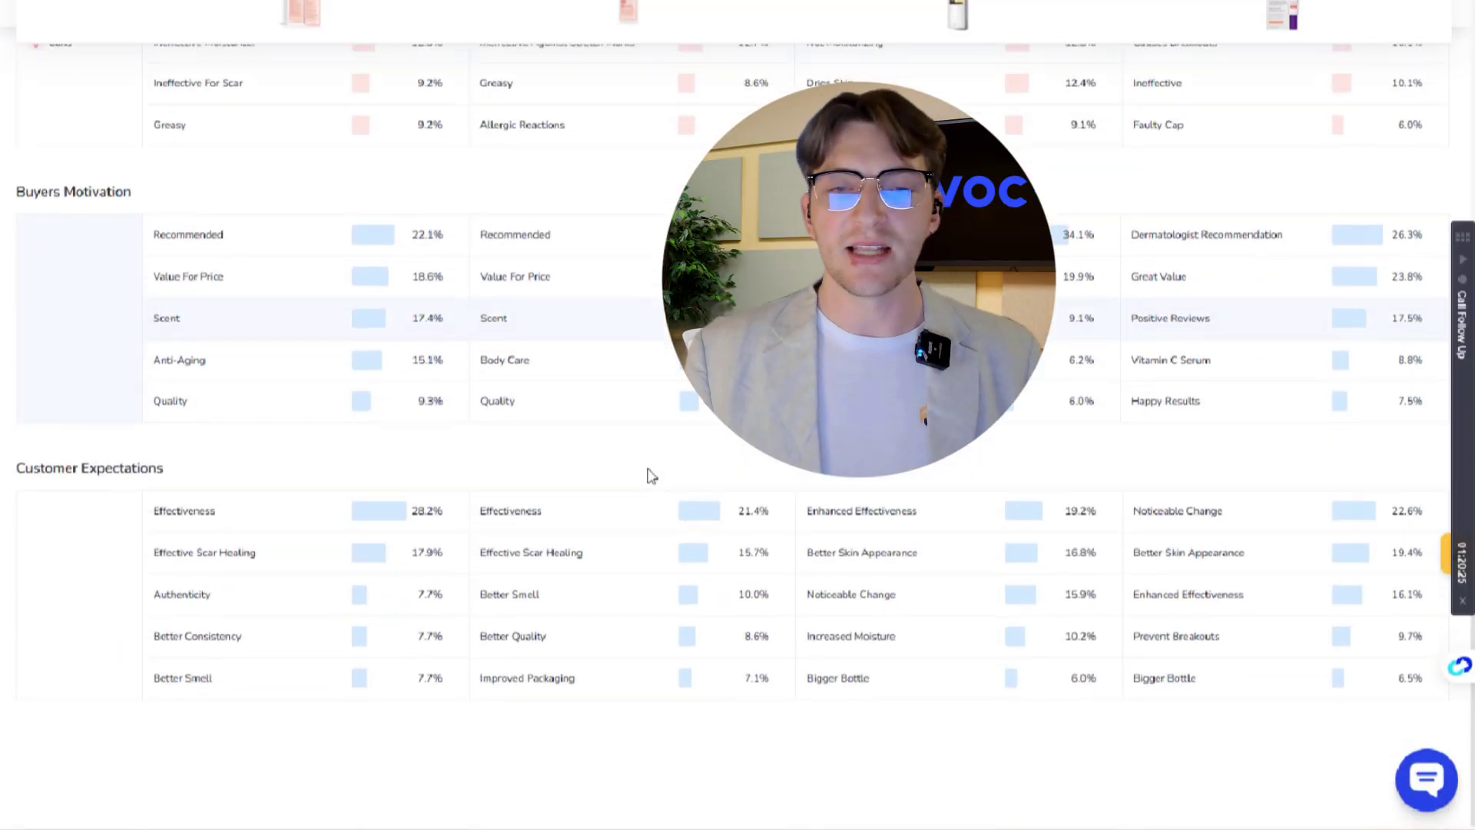
scroll(649, 471, "up", 20)
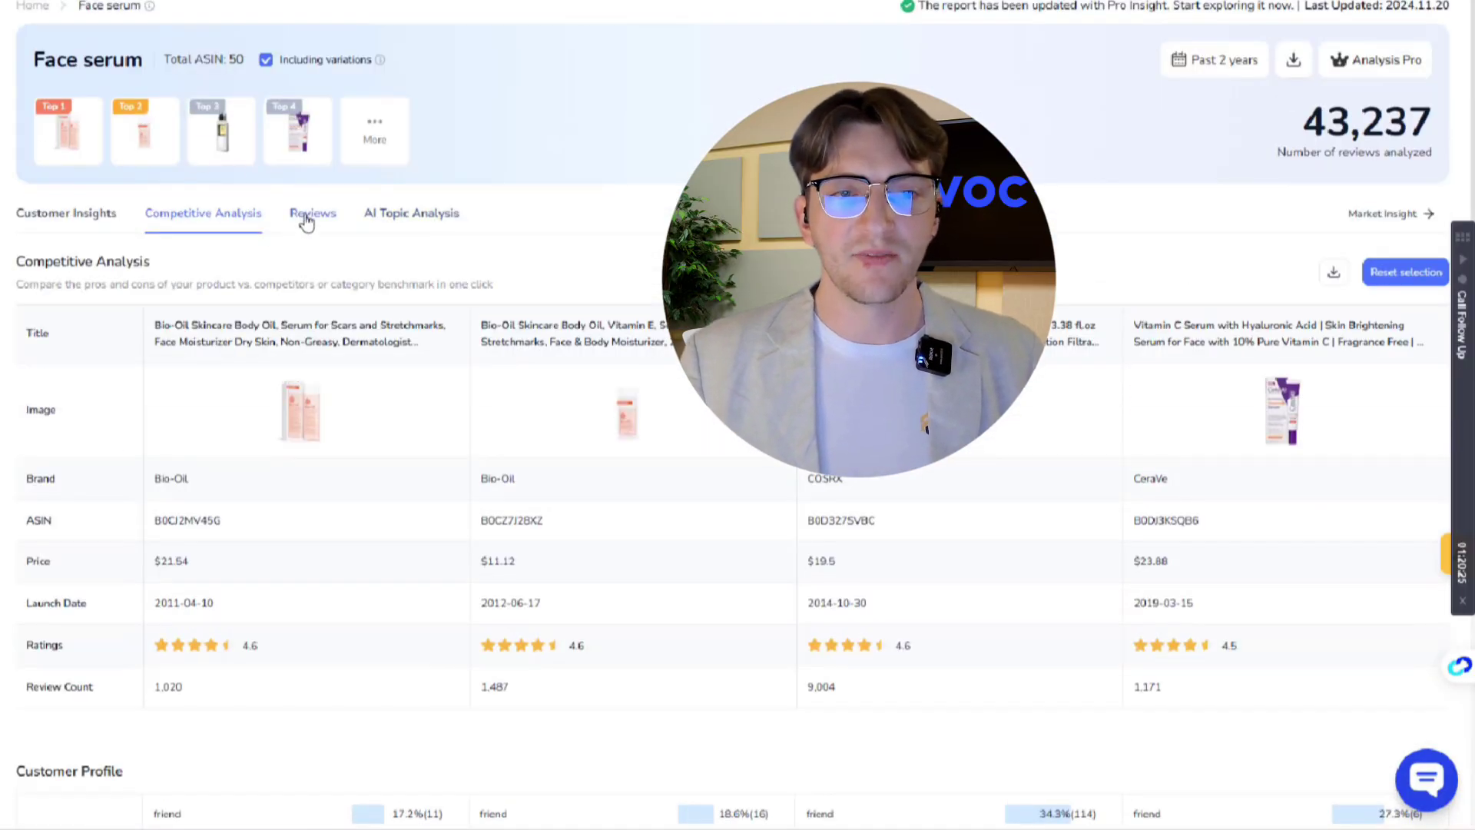
Open the Face serum report's Reviews list and point out the number of reviews analyzed
left_click(307, 219)
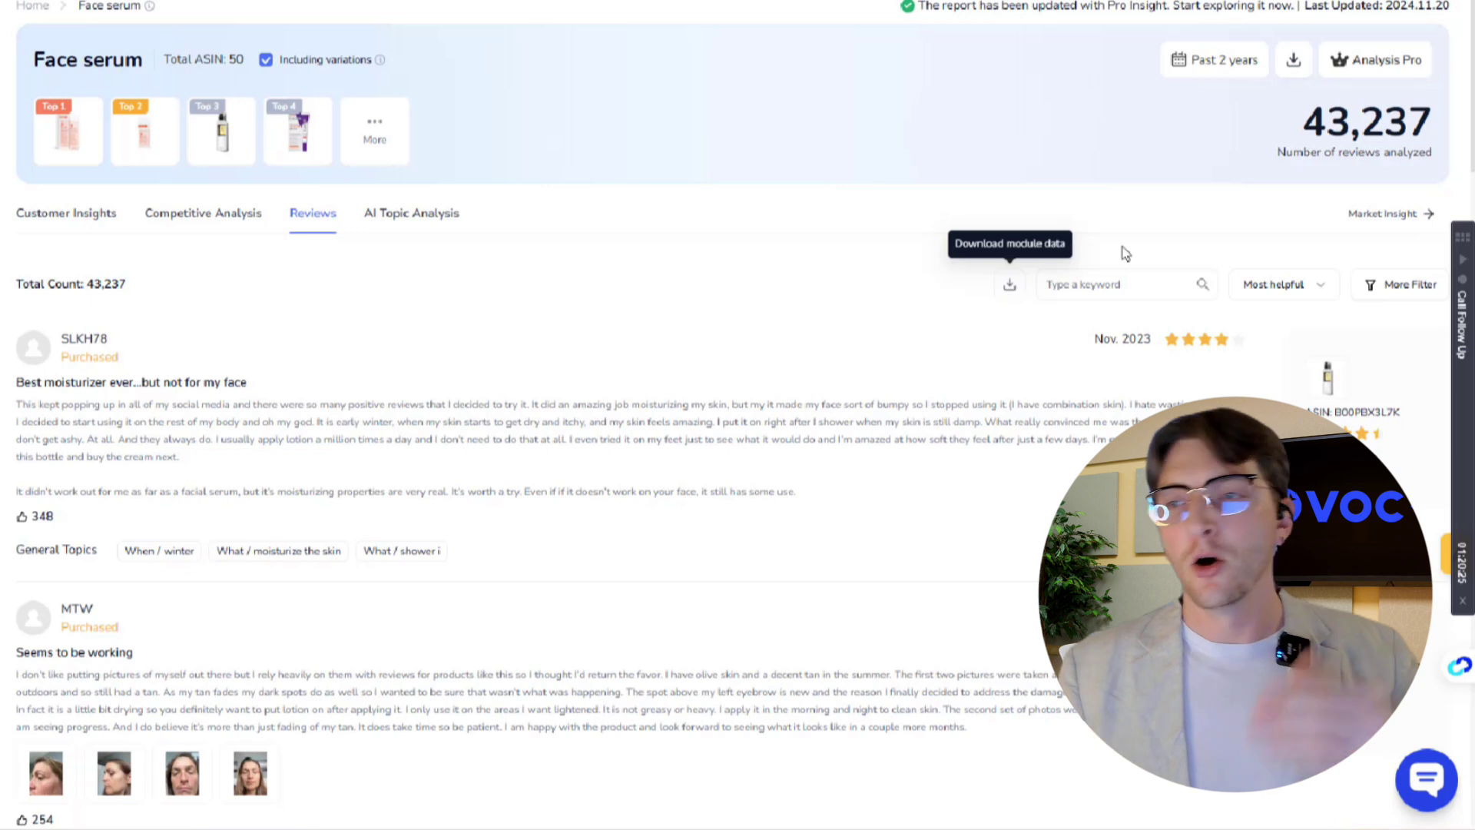
left_click_drag(1304, 122, 1401, 123)
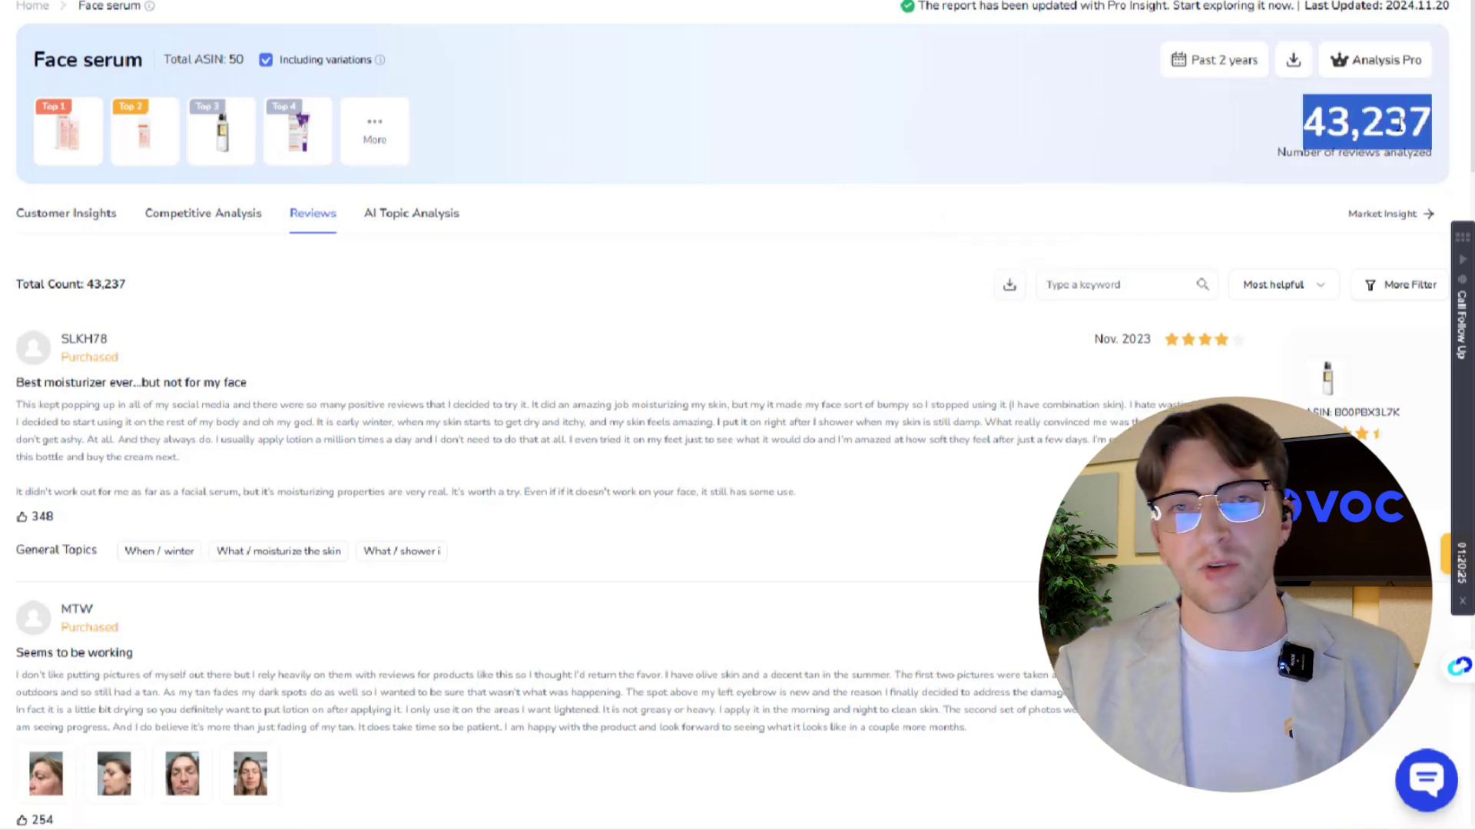
left_click(1232, 121)
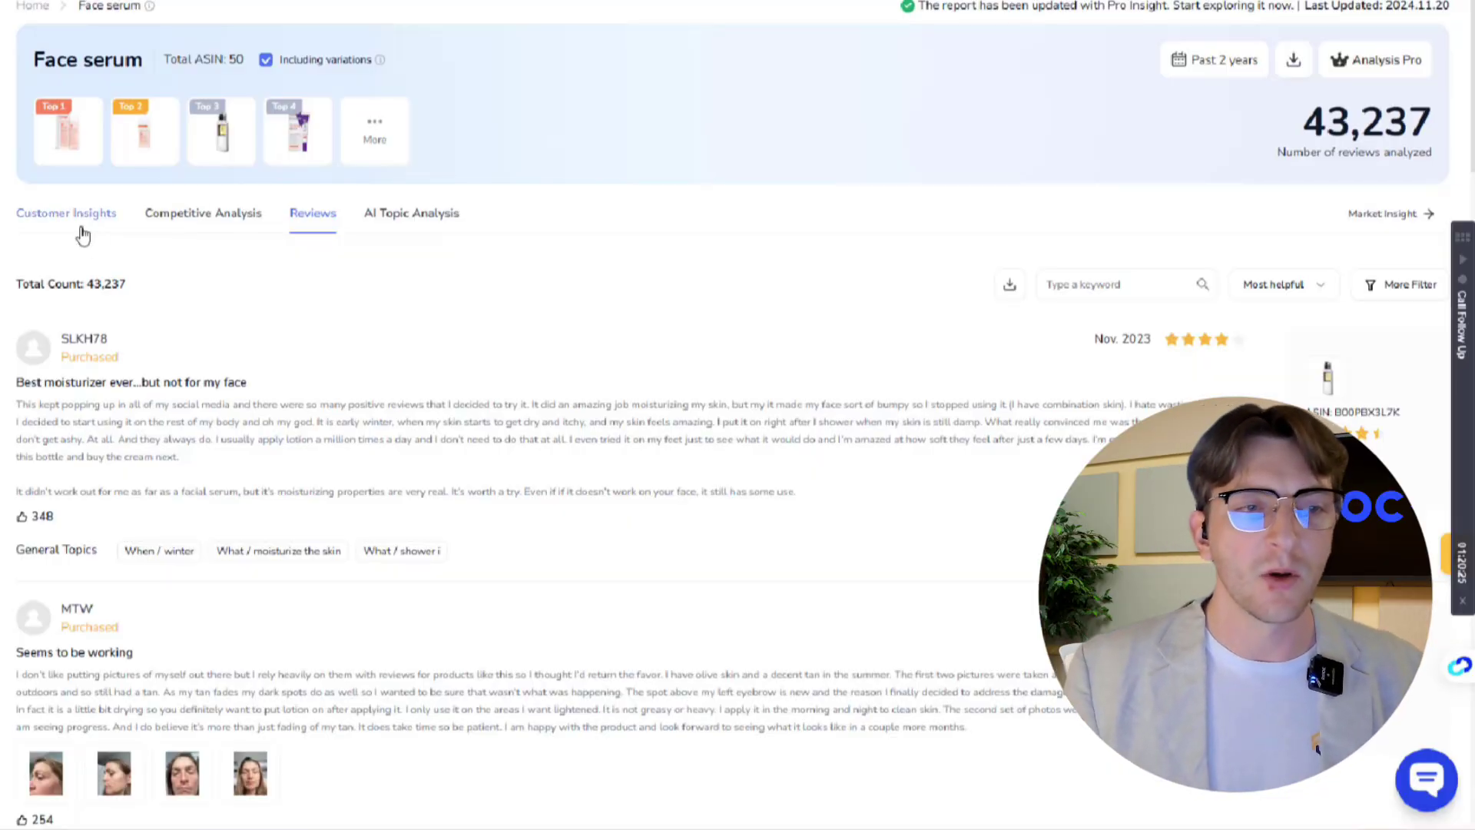
Return to Customer Insights and filter the report's topics to mother under Who
left_click(67, 214)
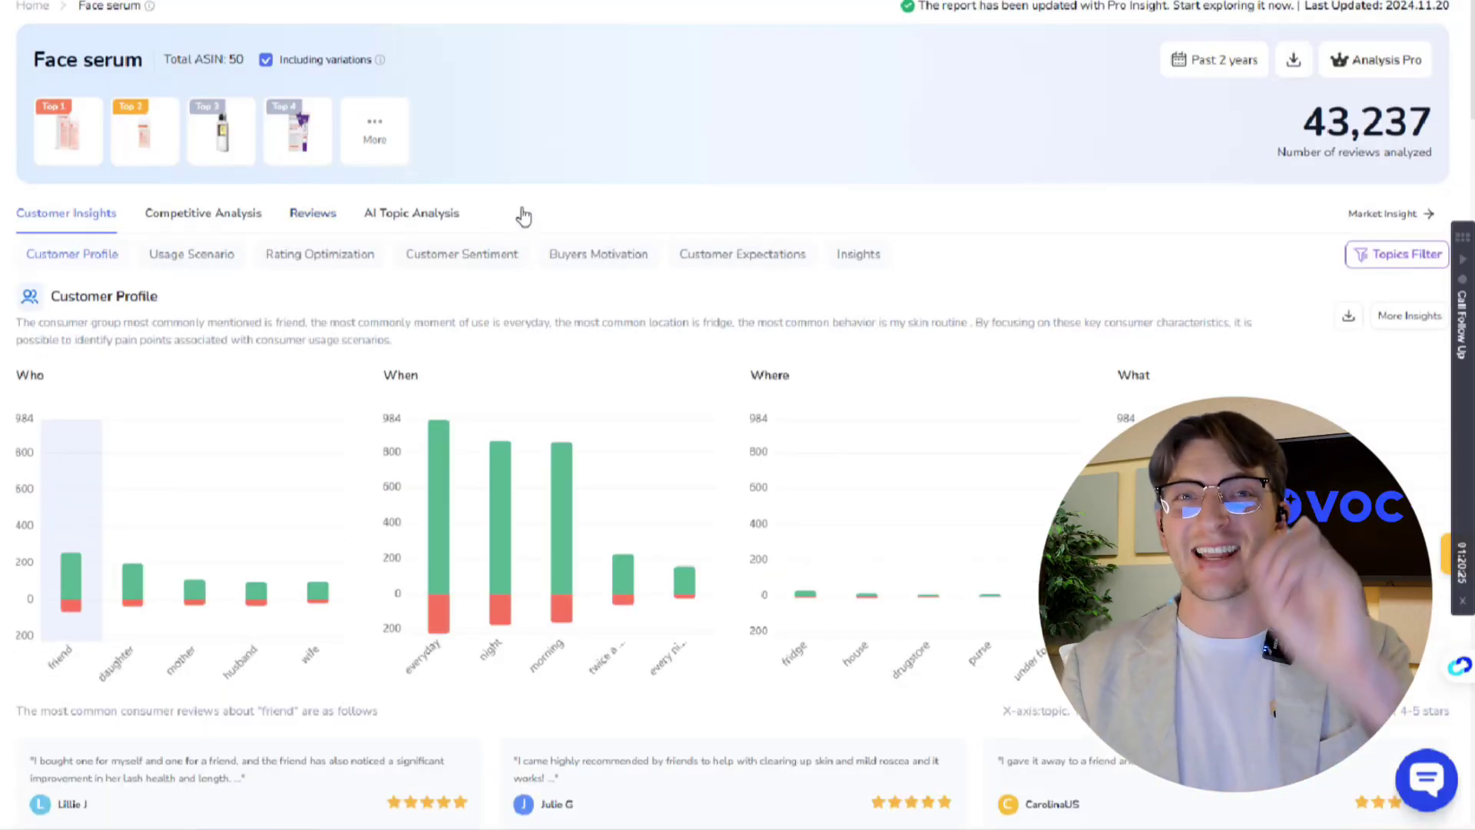
left_click(1373, 267)
left_click(843, 373)
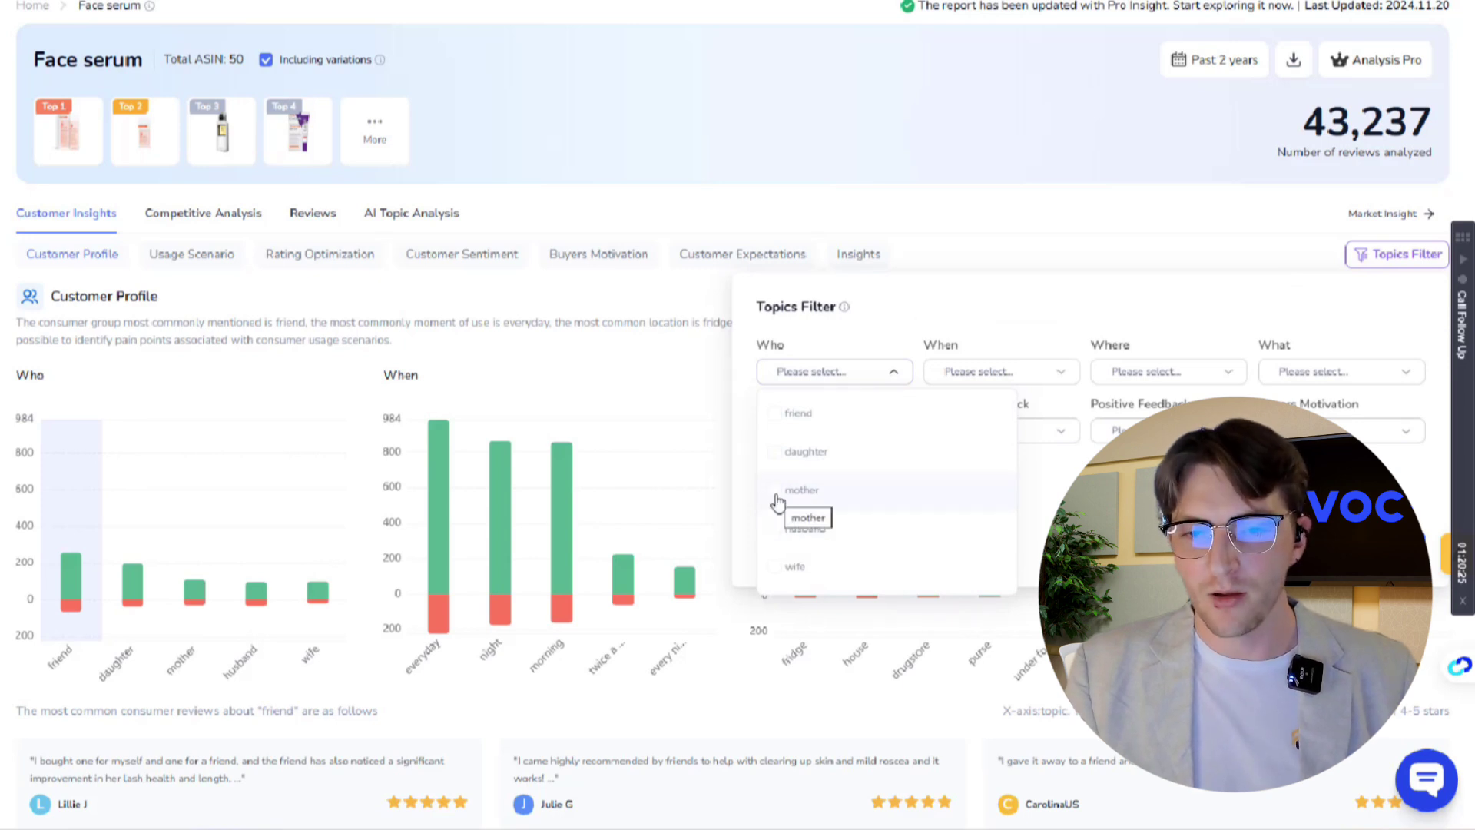
left_click(779, 501)
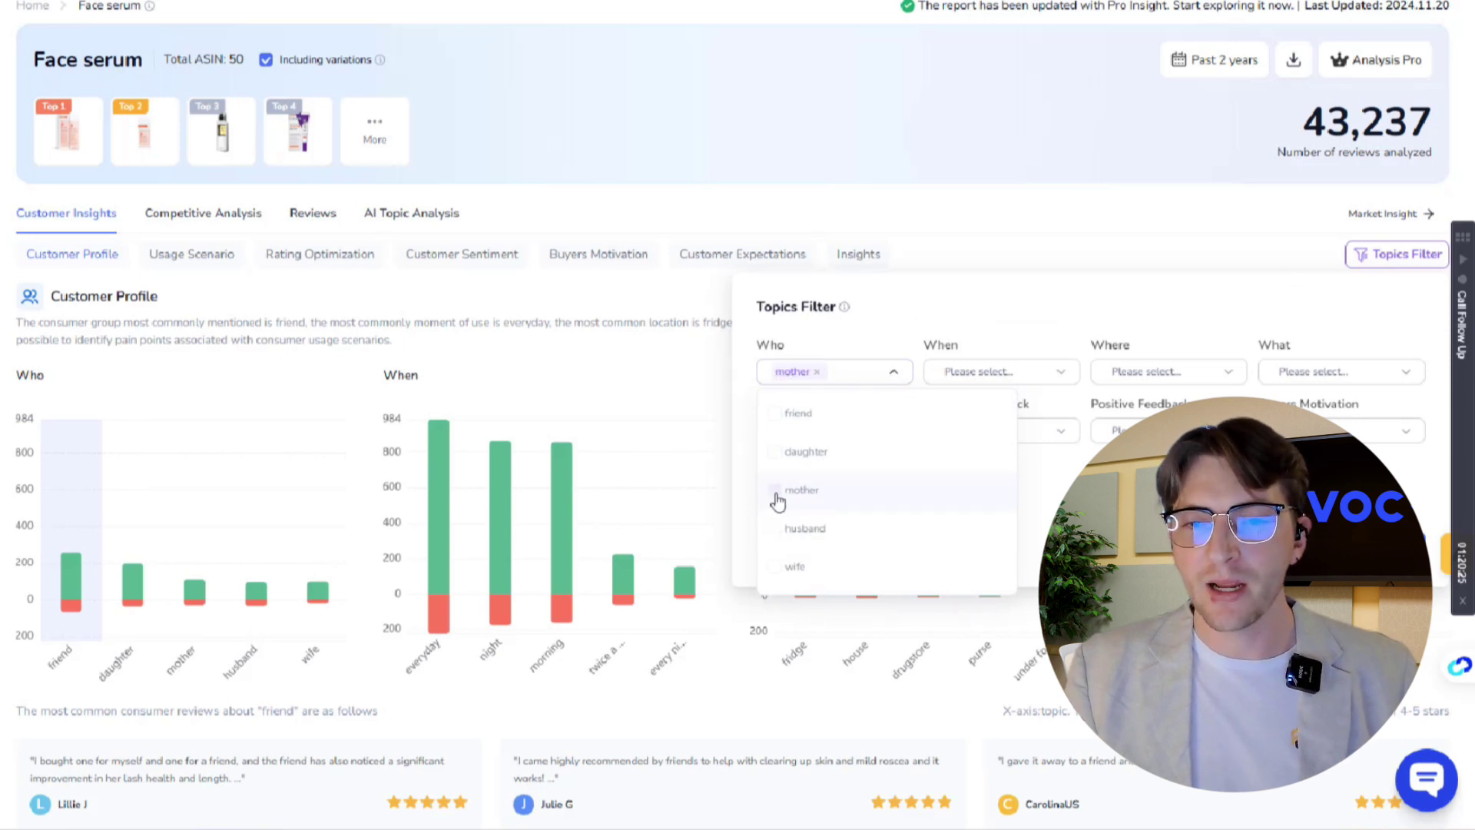
left_click(939, 301)
left_click(646, 154)
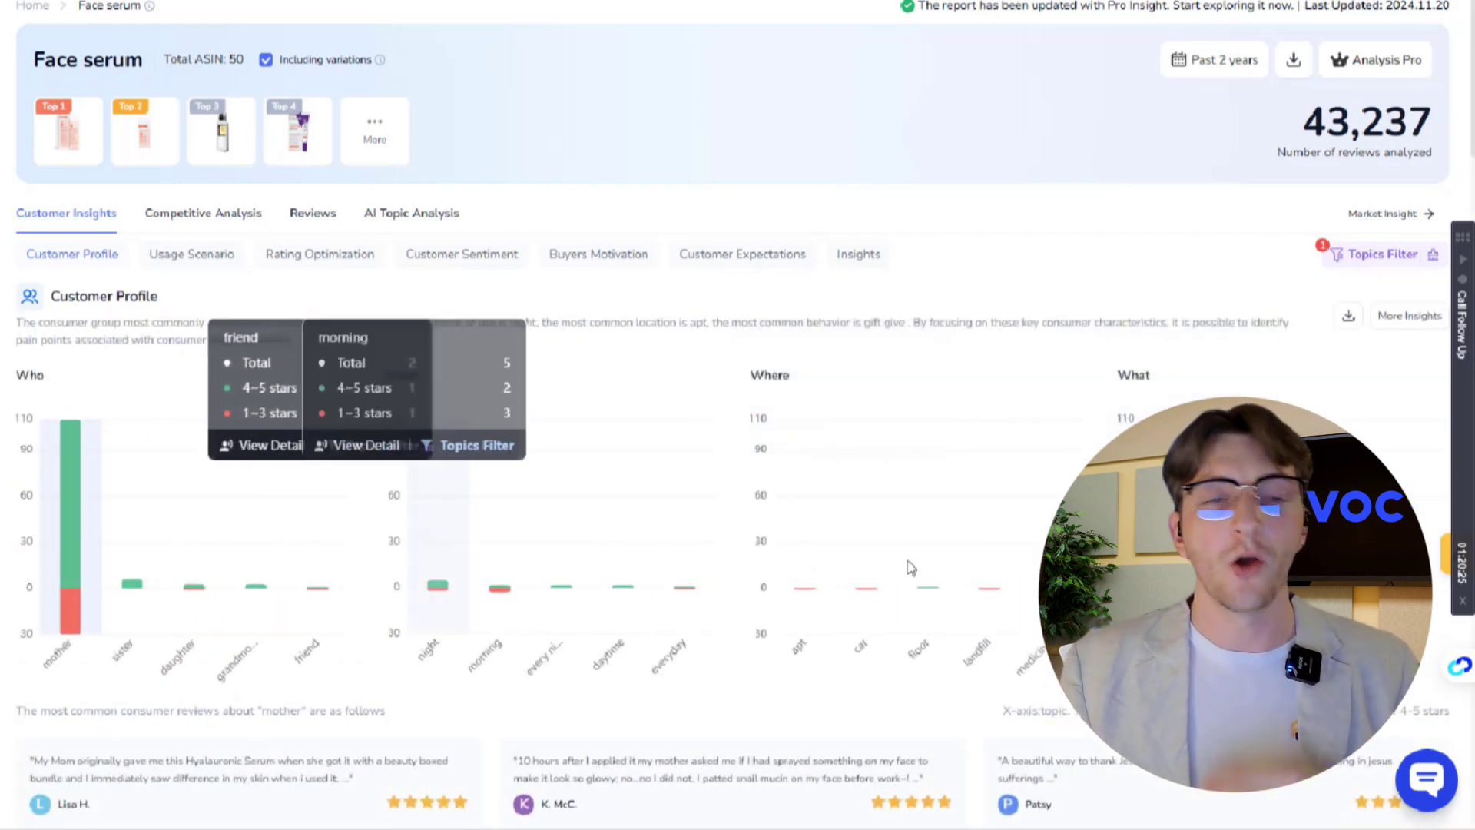
Go through the mother-filtered report from Usage Scenario and Rating Optimization to Customer Expectations and Insights
scroll(779, 319, "down", 1)
scroll(778, 319, "down", 10)
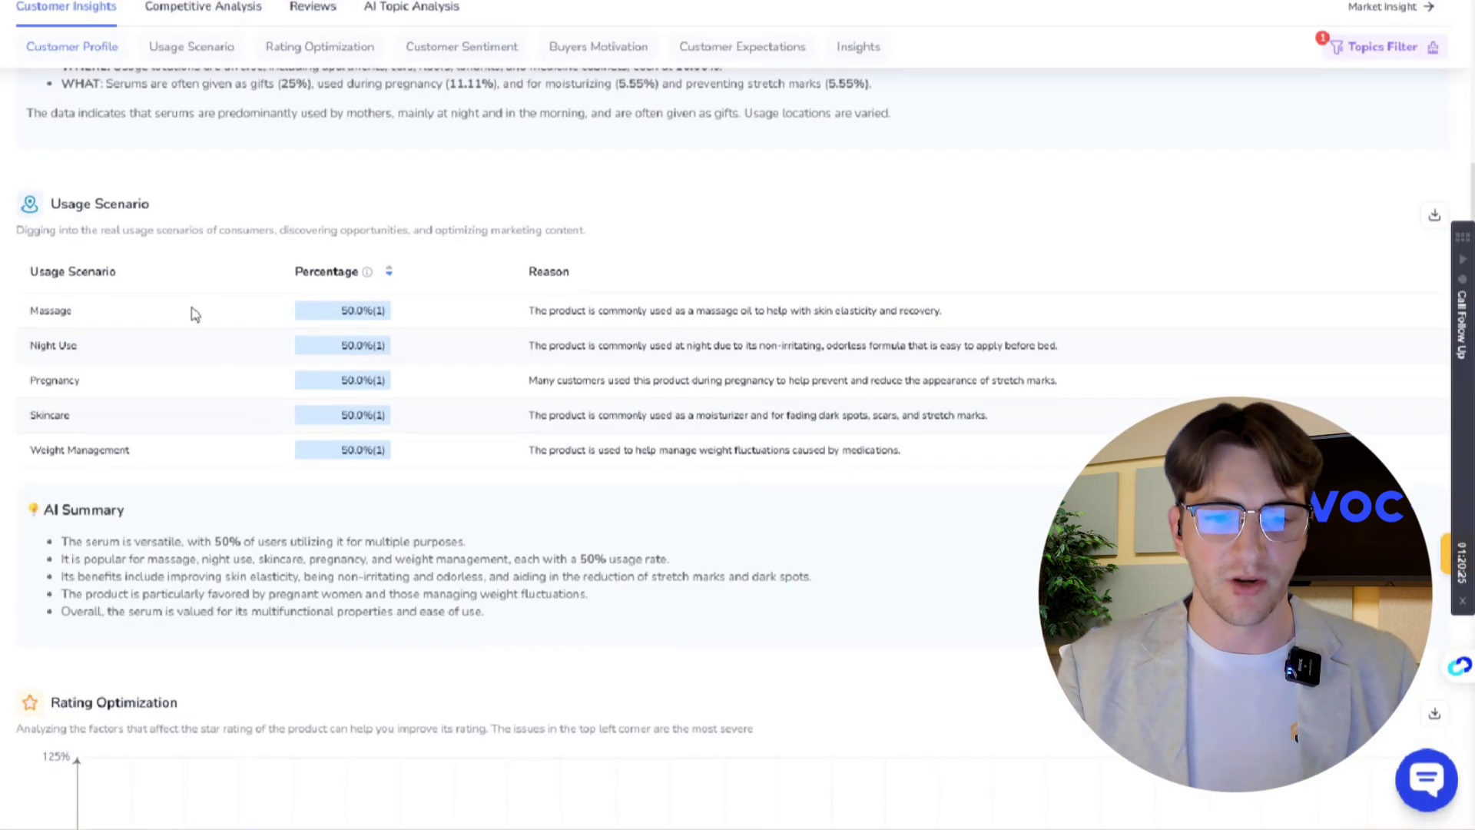
scroll(369, 345, "down", 4)
scroll(415, 447, "down", 15)
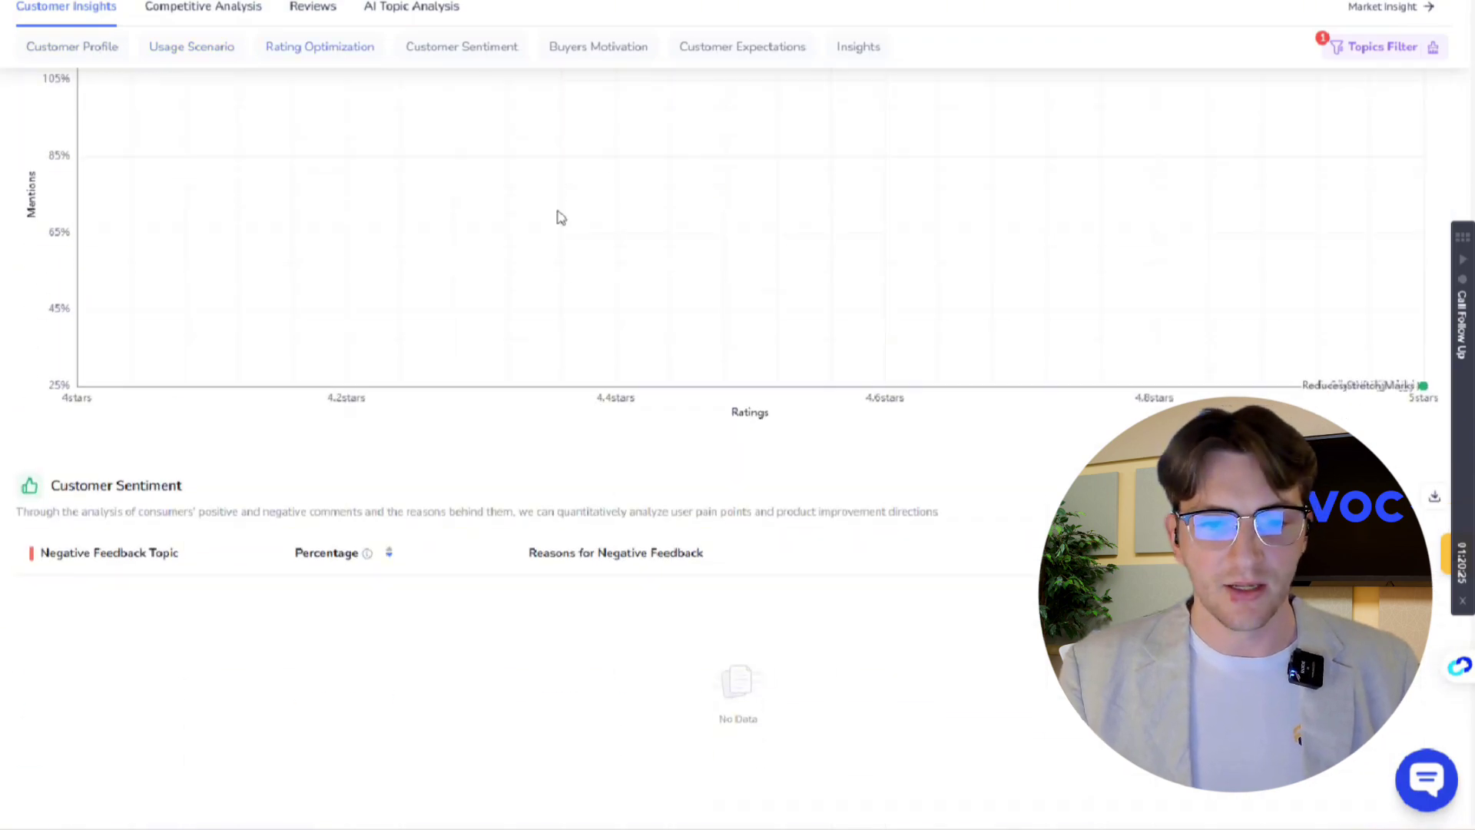
scroll(473, 334, "down", 2)
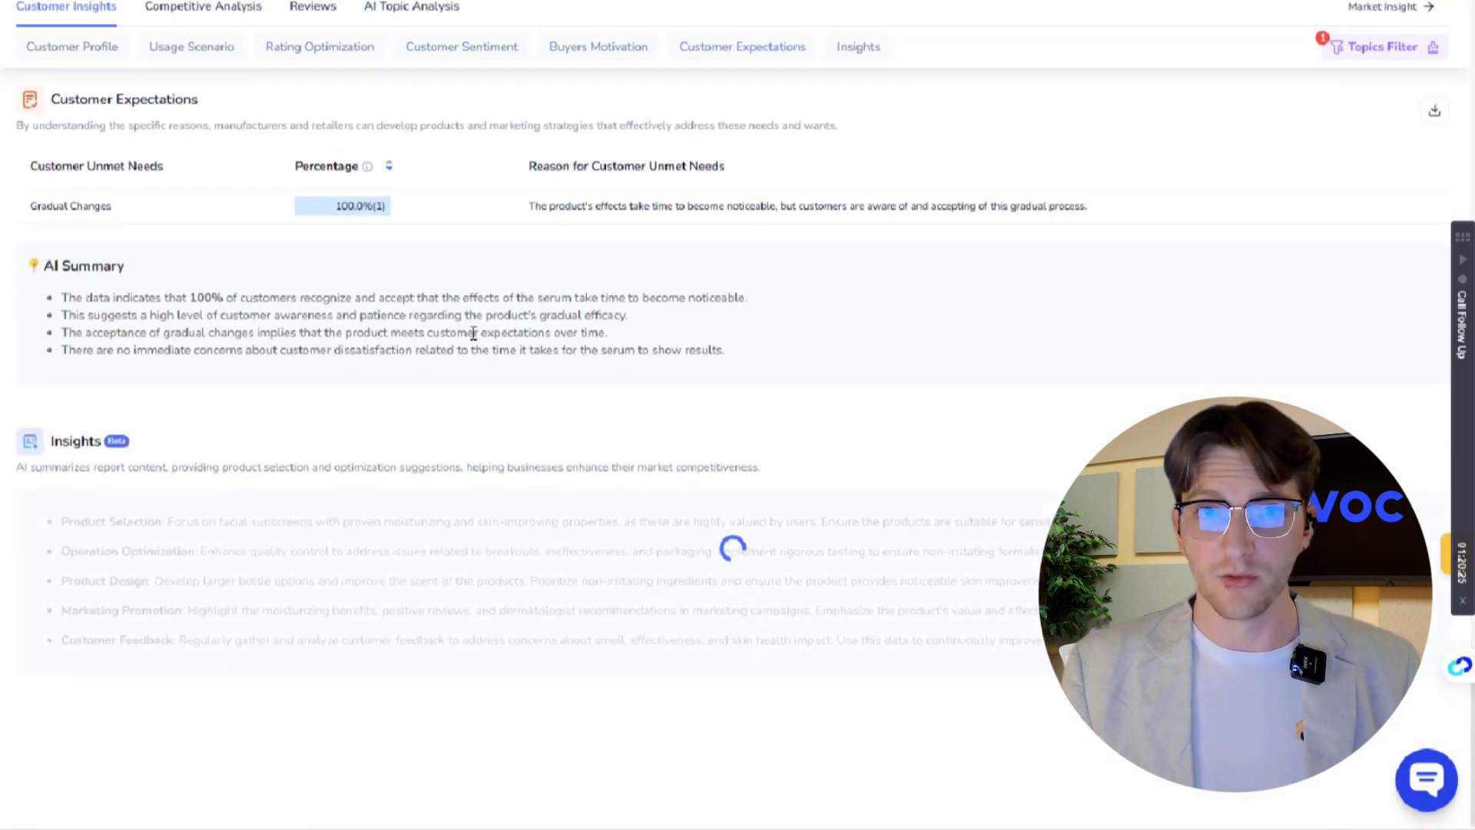
scroll(682, 465, "up", 20)
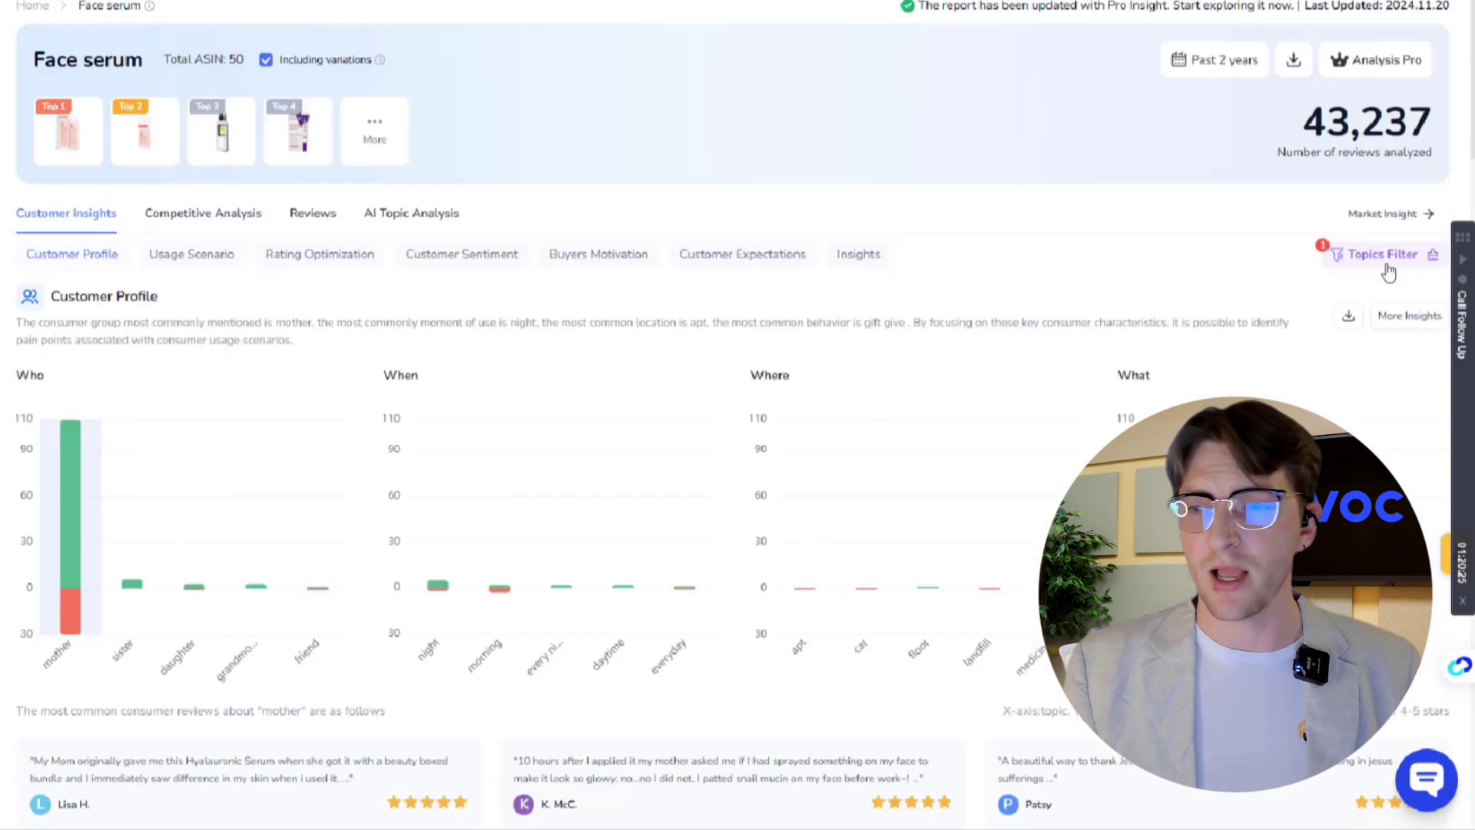
Change the Who topic filter from mother to husband and go through the filtered report down to Customer Expectations
left_click(1383, 255)
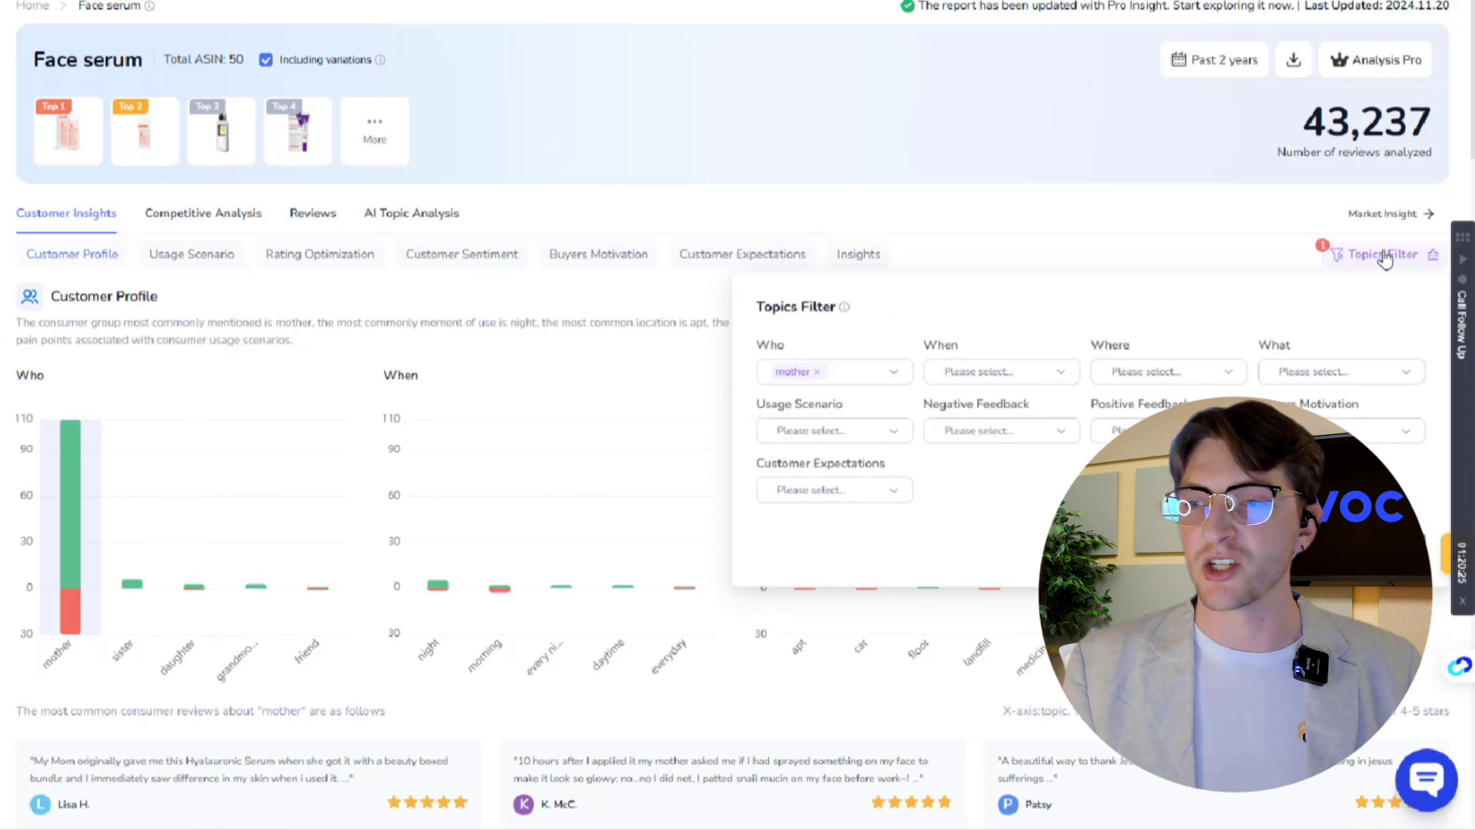
left_click(819, 374)
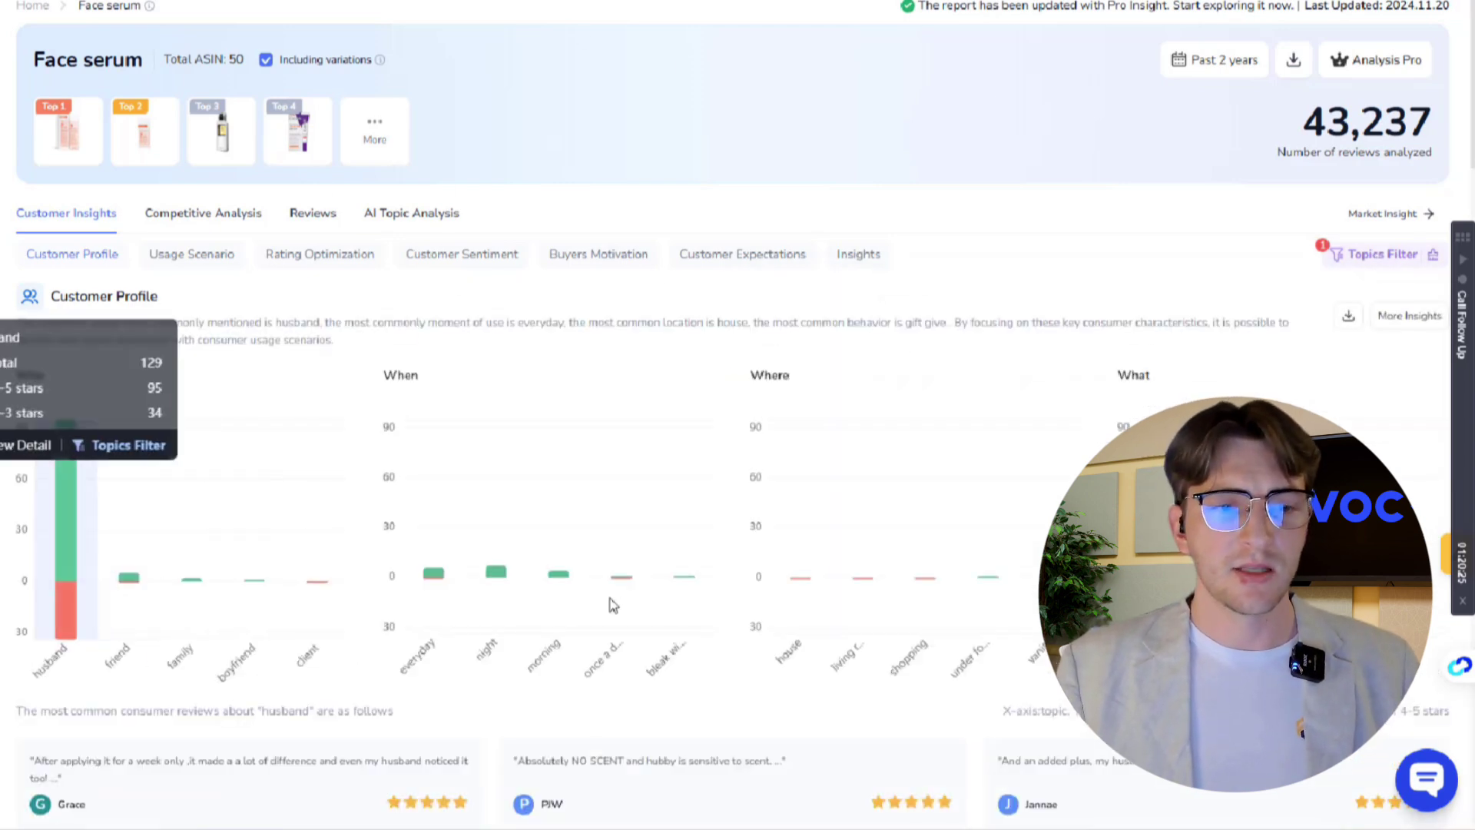
scroll(607, 307, "down", 15)
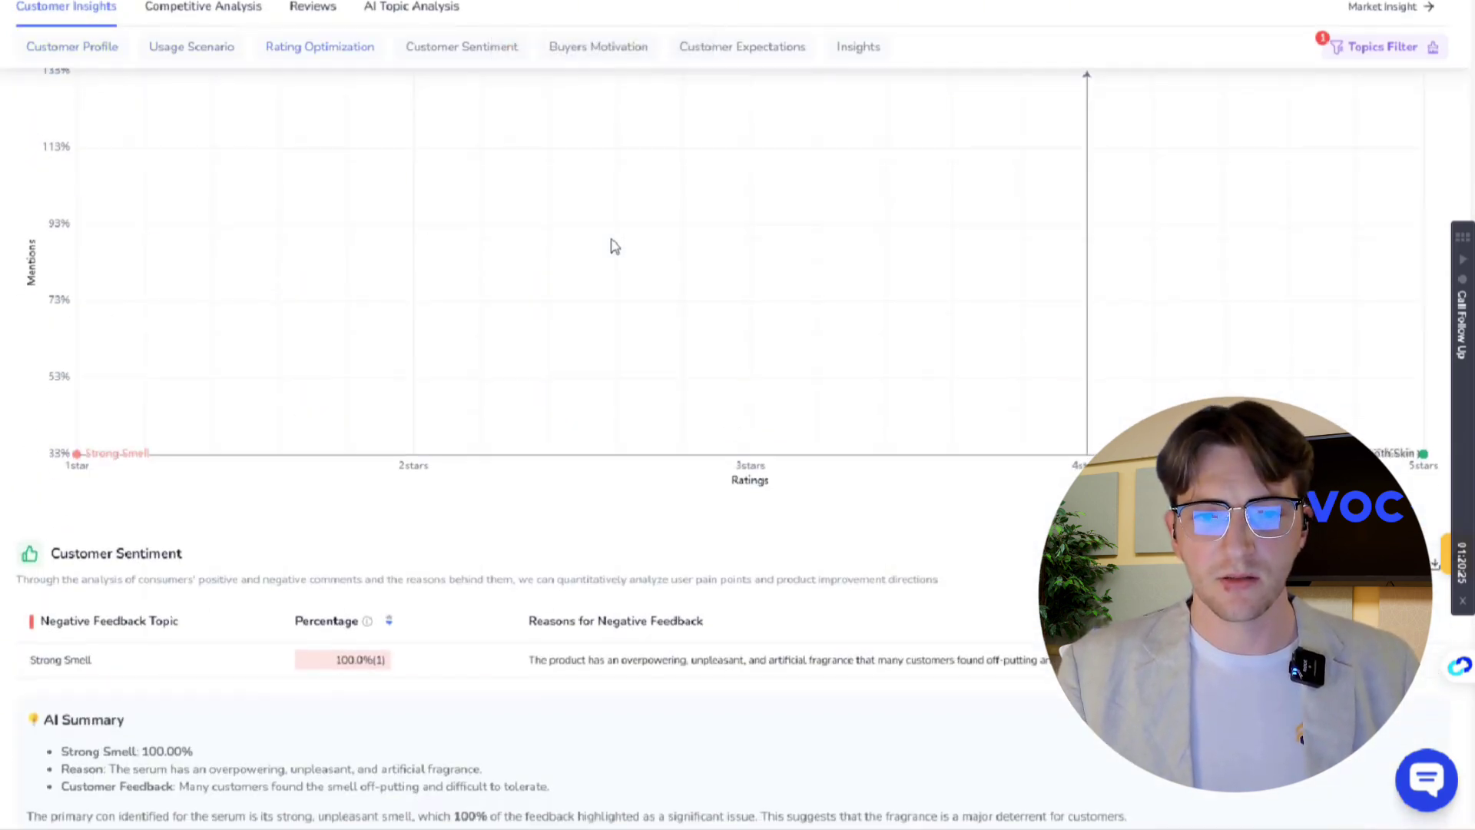
scroll(614, 247, "down", 15)
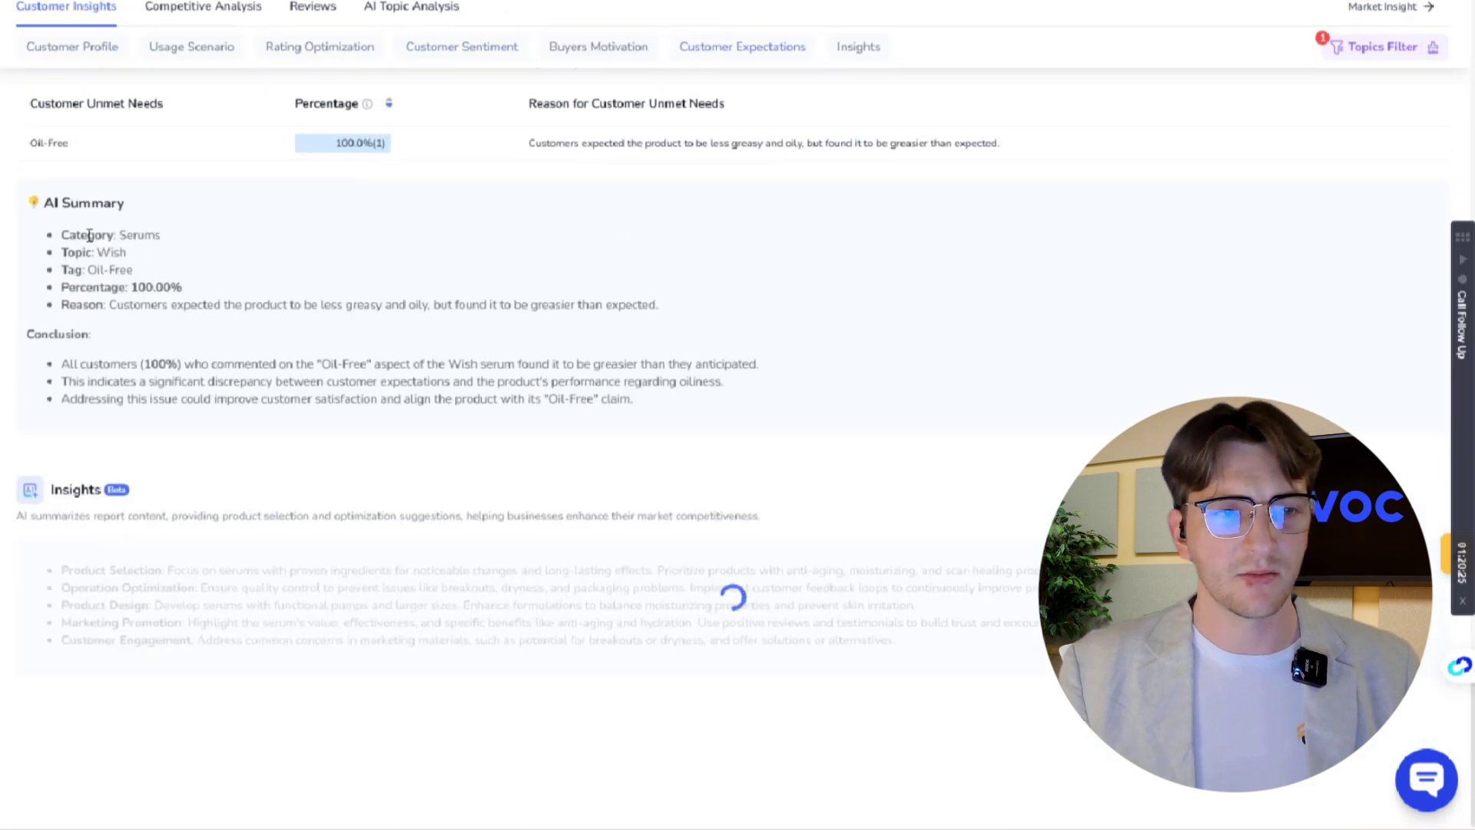
Examine the AI summaries of Customer Expectations and Buyers Motivation for the husband-filtered reviews
left_click_drag(62, 230, 168, 259)
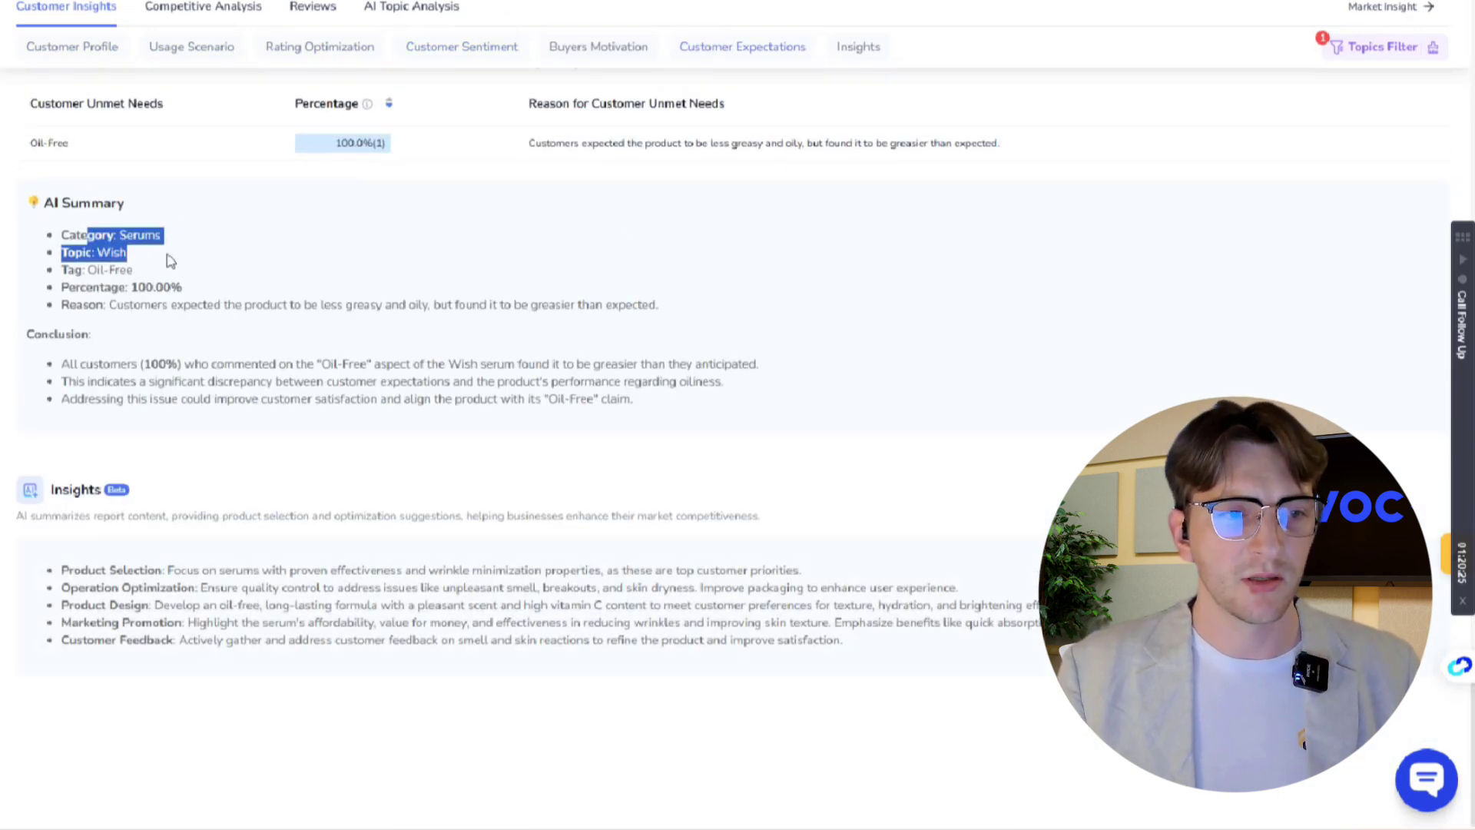
left_click(167, 282)
scroll(299, 400, "up", 8)
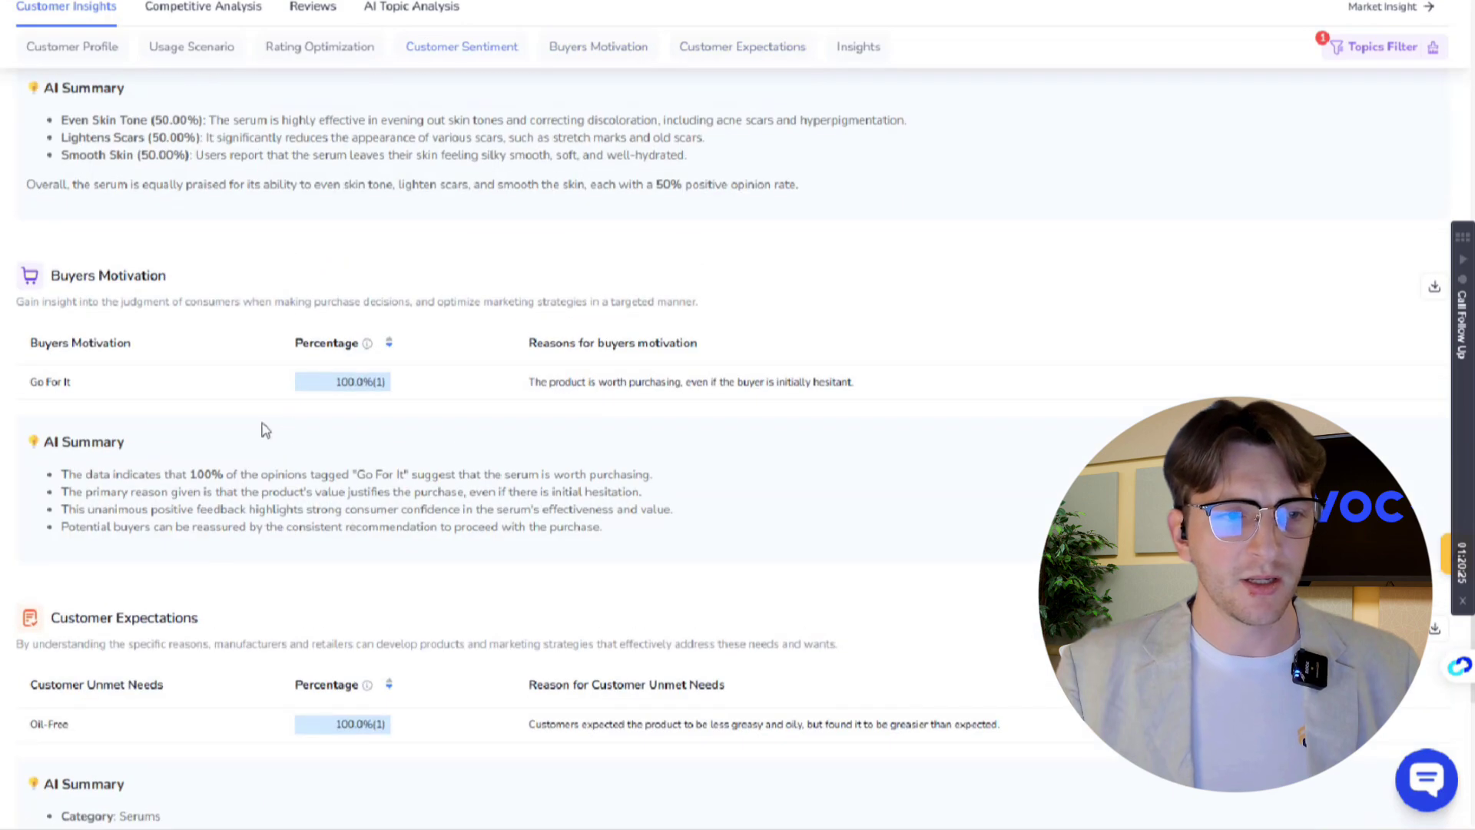
left_click_drag(107, 473, 471, 471)
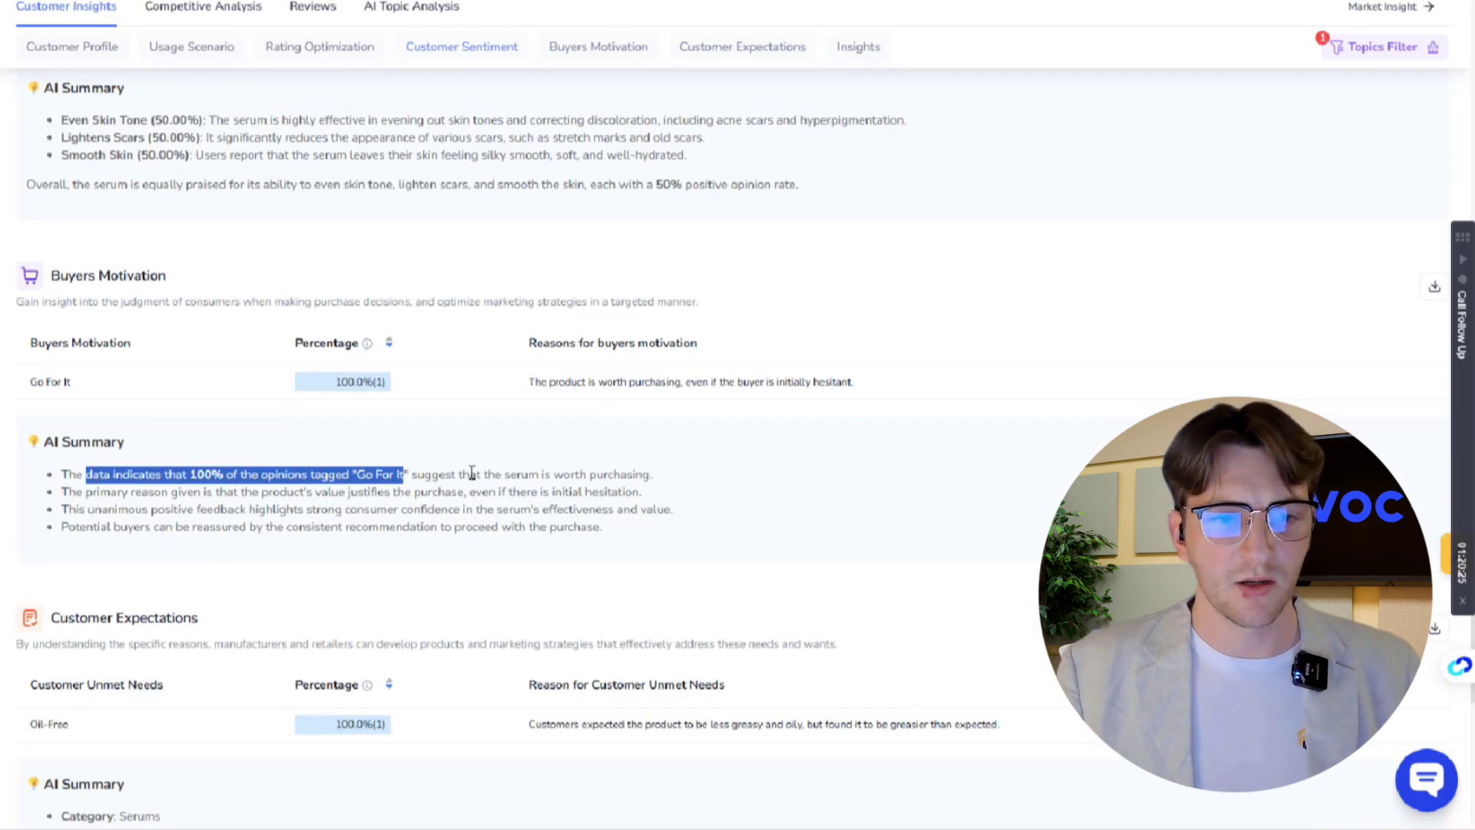
left_click(320, 500)
Examine the negative and positive feedback topics and their AI summaries in the husband-filtered Customer Sentiment section
scroll(285, 468, "up", 5)
scroll(285, 469, "up", 2)
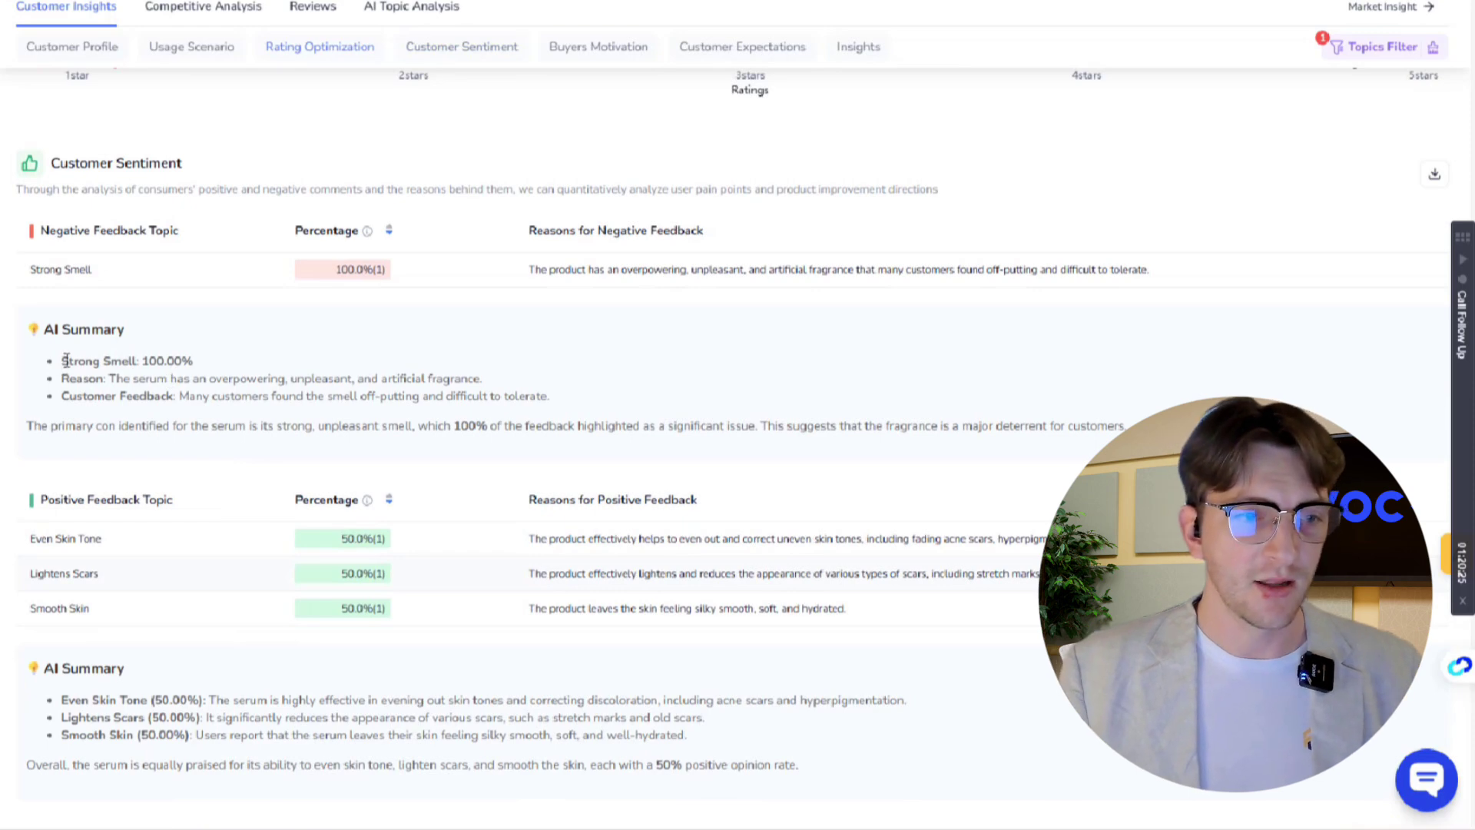
scroll(117, 309, "up", 2)
scroll(83, 498, "down", 4)
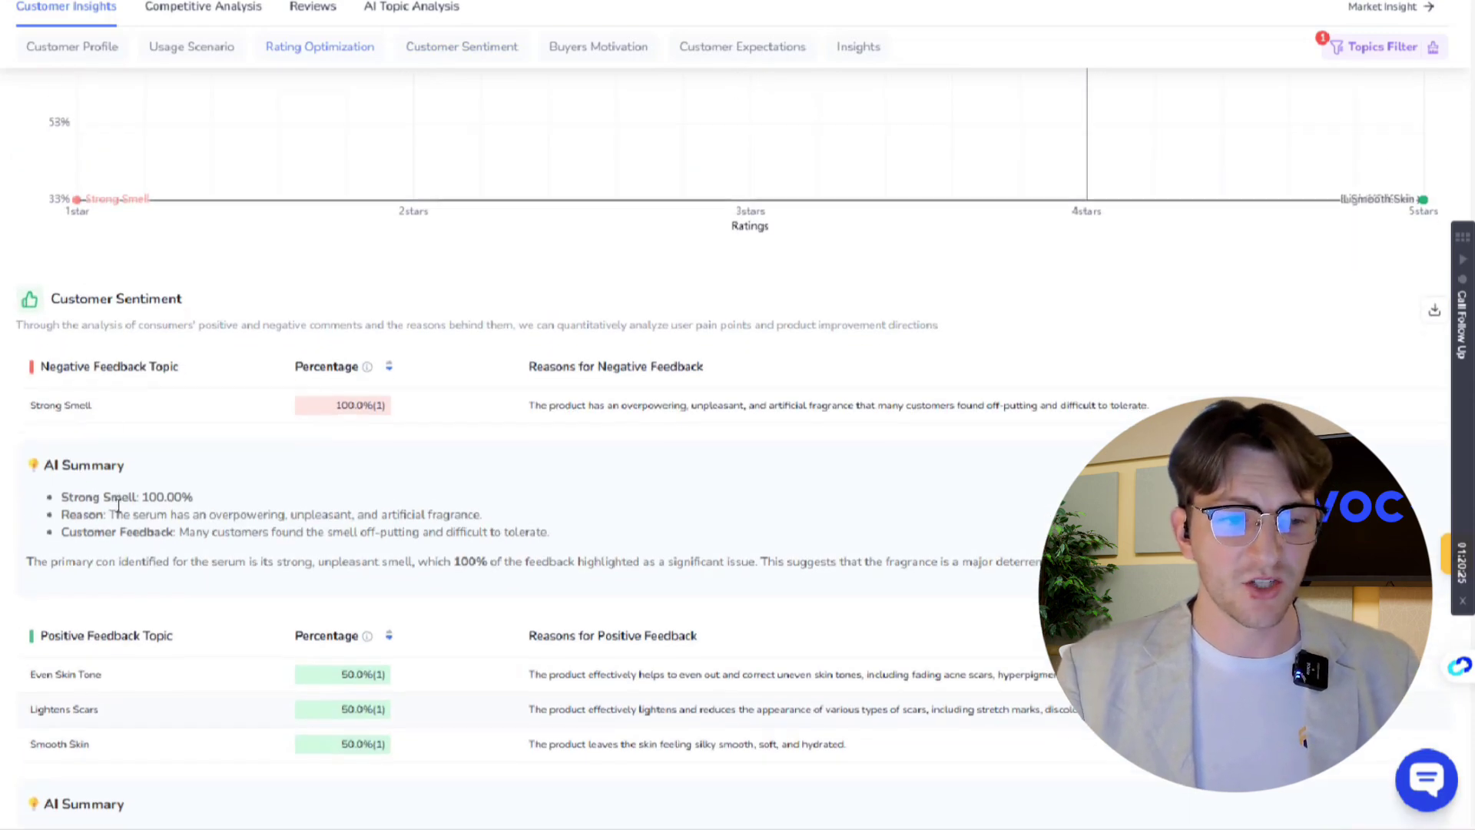
left_click_drag(83, 550, 207, 554)
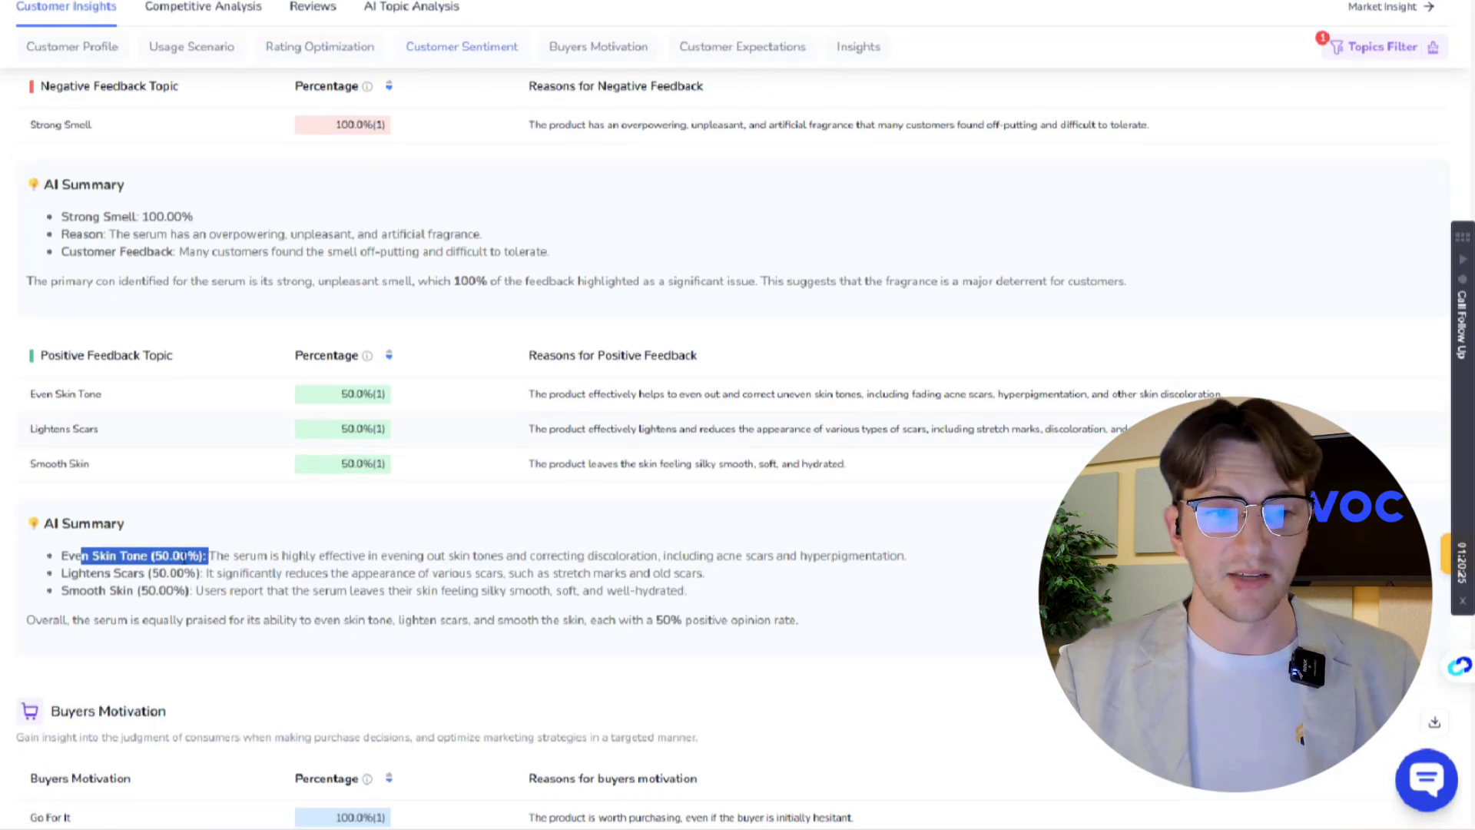
left_click_drag(85, 573, 300, 573)
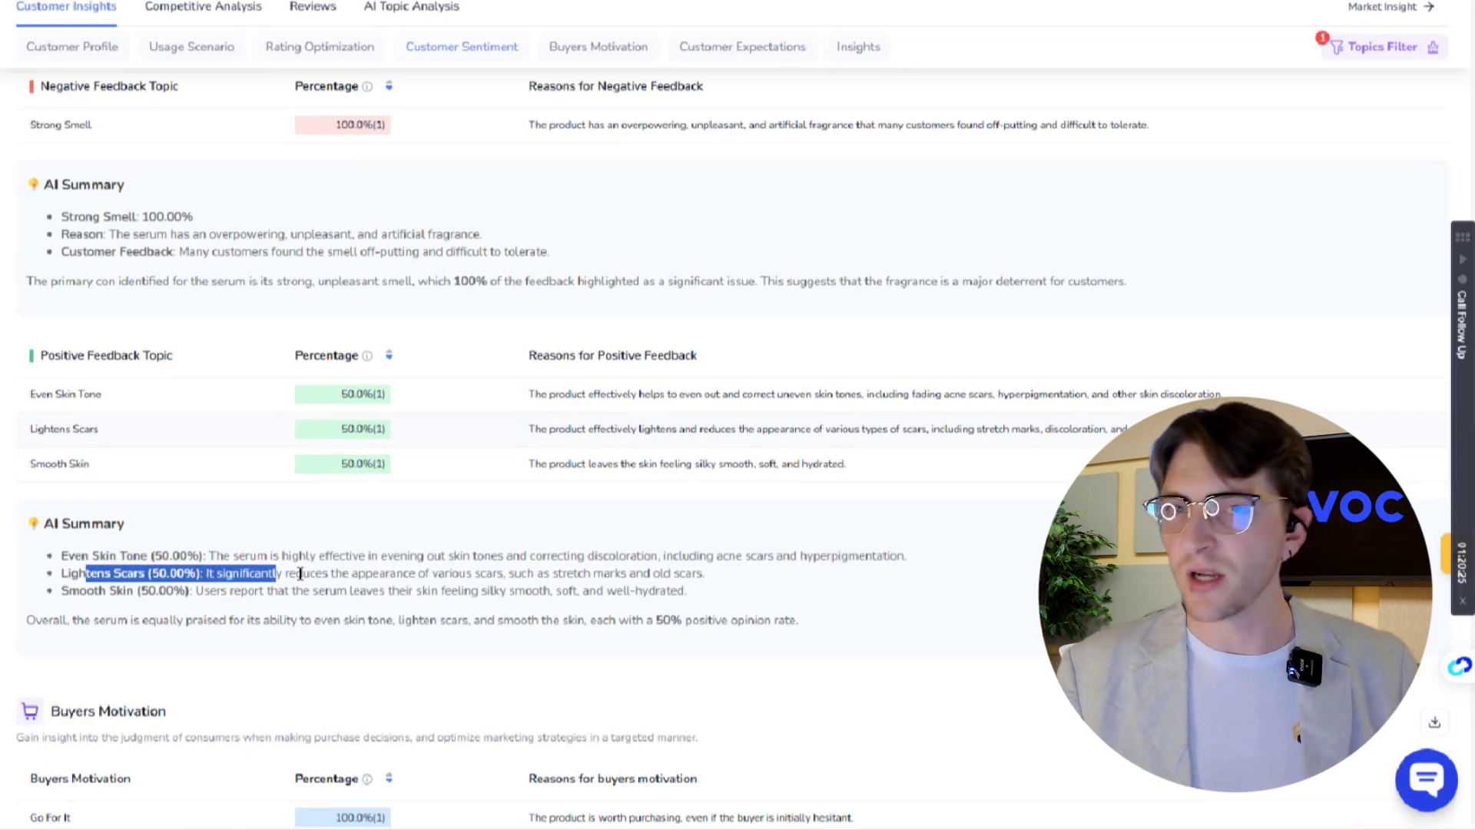